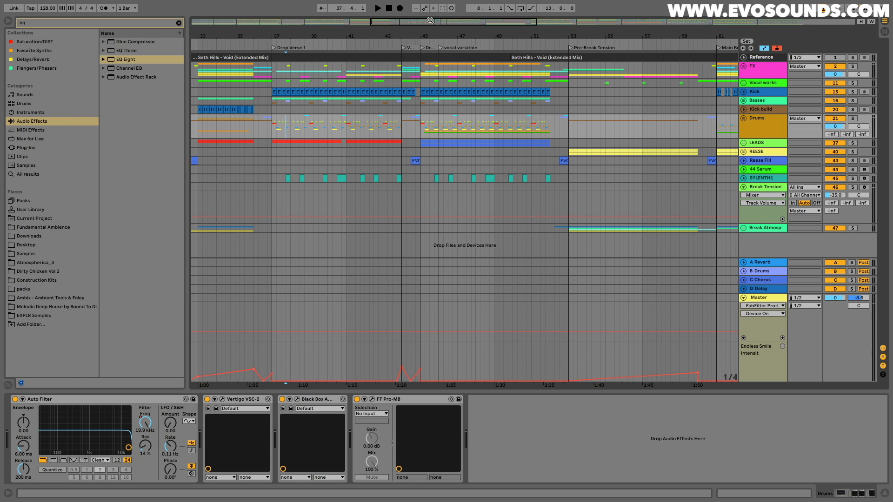
- Select the Drums section from bar 45 to bar 53 in the arrangement
left_click(754, 294)
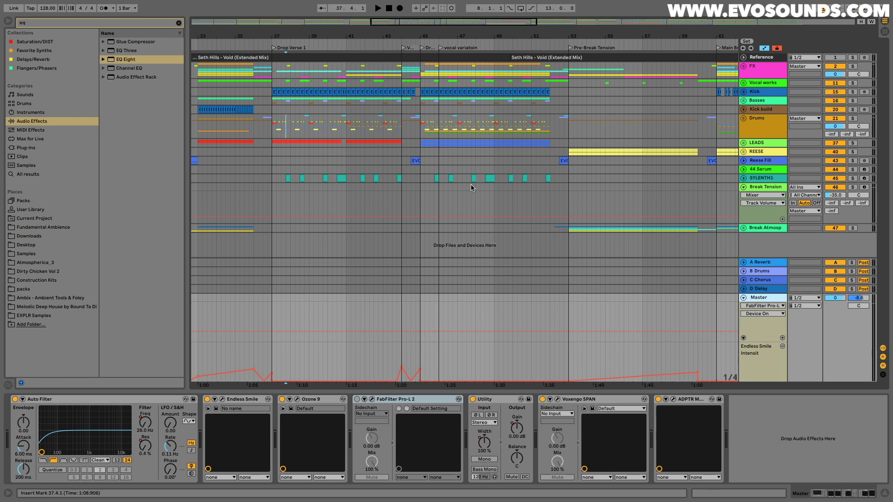
left_click_drag(417, 123, 568, 128)
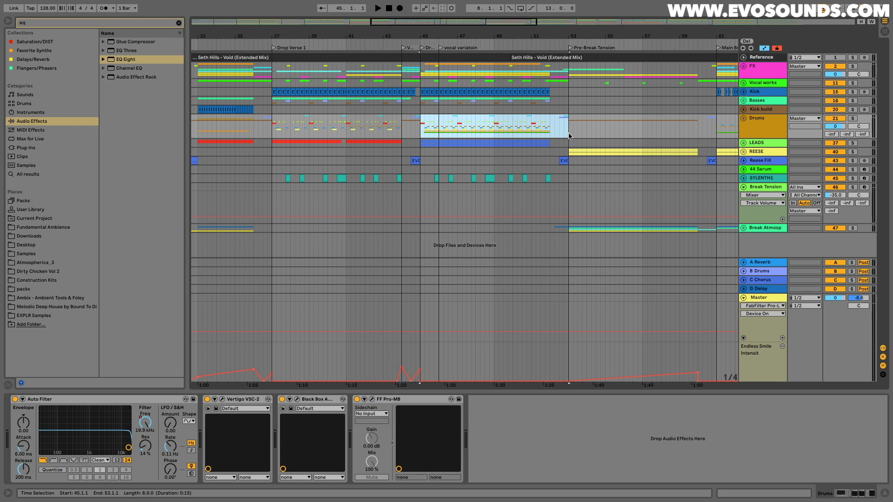
left_click_drag(454, 39, 560, 25)
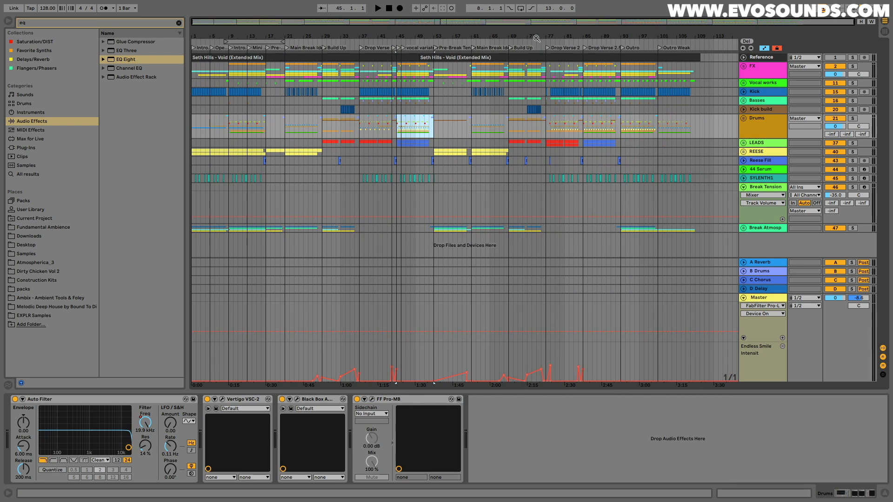
left_click_drag(487, 23, 463, 56)
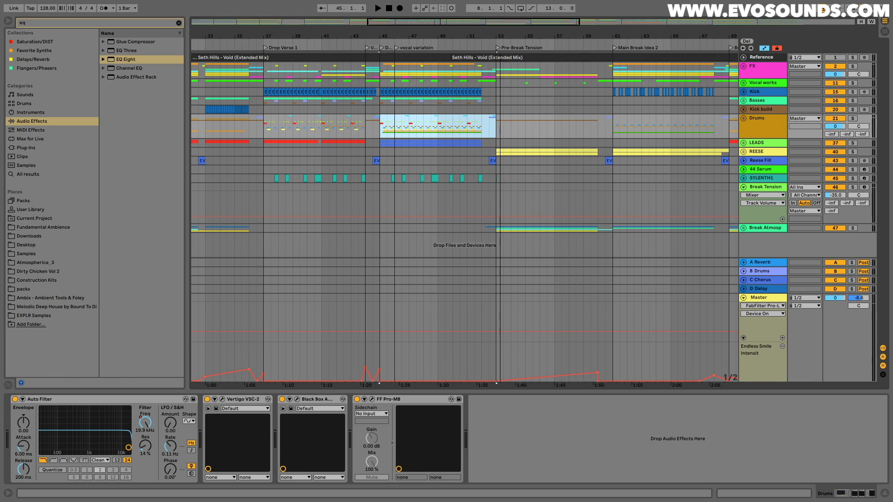
left_click_drag(389, 125, 503, 131)
scroll(505, 131, "left", 2)
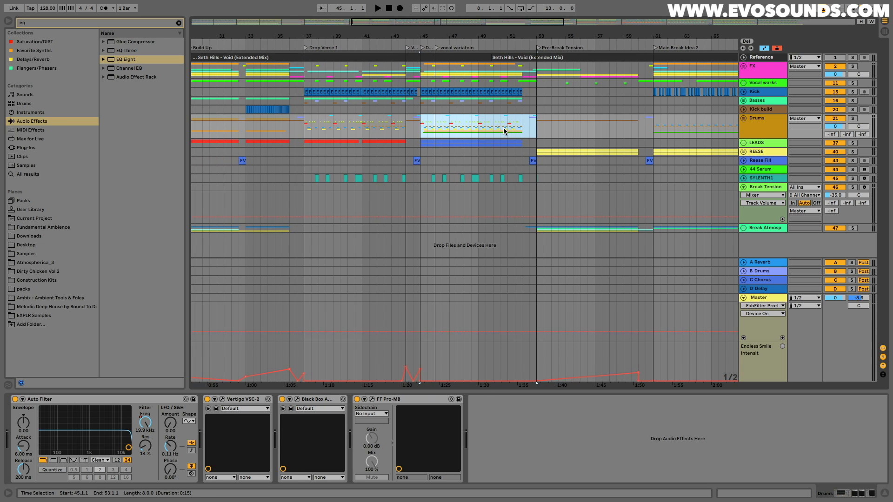
left_click_drag(437, 22, 438, 22)
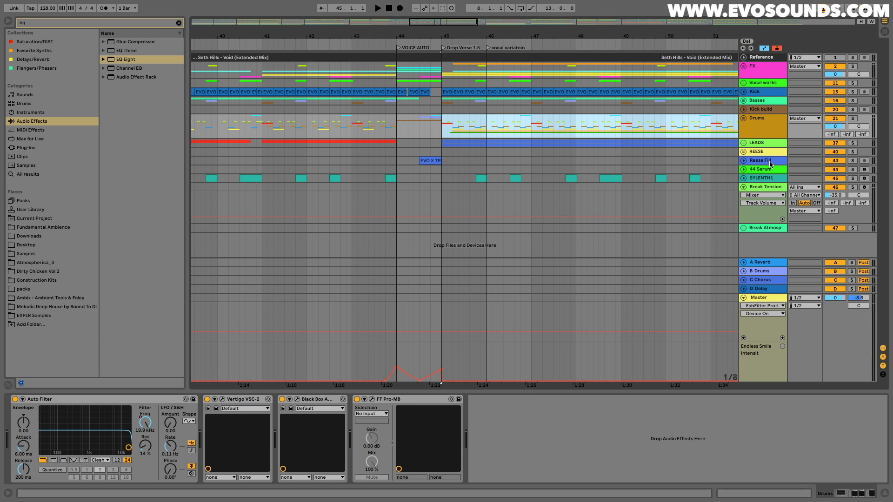
- Enable FabFilter Pro-L 2 on the Master track and inspect its settings and those of Ozone 9
left_click(770, 298)
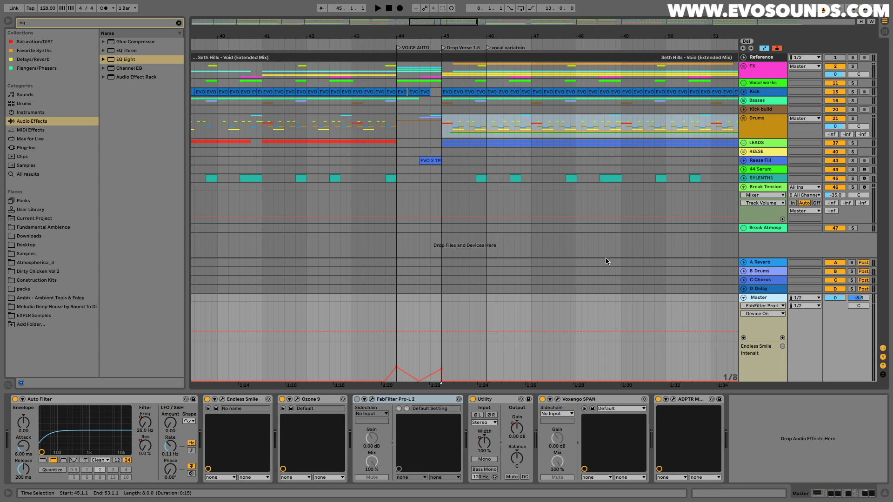
left_click_drag(310, 399, 327, 403)
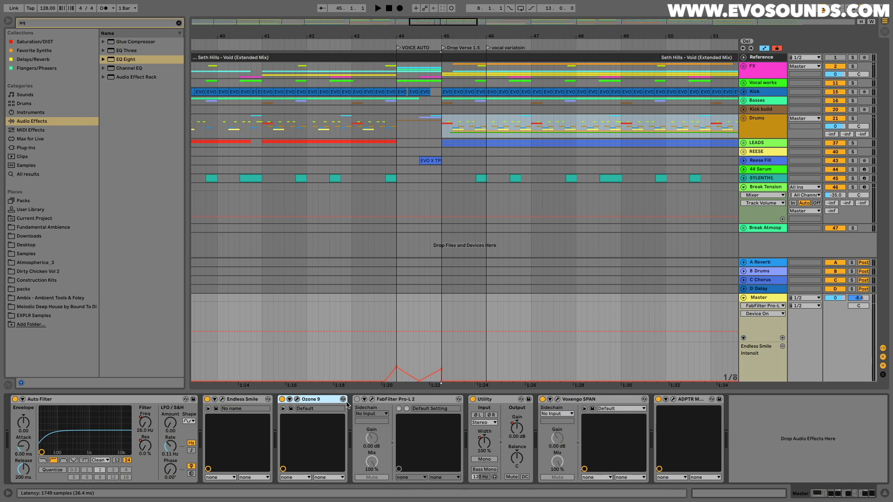
left_click(374, 399)
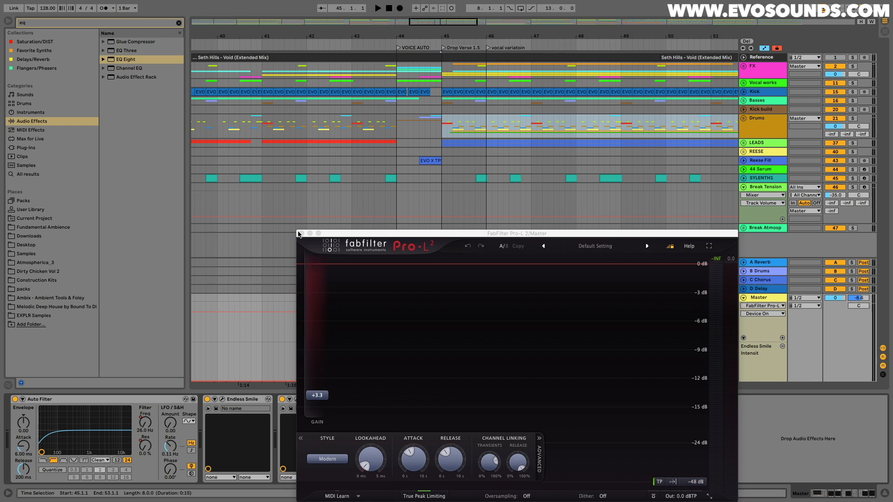
left_click(300, 233)
left_click(297, 399)
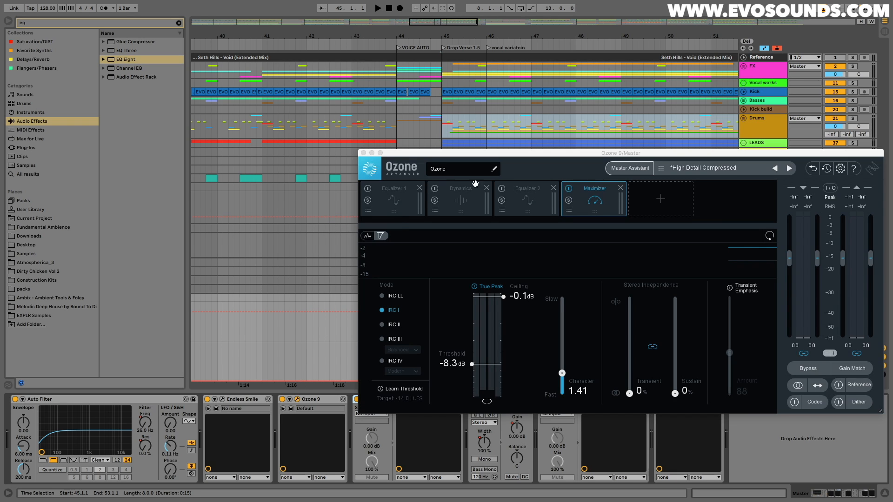
left_click(363, 153)
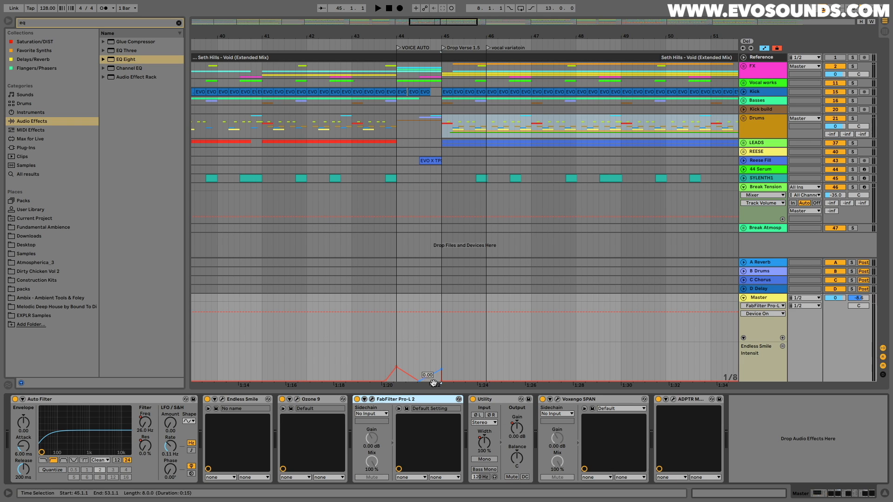
- Load the EDM - Aggressive and Tight preset in the Master's FabFilter Pro-L 2 and briefly play the song from bar 45
left_click(372, 399)
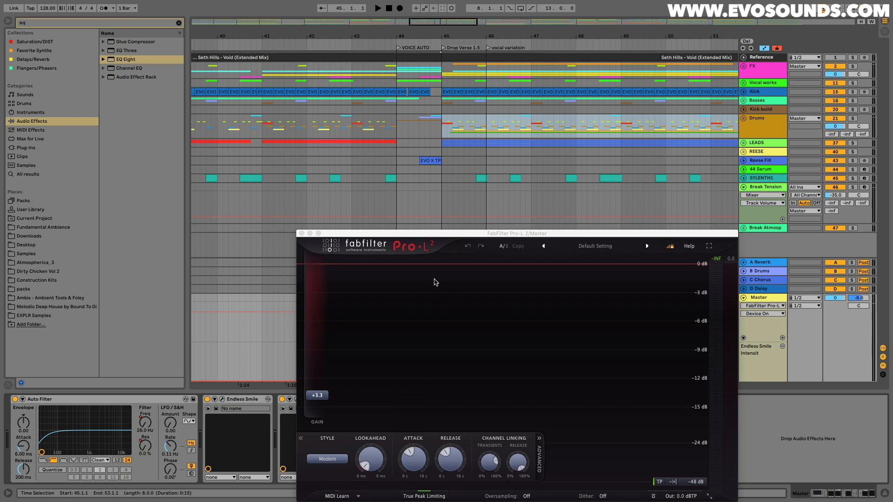
left_click_drag(378, 233, 362, 129)
left_click(580, 141)
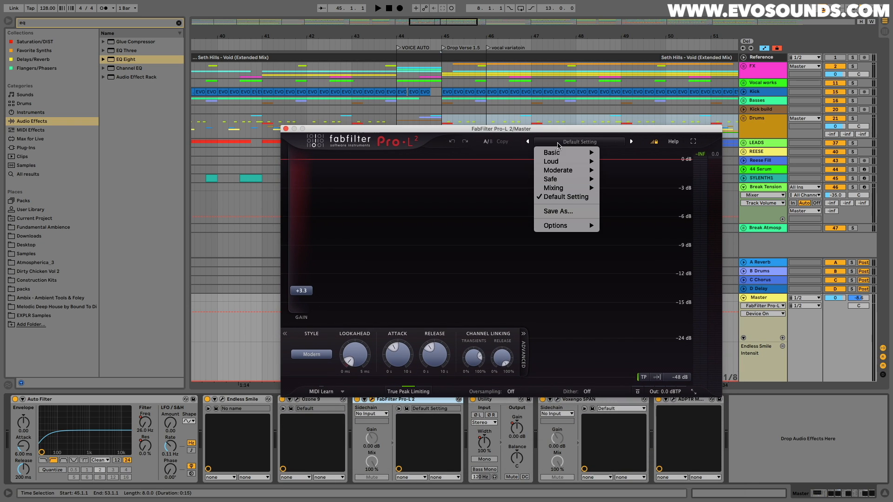
mouse_move(574, 171)
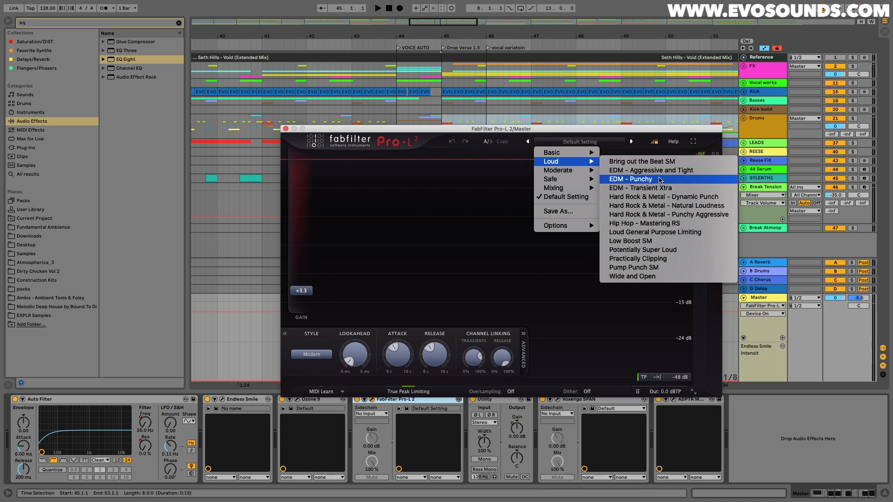
left_click(661, 170)
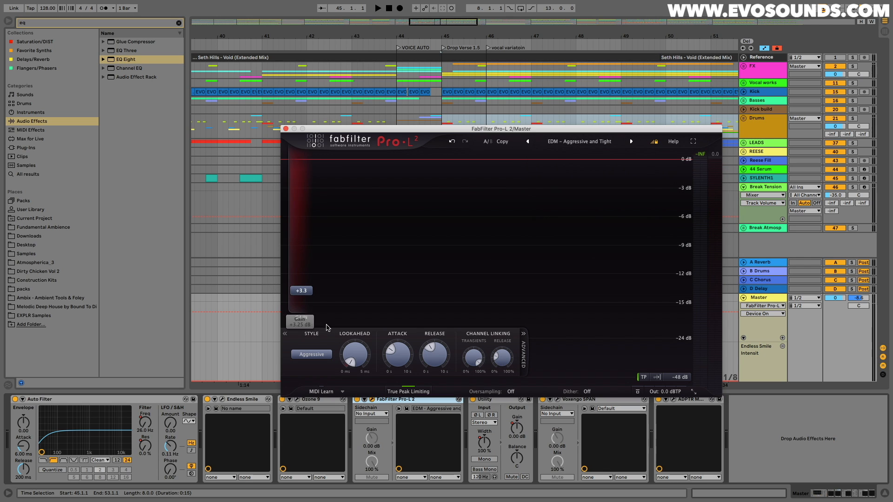
key("space")
left_click(286, 129)
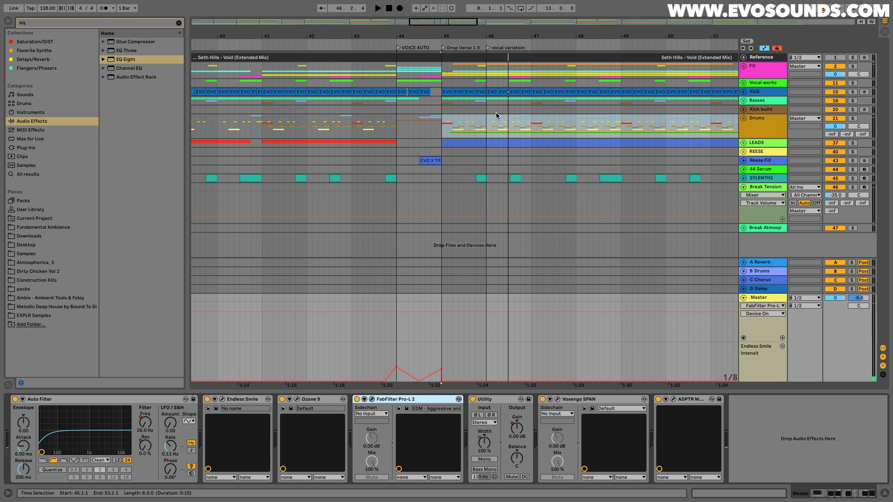
mouse_move(449, 37)
left_mouse_down()
mouse_move(362, 26)
mouse_move(438, 23)
left_mouse_up()
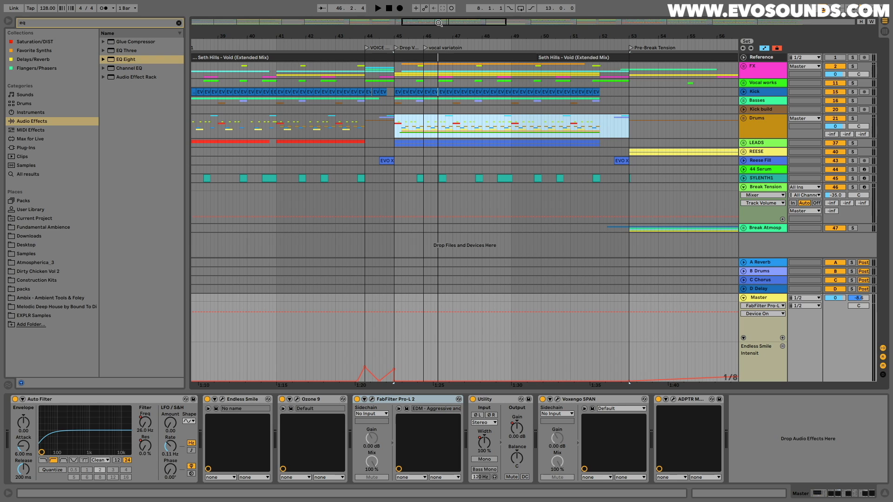
left_click(179, 24)
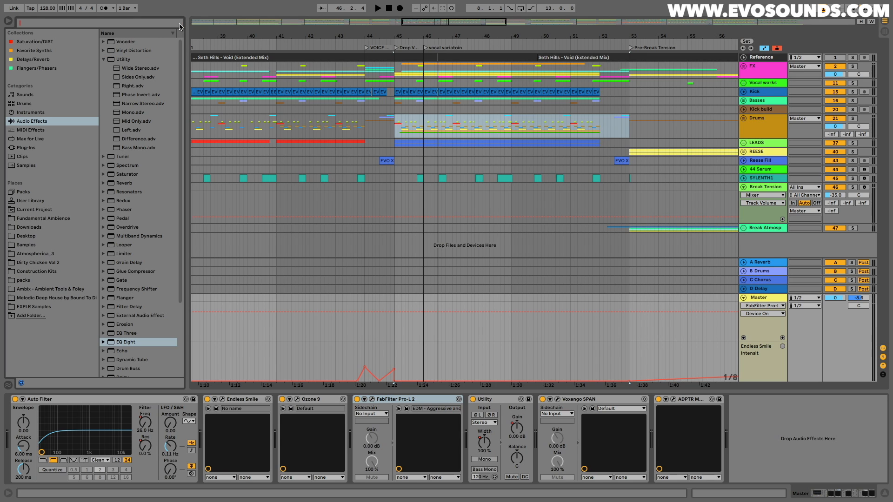
type("IMAGER")
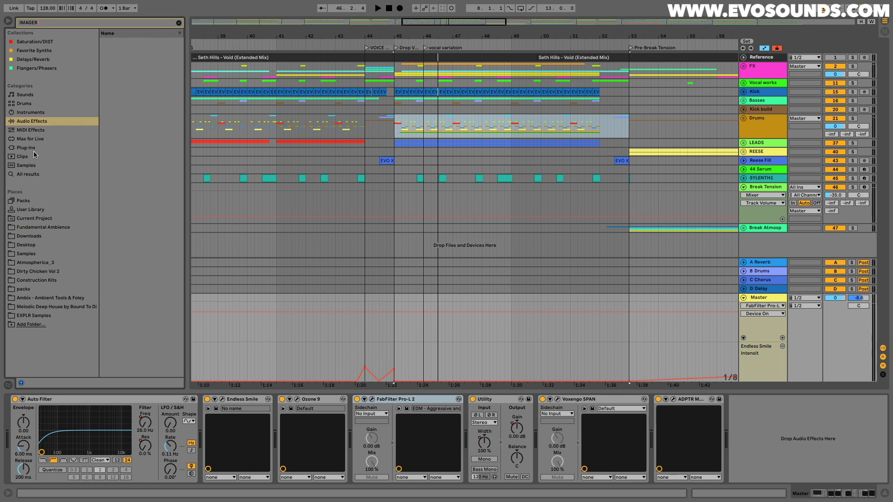
left_click(33, 149)
left_click_drag(121, 61, 15, 416)
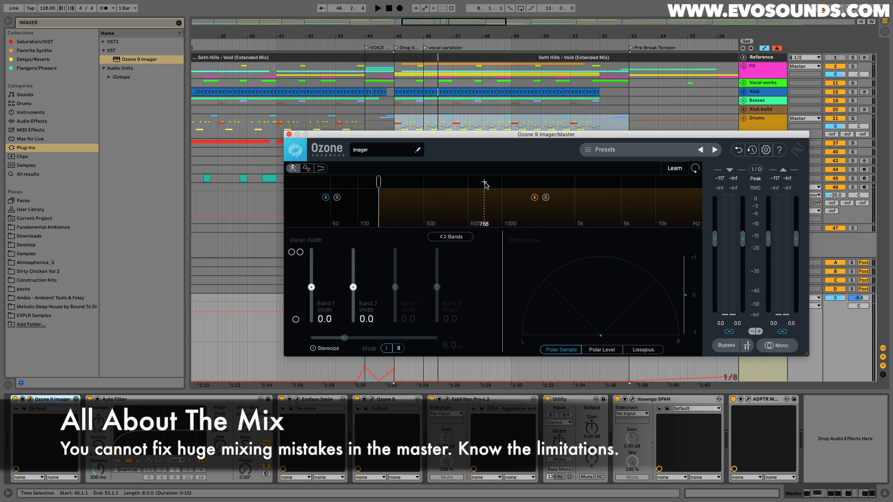
- Split the Imager into four bands and have it learn the crossover frequencies while playing from bar 45
left_click(485, 183)
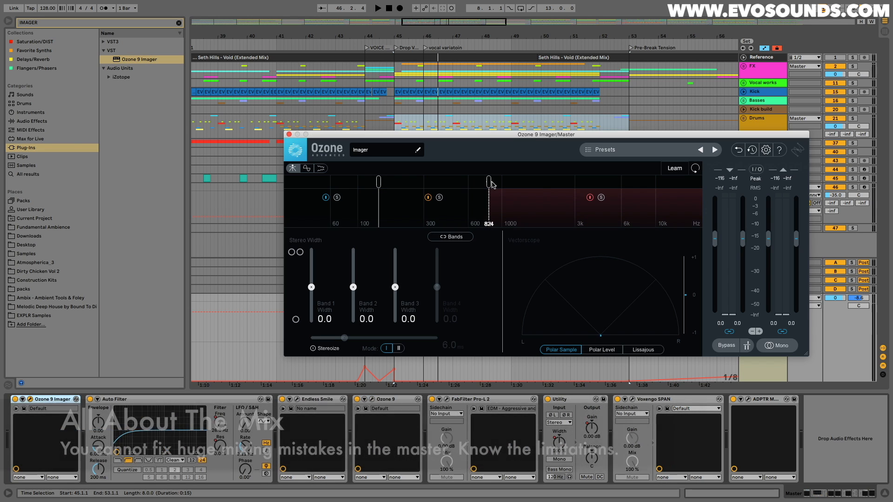
left_click(589, 182)
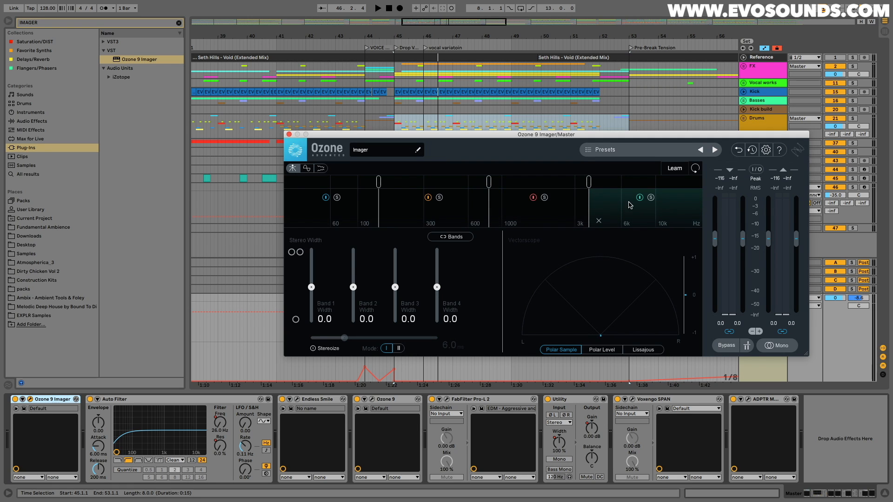
left_click_drag(486, 139, 467, 168)
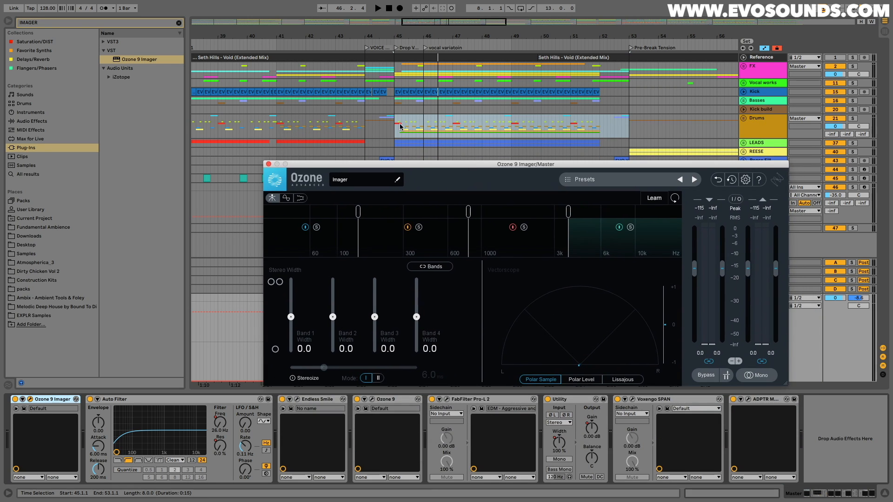
left_click(394, 132)
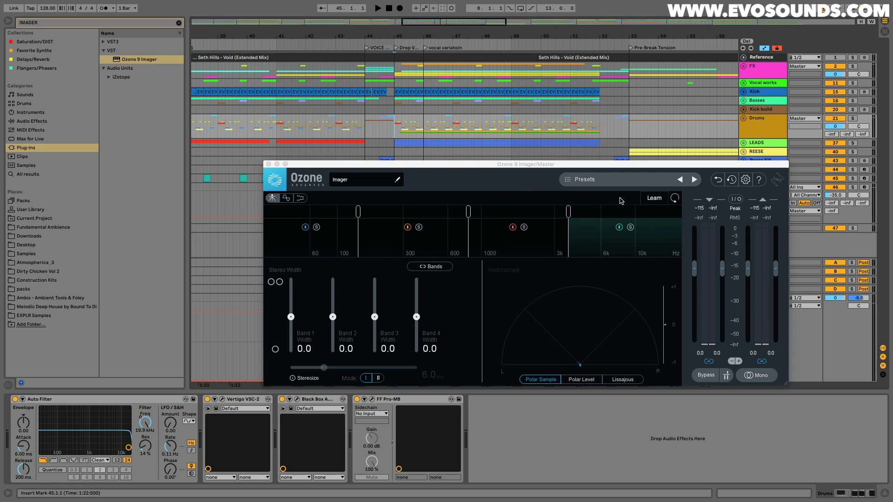
left_click(654, 199)
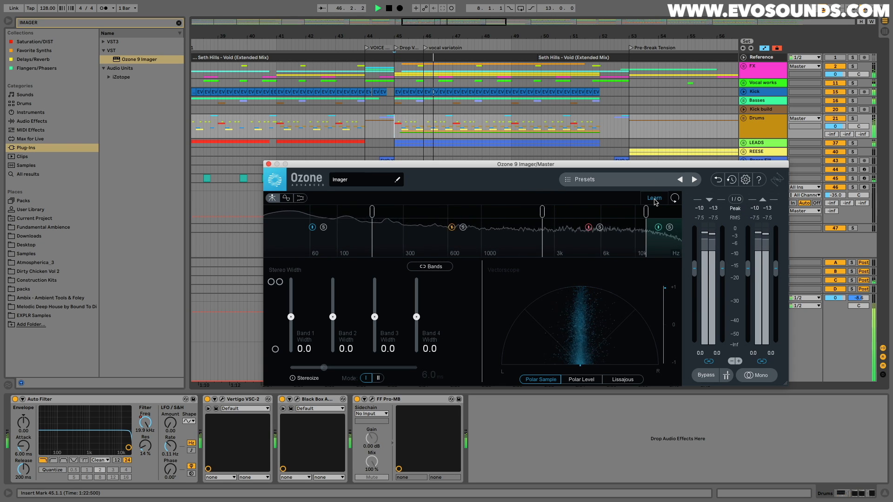
- Unfold the FX group and look through its tracks during playback before stopping the song
left_click(743, 66)
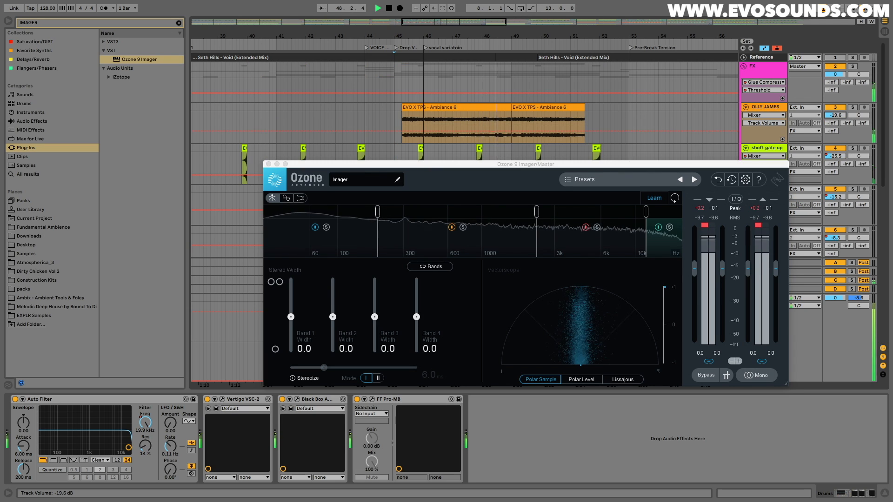
scroll(768, 122, "down", 8)
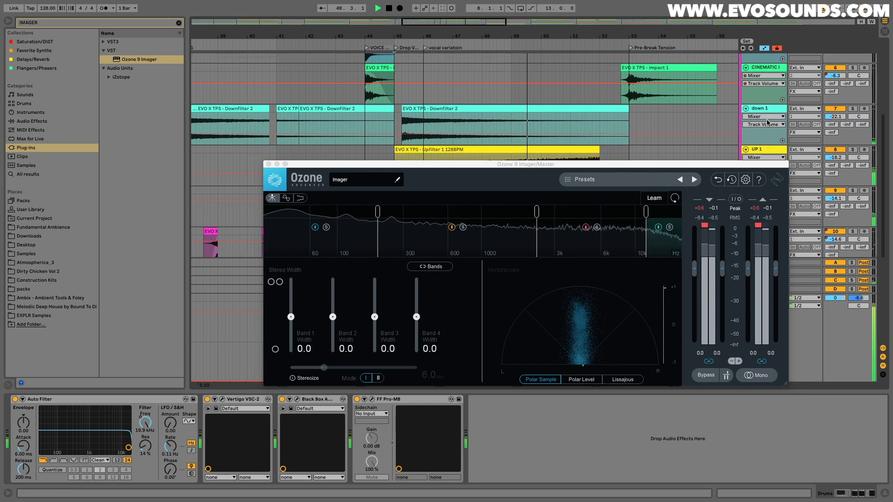
scroll(768, 122, "down", 1)
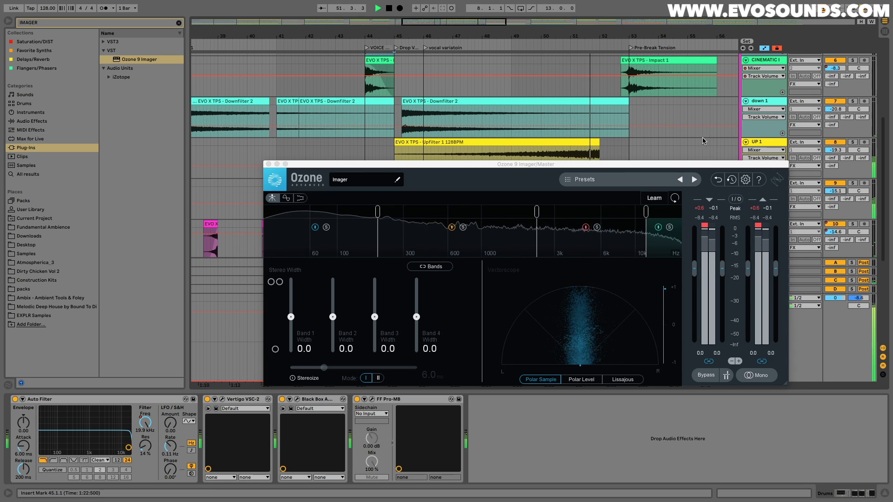
scroll(703, 141, "down", 8)
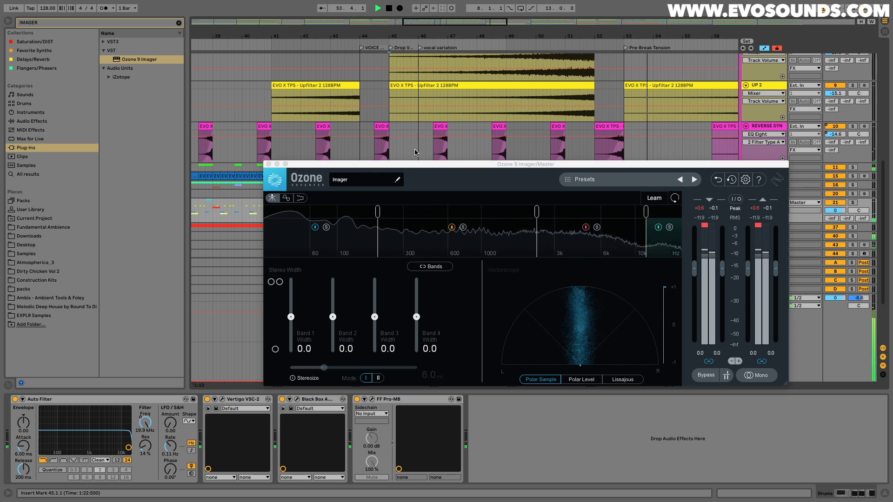
key("space")
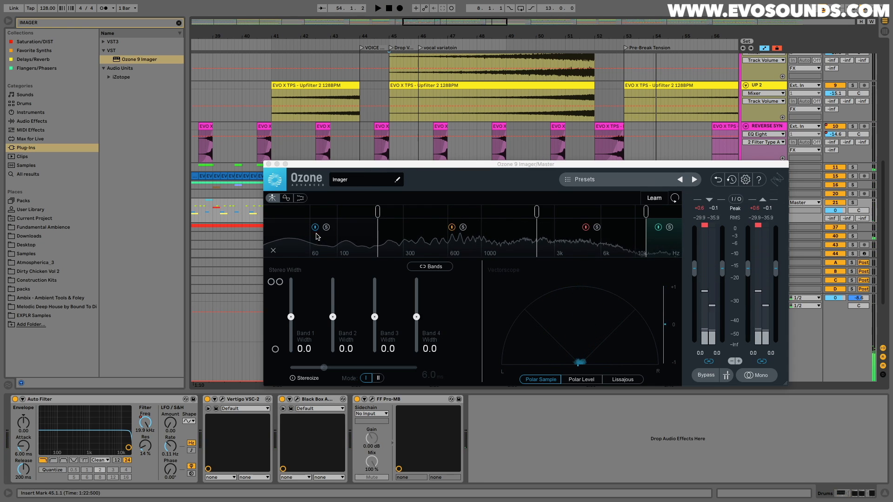
- Solo the Imager's lowest band and narrow its Band 1 Width to -39.4 while listening from bar 45
left_click(326, 228)
key("space")
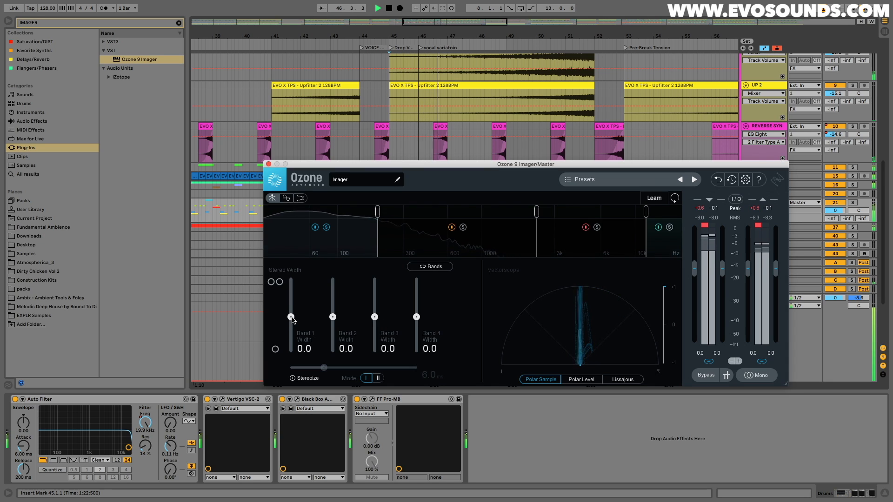
left_click_drag(288, 324, 293, 342)
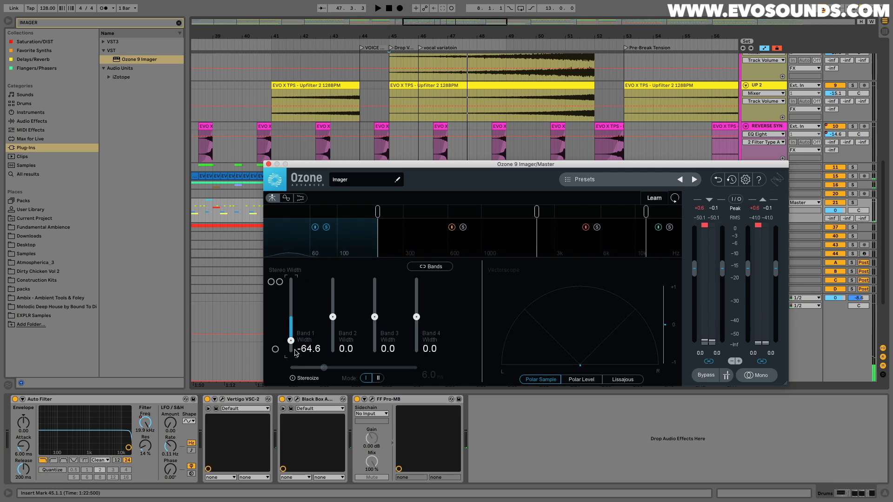
left_click_drag(292, 340, 293, 348)
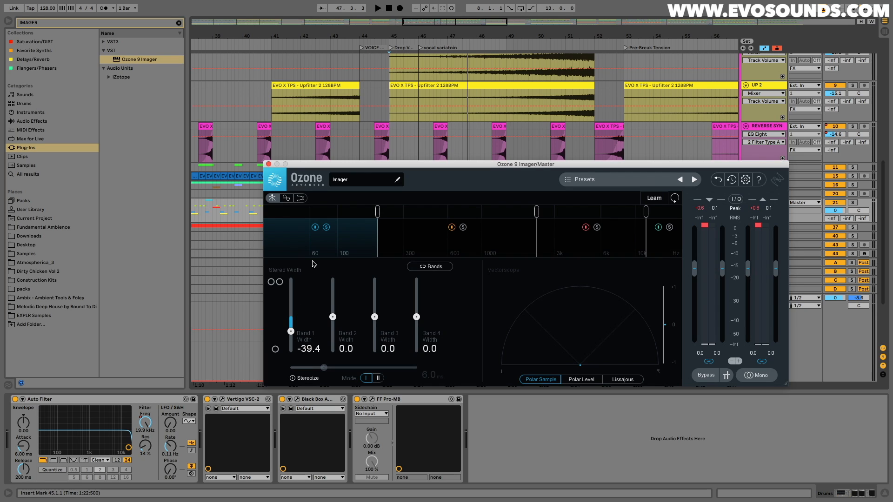
- Solo the Imager's middle bands during playback, narrowing Band 2 Width to -11.4 and widening Band 3 Width to 12.7
left_click(464, 228)
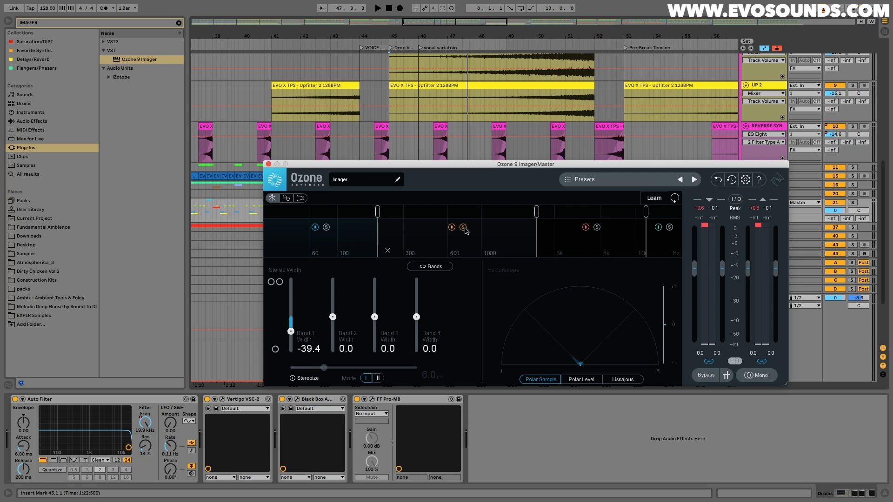
key("space")
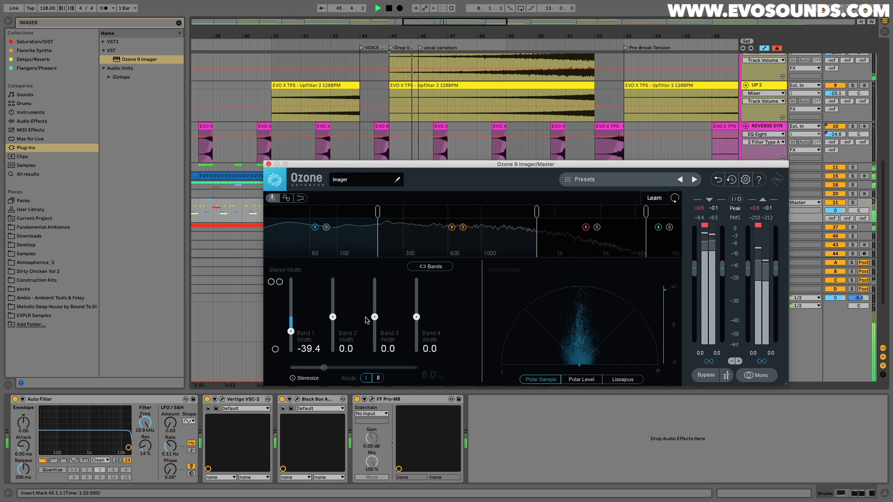
left_click_drag(331, 319, 334, 322)
key("space")
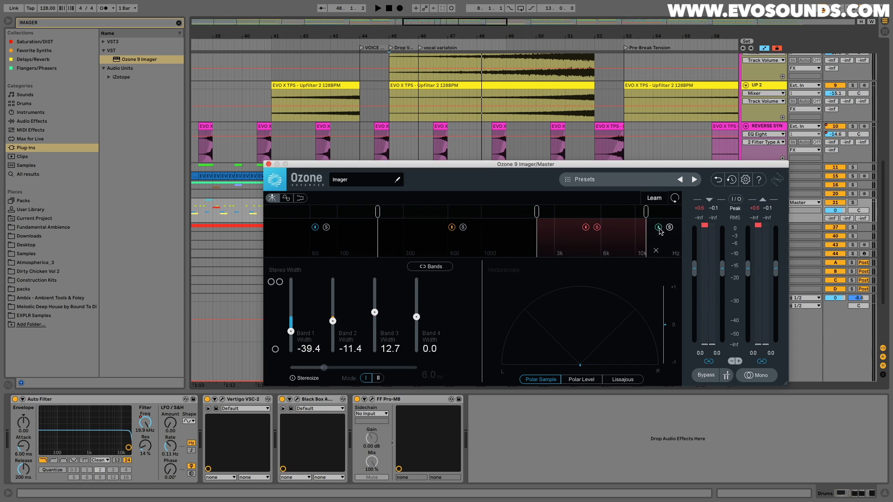
- Widen the Imager's Band 4 Width to 38.0 and Band 3 Width to 26.6, and unsolo the third band
left_click_drag(416, 316, 375, 307)
key("space")
left_click(596, 227)
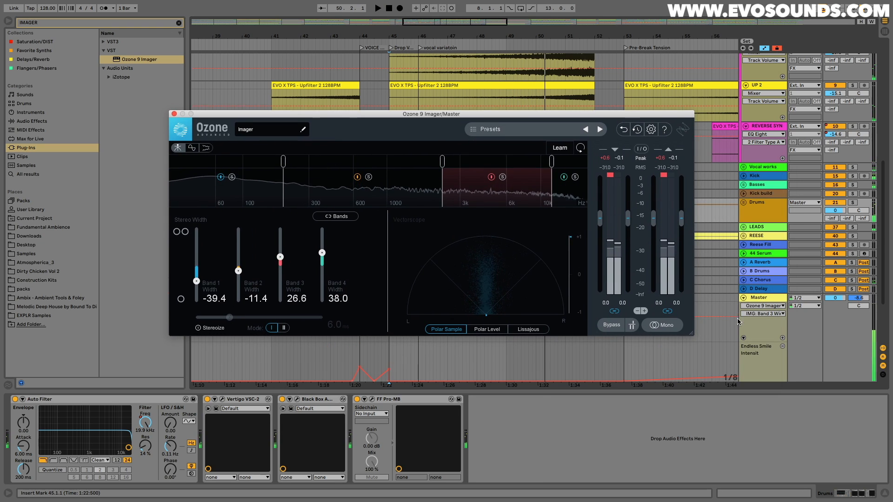
left_click(761, 301)
left_click(15, 399)
key("space")
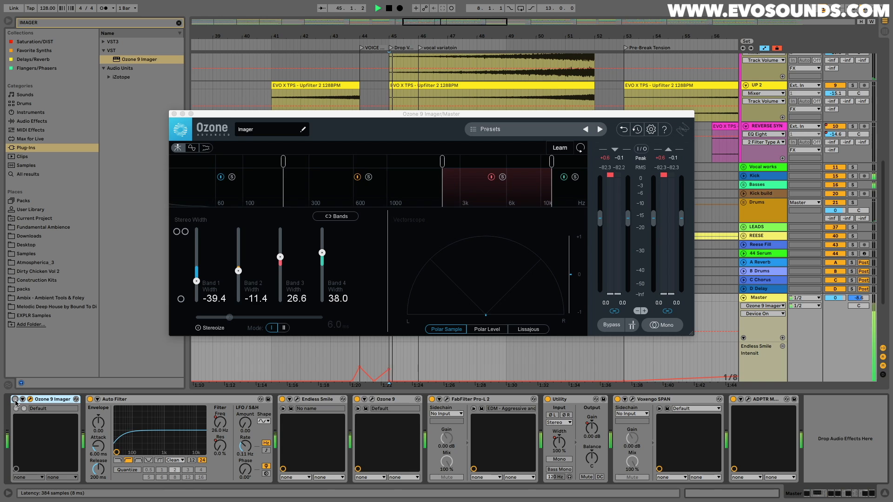
left_click(15, 399)
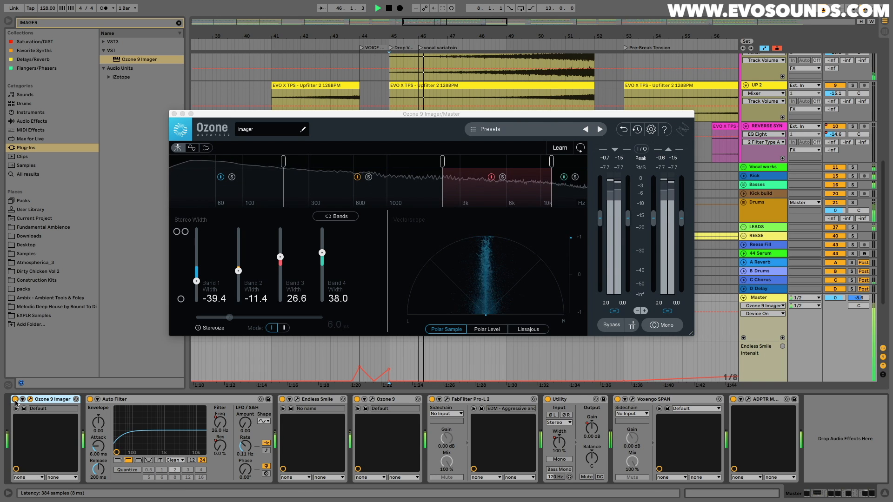
left_click(15, 399)
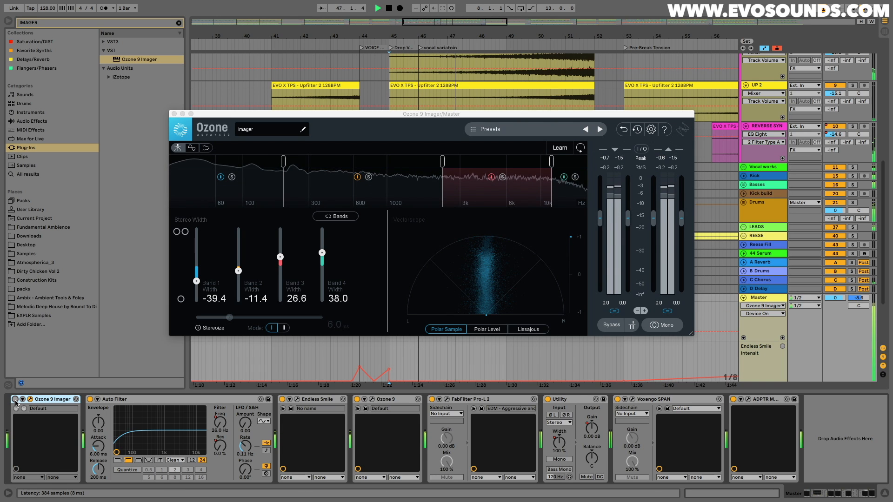
left_click(15, 399)
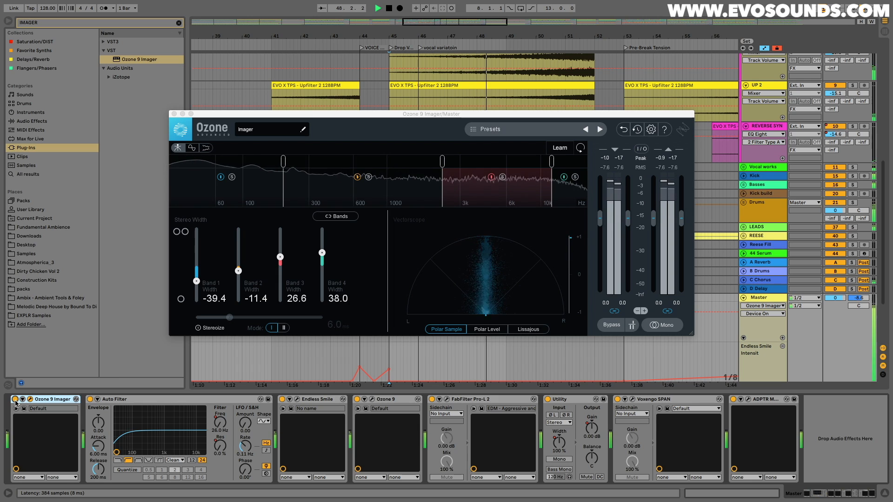
key("space")
left_click(767, 299)
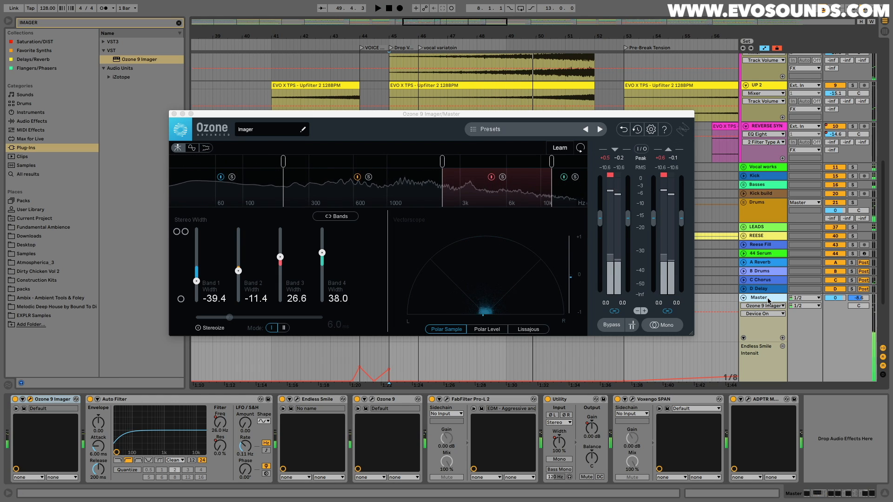
- Solo the Imager's third band and compare it with its widening disabled and enabled during playback
left_click(502, 178)
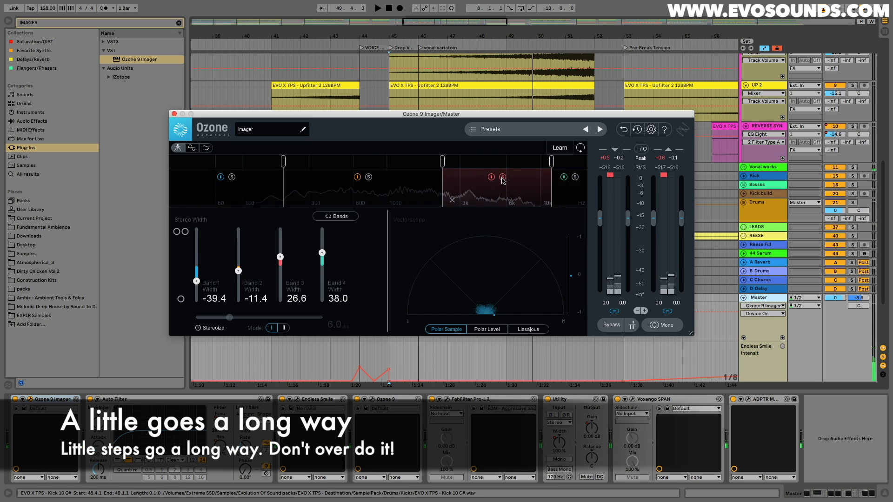
key("space")
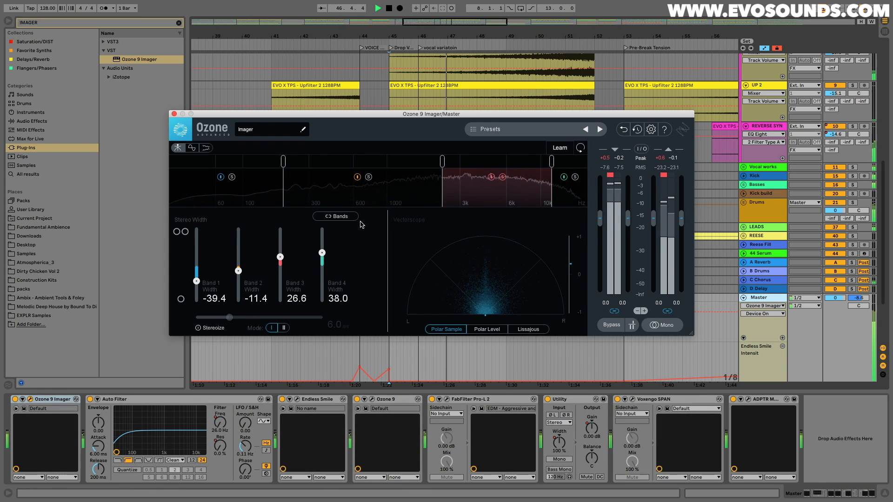
left_click(491, 177)
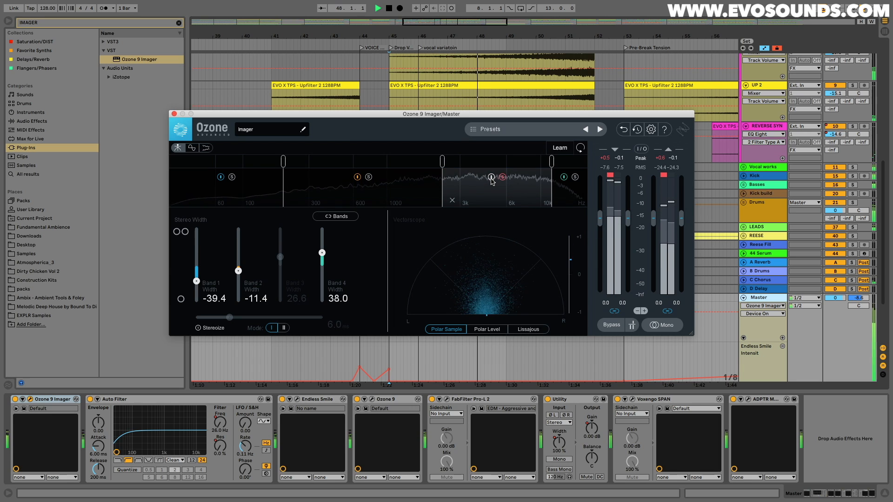
left_click(491, 178)
key("space")
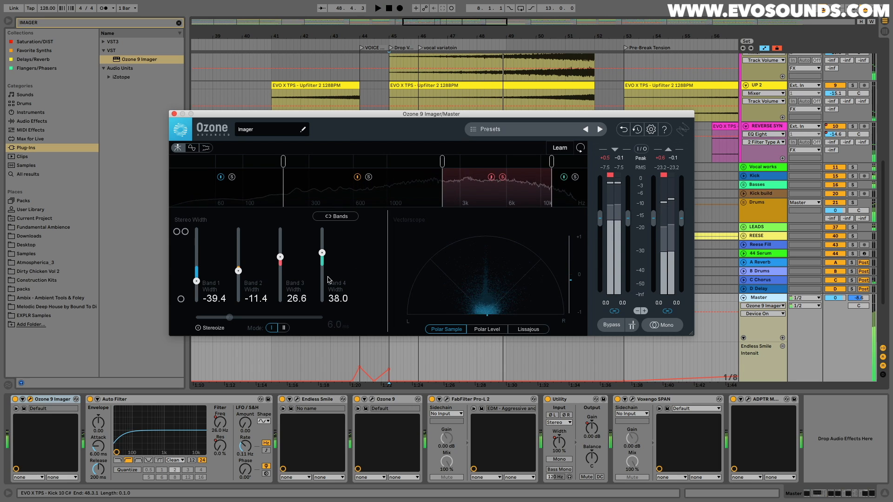
- Reduce the Imager's Band 3 Width to 19.0 and Band 4 Width to 30.4, and close its window
left_click_drag(281, 257, 324, 261)
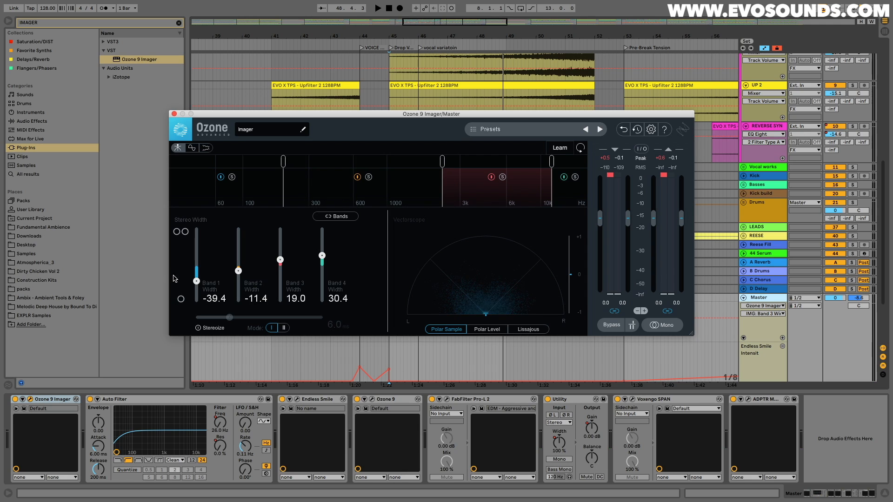
left_click(173, 114)
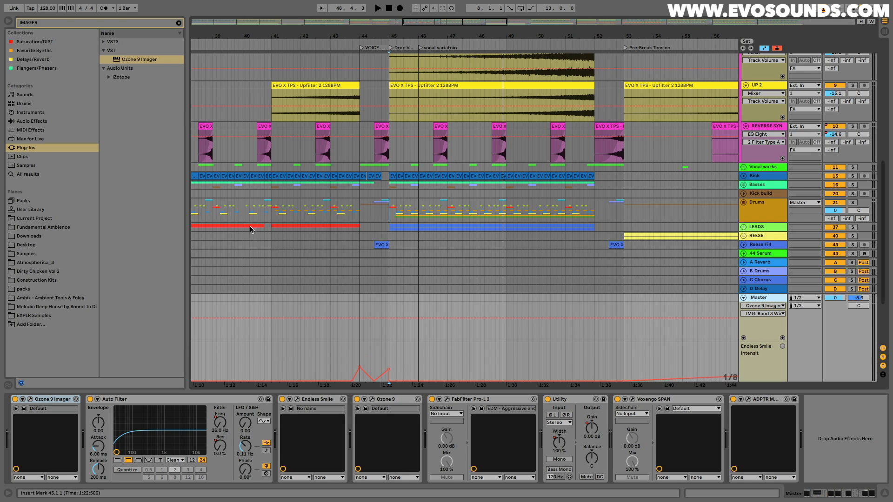
left_click(51, 402)
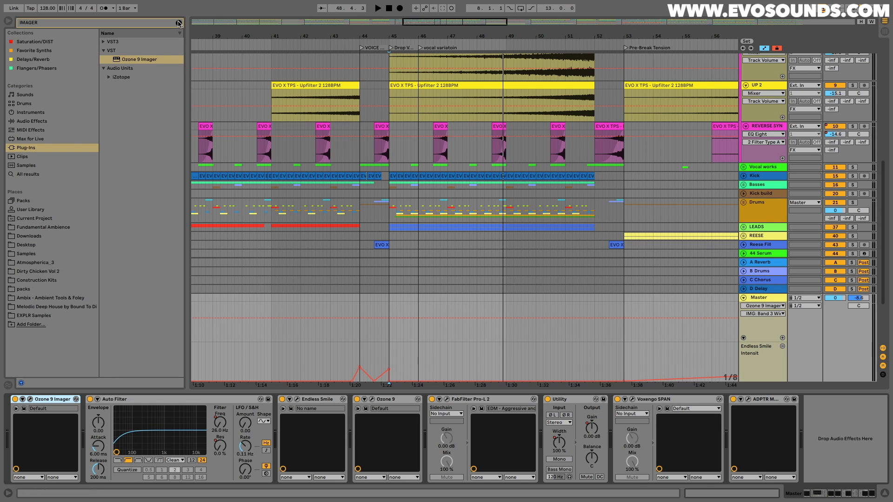
- Search the audio effects for eq and insert EQ Eight directly after Ozone 9 Imager on the Master
left_click(179, 23)
left_click(33, 121)
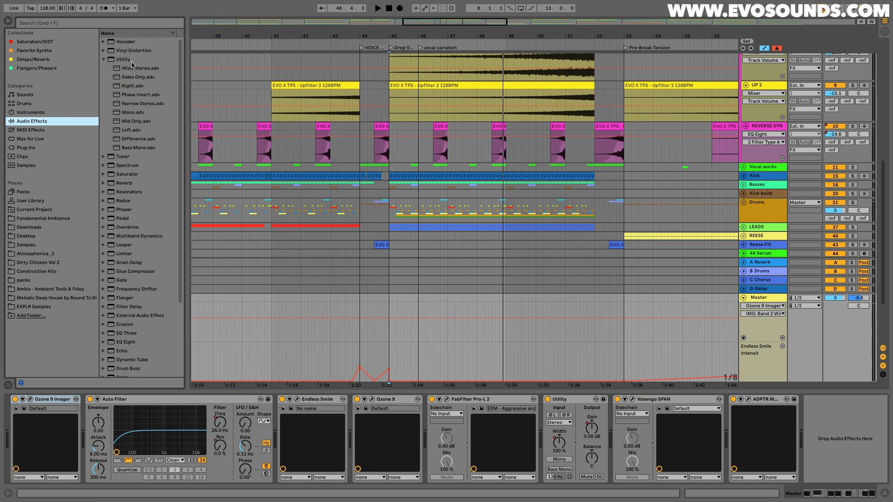
left_click(88, 23)
type("eq")
left_click_drag(125, 60, 94, 448)
- Open Voxengo SPAN from the Master's chain and examine the low-mid spectrum around 240 Hz while playing from bar 45
scroll(594, 411, "right", 5)
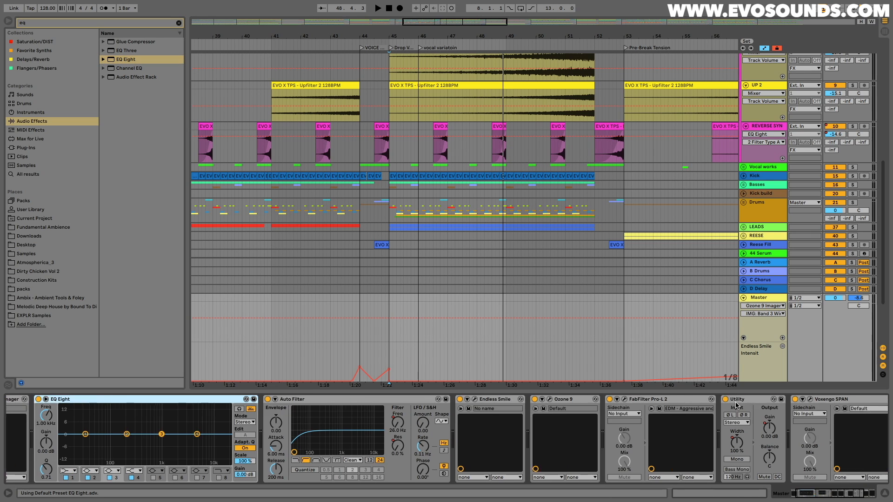
left_click(670, 399)
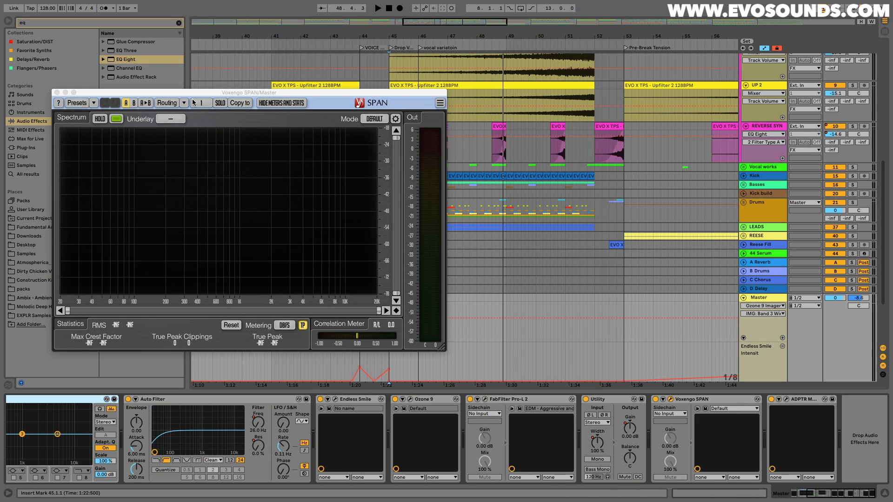
scroll(162, 395, "left", 5)
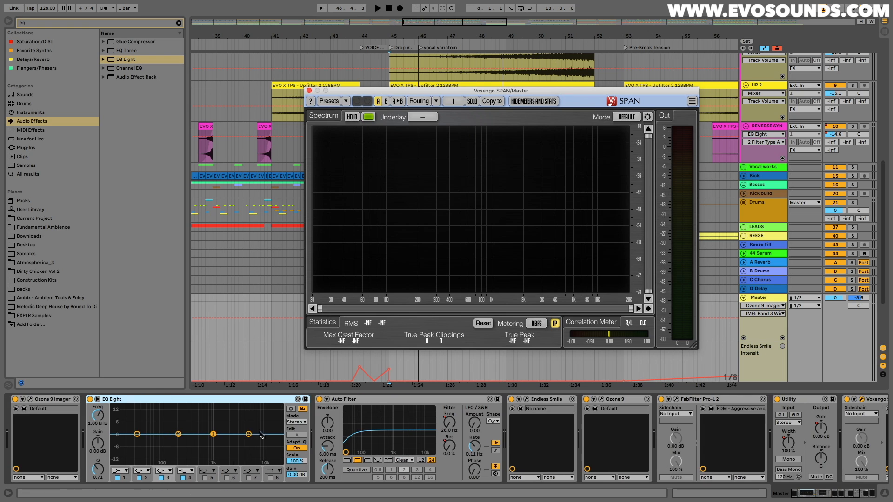
key("space")
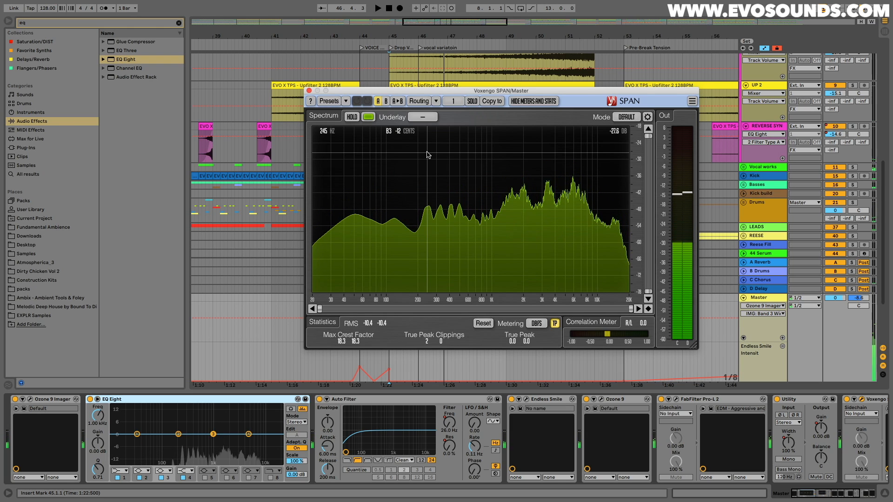
left_click_drag(428, 155, 424, 182)
key("space")
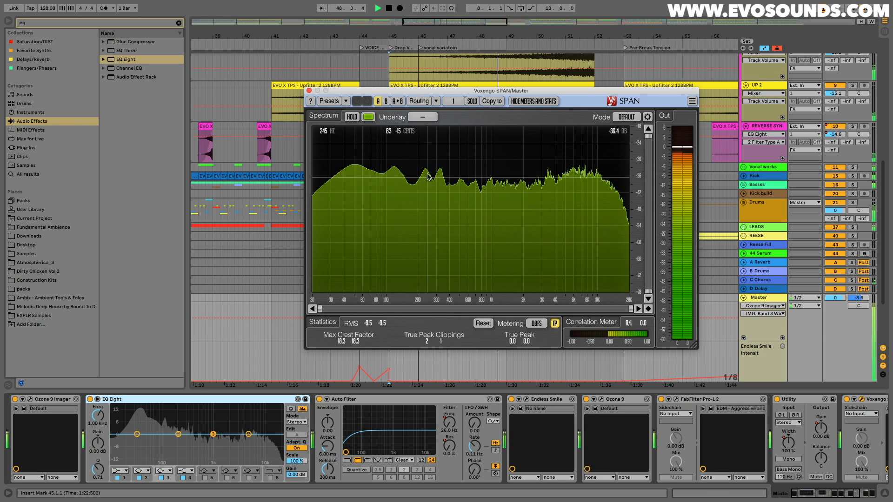
key("space")
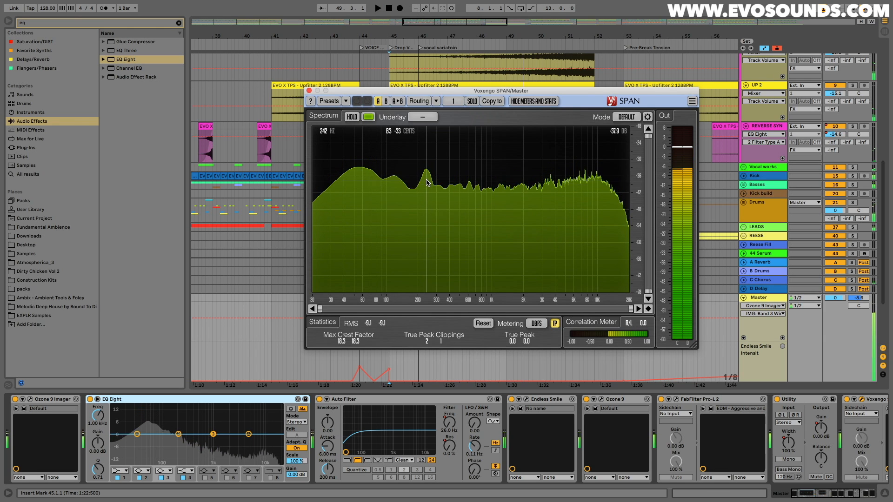
- Cut EQ Eight's band 2 at 240 Hz to -2.11 dB with Q 1.24, comparing the EQ off and on during playback
left_click(181, 437)
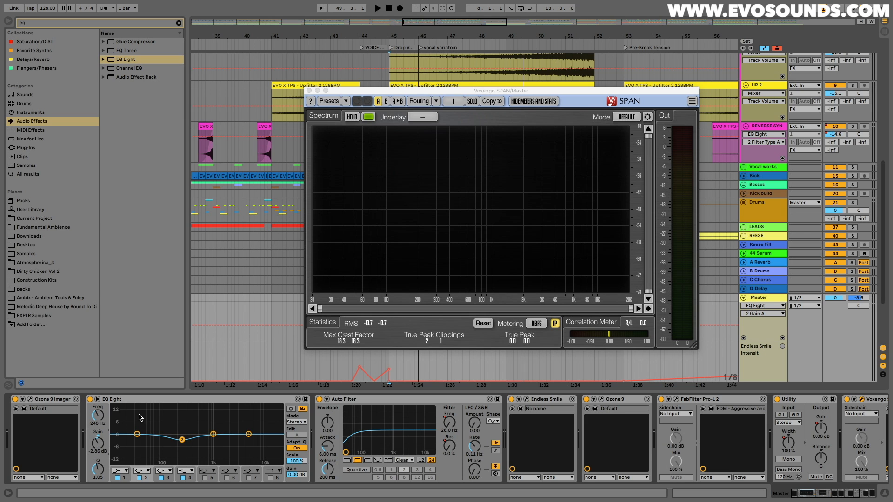
key("space")
left_click(90, 400)
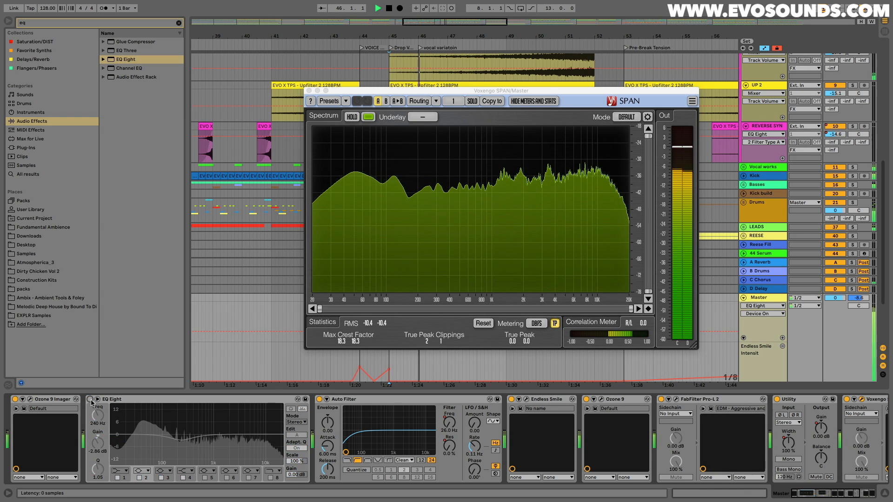
left_click(91, 400)
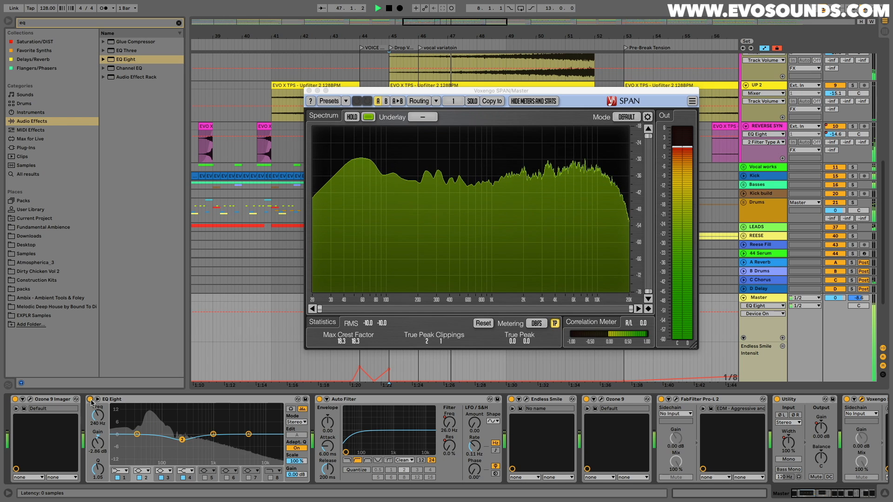
left_click_drag(98, 468, 97, 441)
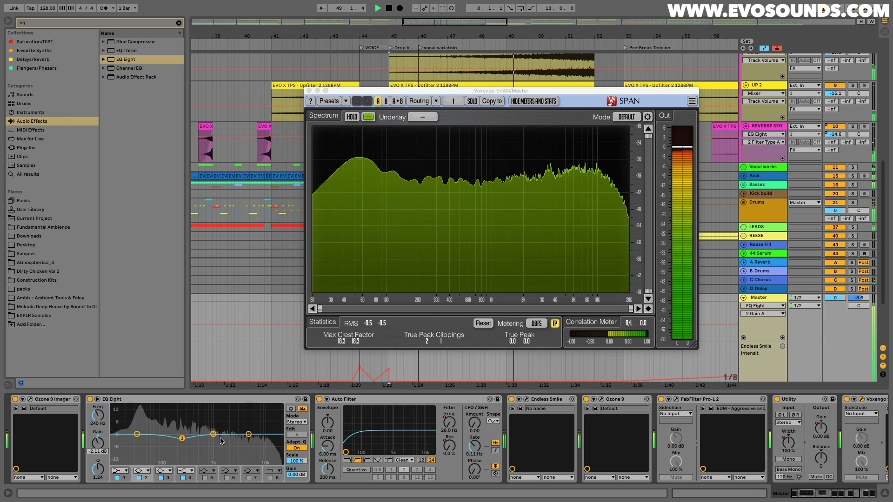
key("space")
- Change EQ Eight's band 1 to a low-cut filter at 30 Hz
left_click(137, 434)
left_click(121, 471)
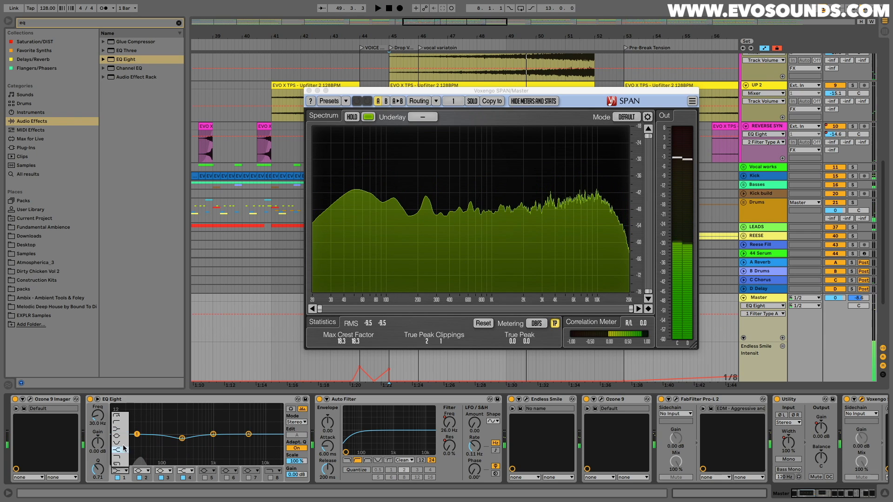
left_click(123, 444)
right_click(174, 398)
left_click(173, 396)
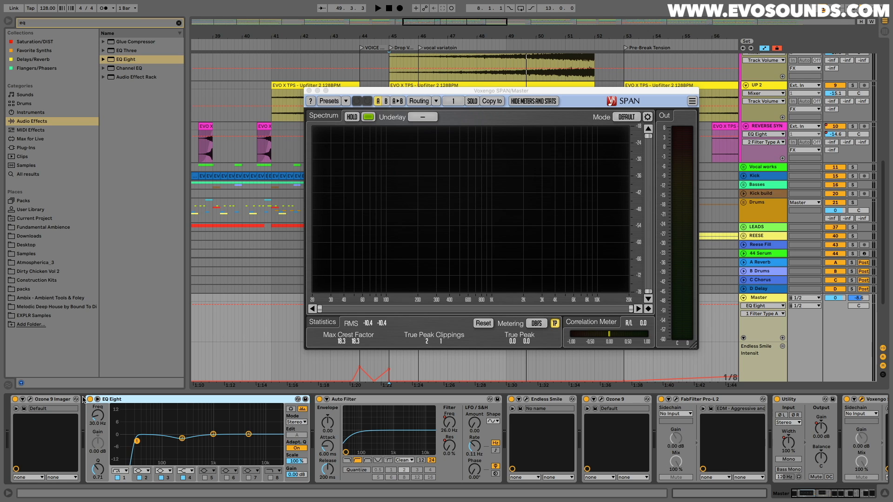
- Compare the low-cut band and the whole EQ Eight off and on during playback, and close the SPAN analyzer
scroll(82, 400, "right", 1)
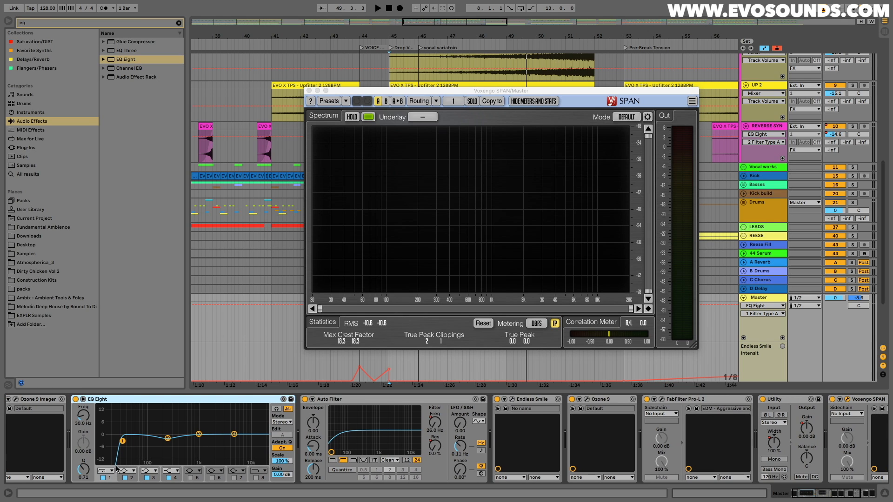
key("space")
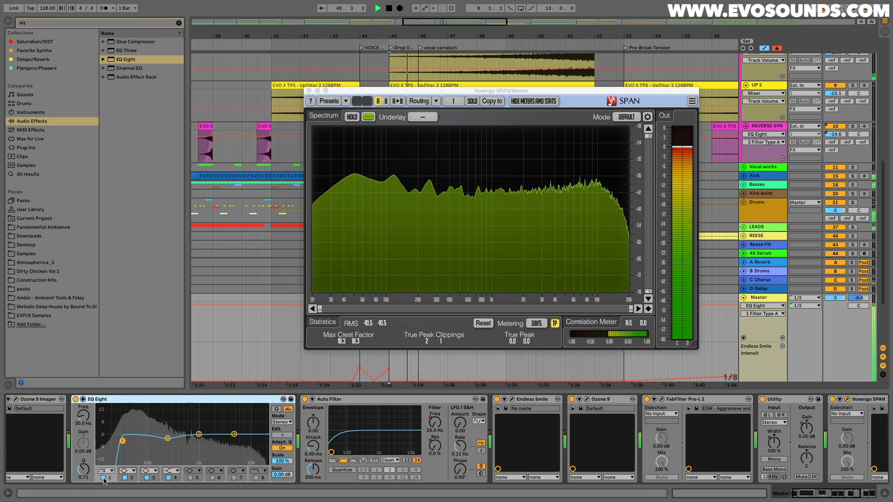
left_click(104, 479)
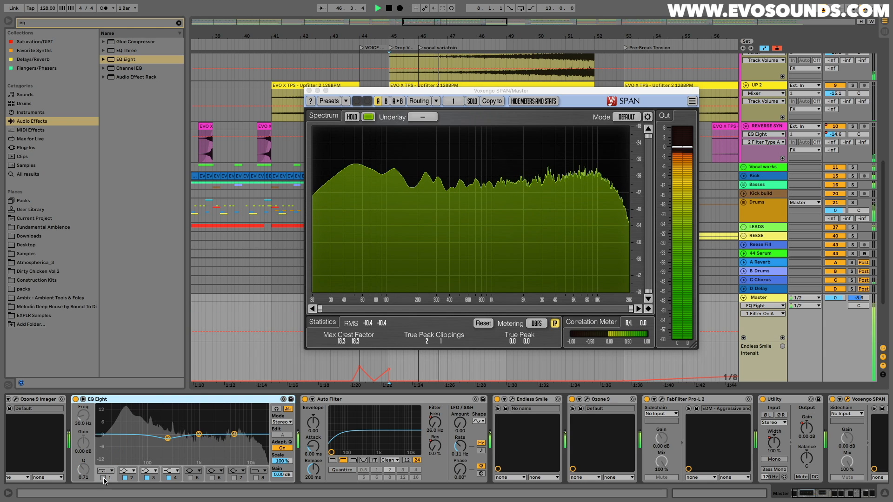
left_click(103, 478)
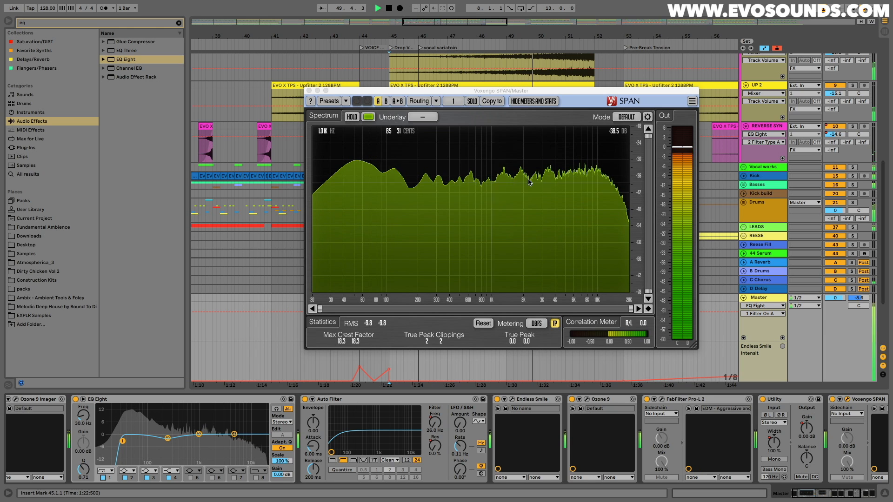
left_click(76, 399)
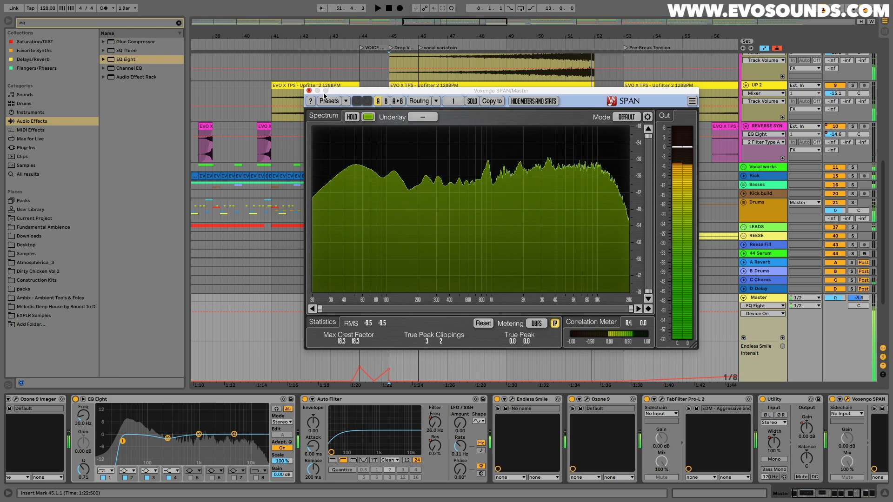
left_click(309, 91)
scroll(839, 197, "down", 3)
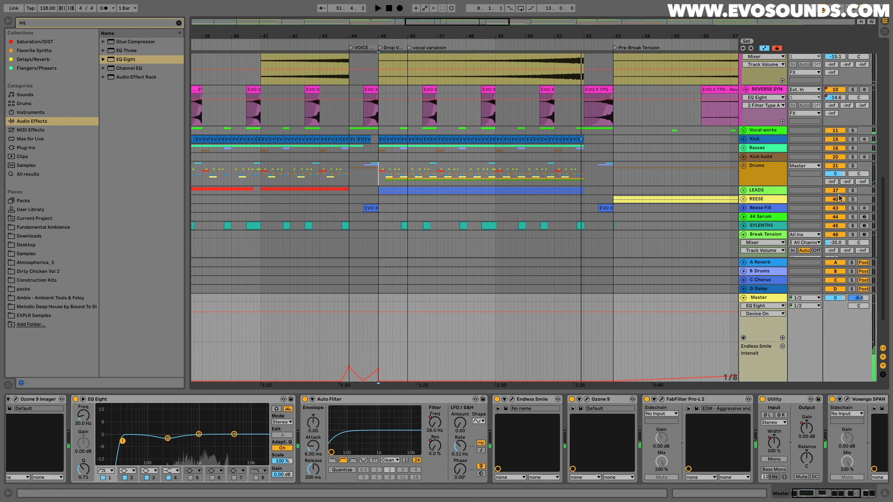
- Unfold and solo the LEADS group, and raise the 3.59 kHz boost in LEAD's mid/side EQ Eight to 5.08 dB
left_click(784, 195)
left_click(742, 190)
left_click(755, 227)
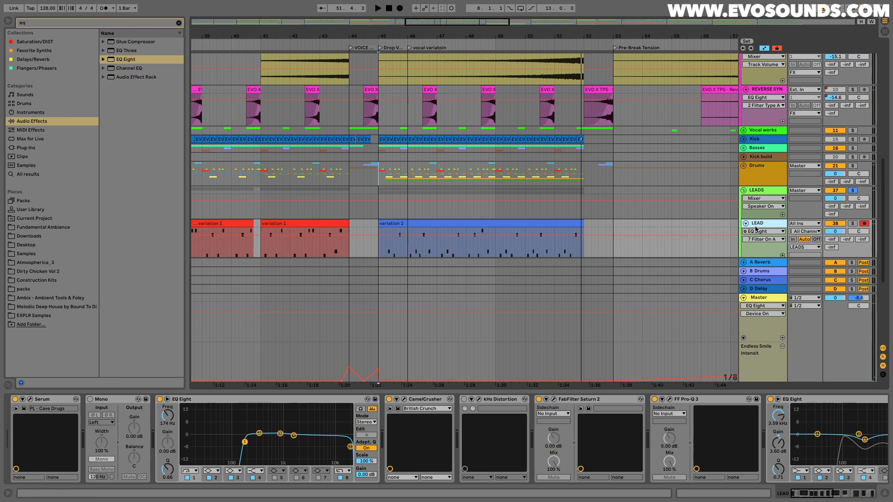
scroll(758, 432, "right", 3)
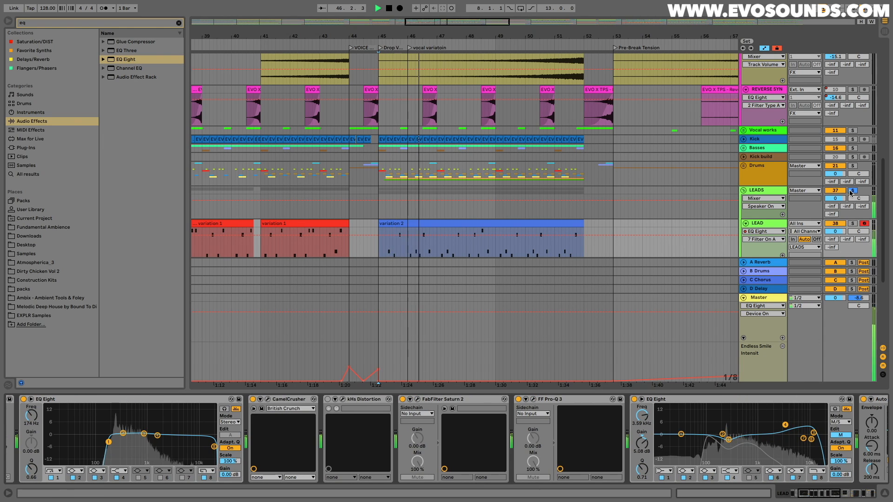
scroll(425, 204, "left", 8)
key("space")
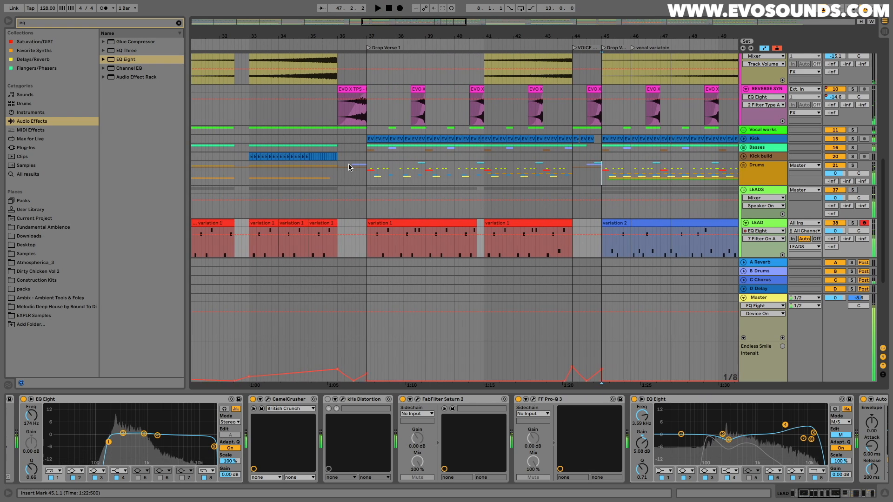
- Play from Drop Verse 1 and set the high boost in LEAD's mid/side EQ Eight to 3.84 dB at 3.67 kHz
left_click(347, 169)
key("space")
left_click(418, 221)
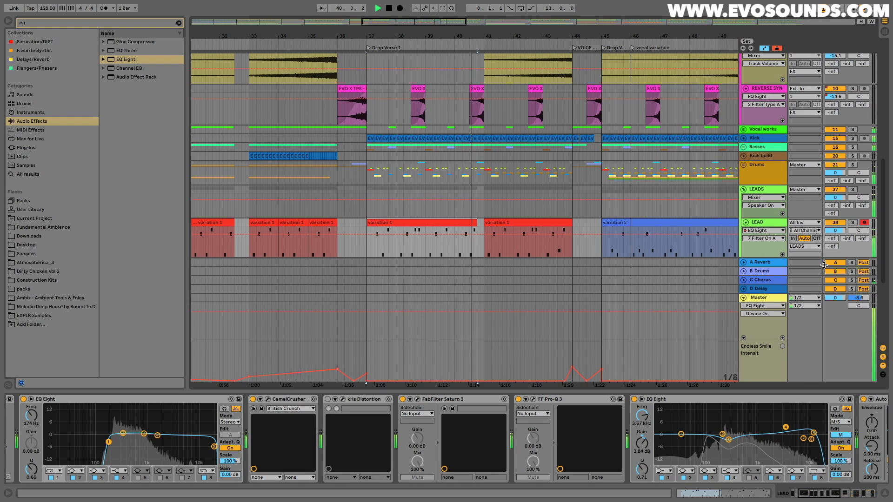
- Listen to the LEADS group soloed from Drop Verse 1 and check the Session View mixer
scroll(730, 183, "down", 3)
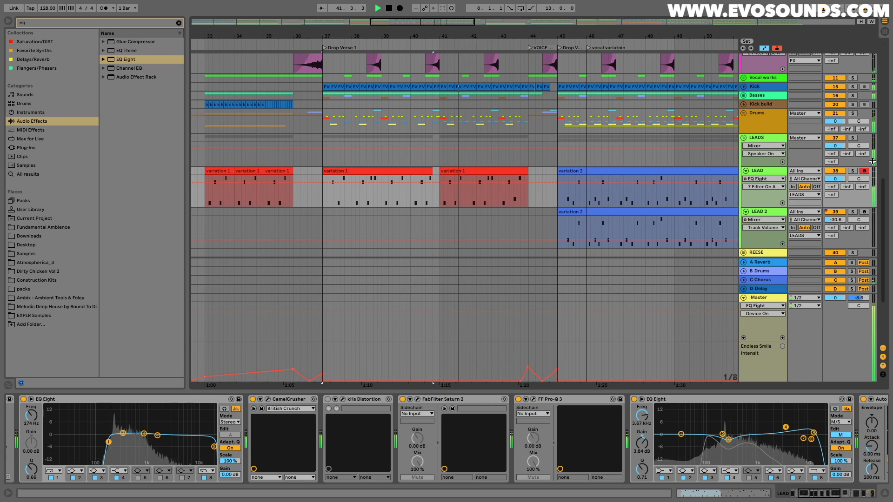
left_click(815, 146)
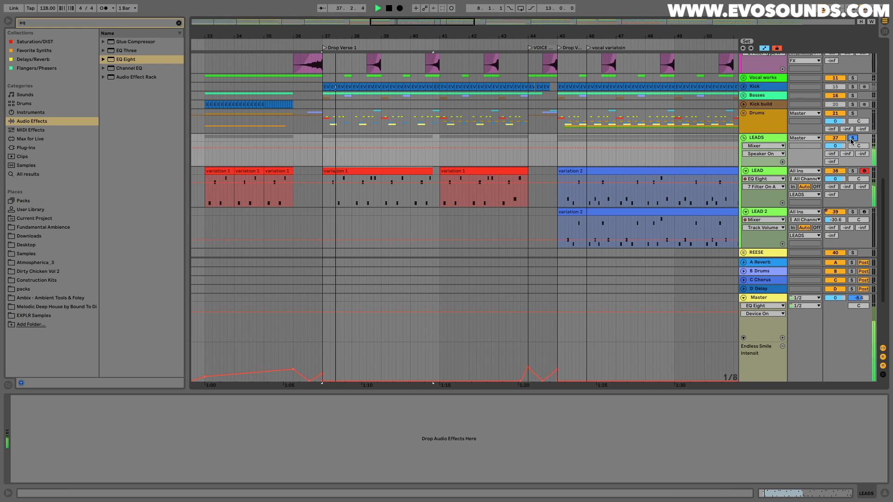
key("Tab")
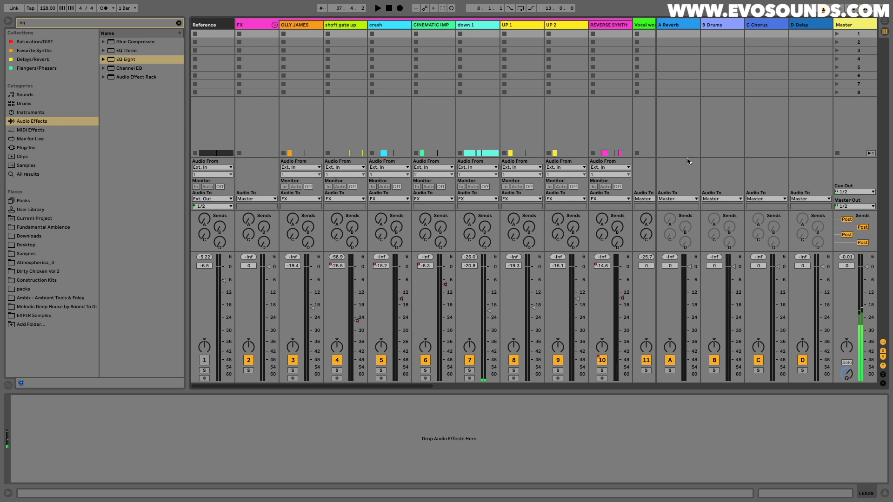
key("Tab")
- Play from bar 45 with the Drums group soloed, unfold the group and check the Session View mixer
left_click(557, 131)
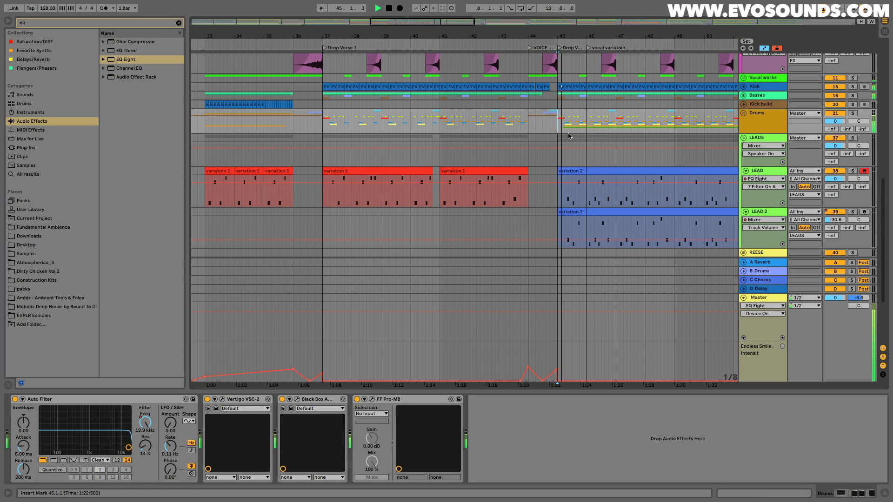
left_click(853, 113)
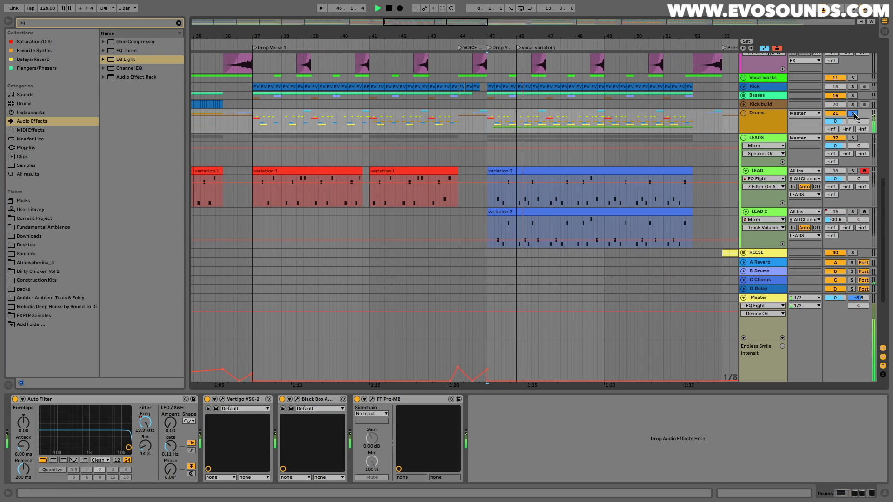
left_click(761, 120)
left_click(744, 114)
key("Tab")
key("Tab")
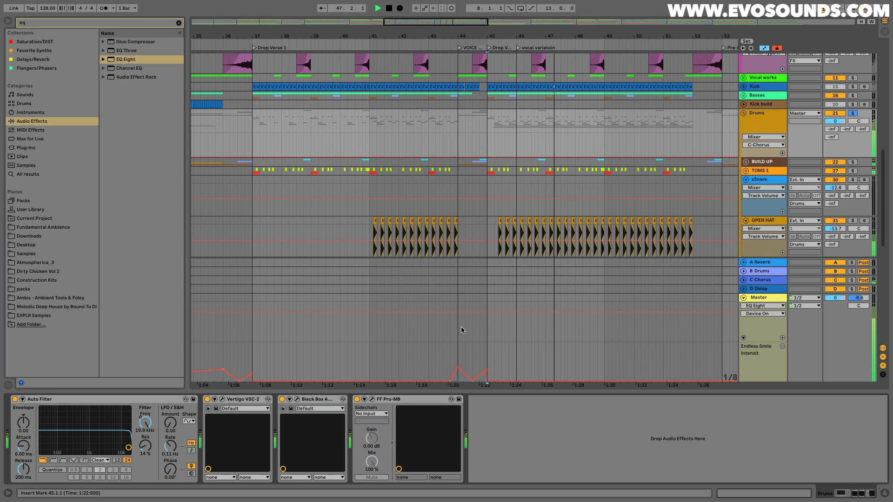
key("Tab")
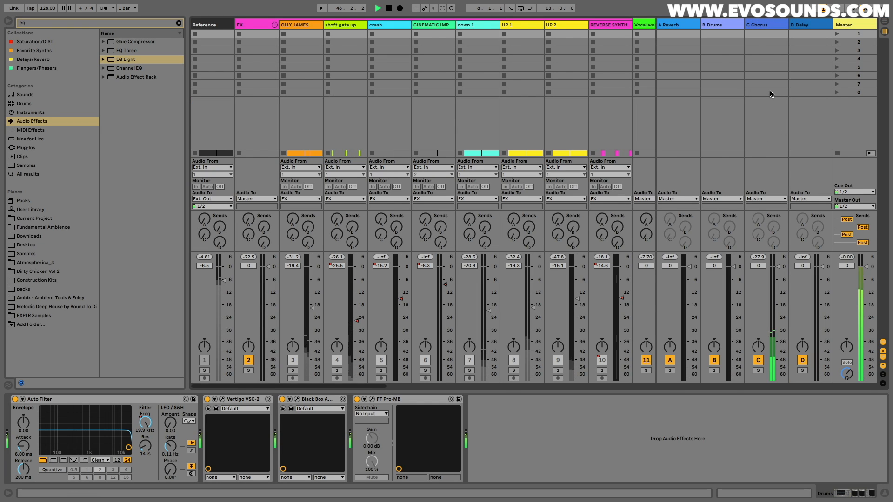
key("Tab")
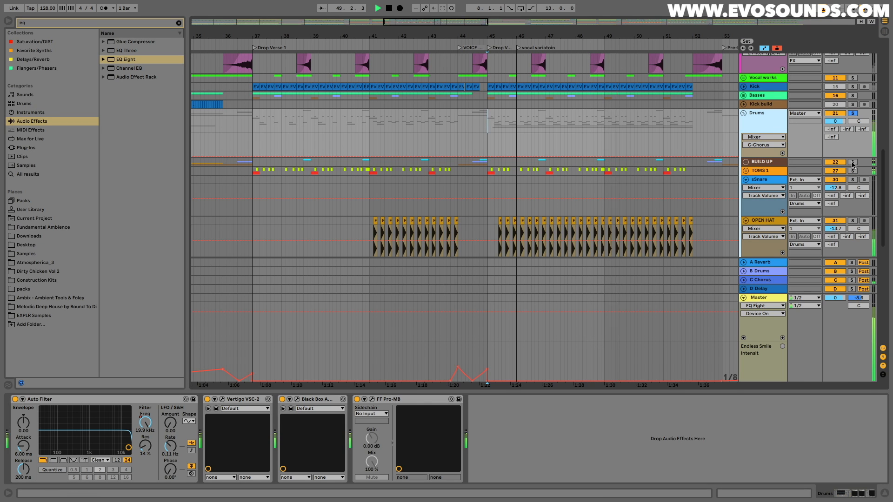
- Solo the TOMS 1 group inside Drums and look through its tracks
left_click(852, 162)
left_click(746, 171)
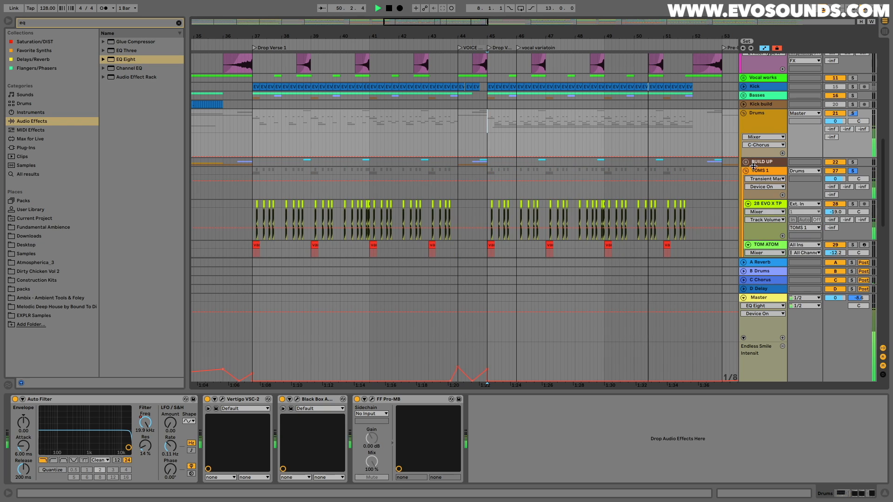
left_click(746, 171)
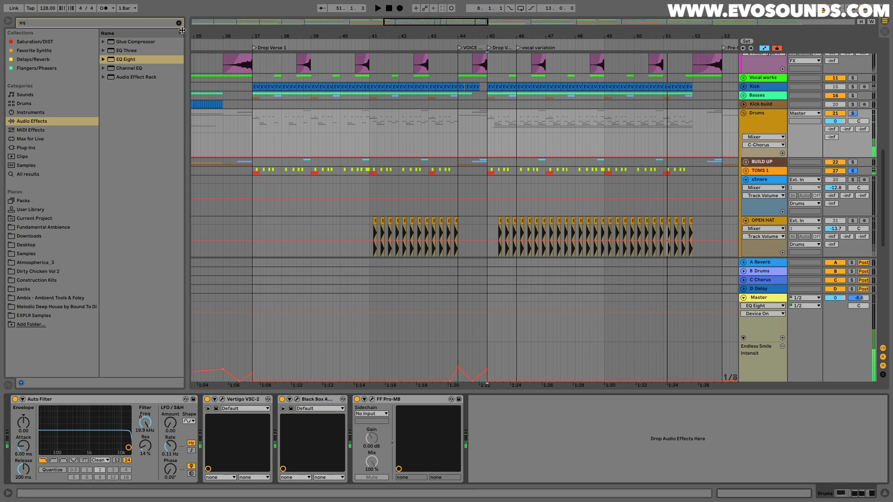
- Insert a Reverb after Auto Filter on the Drums group with Dry/Wet at 6.3% and Decay Time at 517 ms
left_click(179, 23)
type("rever")
left_click_drag(124, 43, 316, 416)
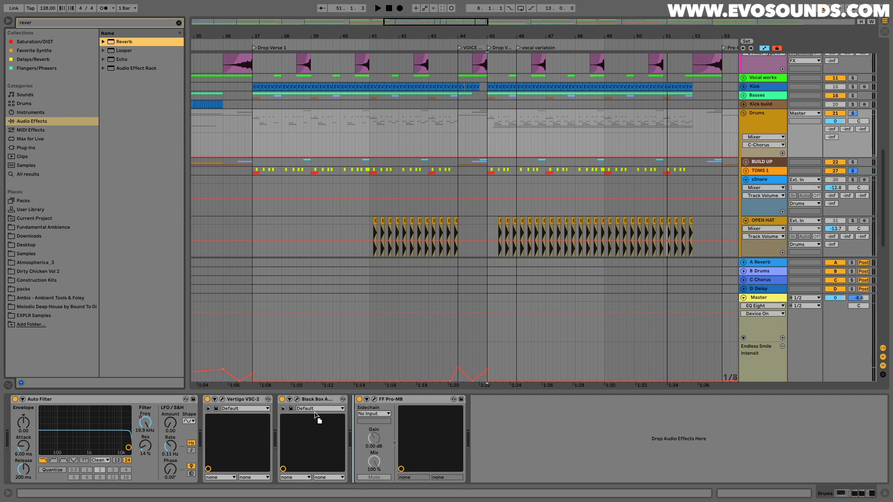
left_click_drag(222, 434, 223, 435)
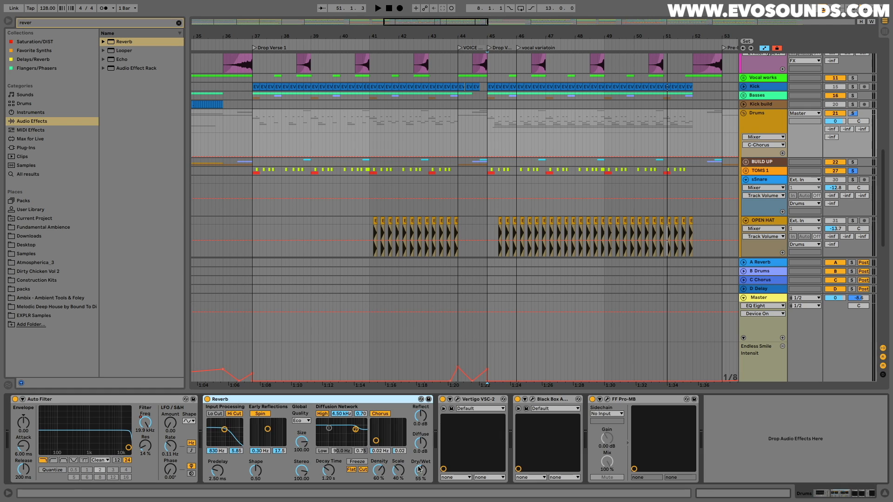
left_click_drag(419, 470, 419, 485)
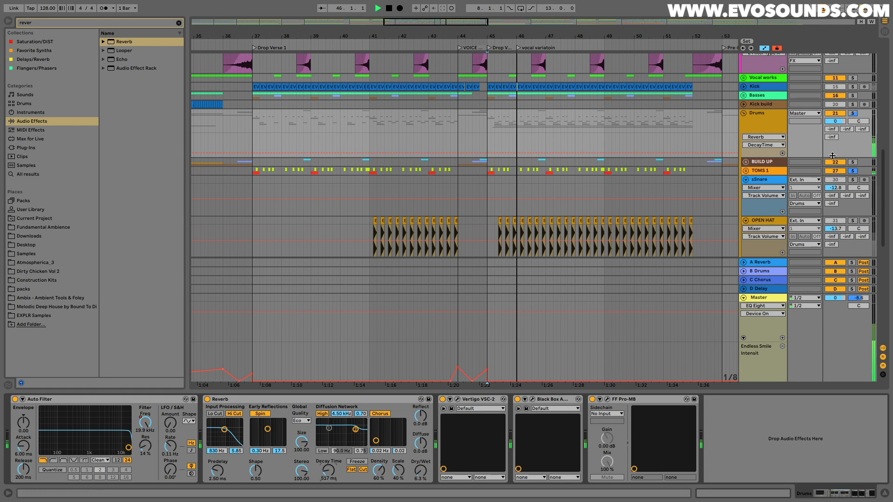
- Set the Drums Reverb's Decay Time to 649 ms, comparing the effect off and on with the group soloed
key("space")
left_click(853, 113)
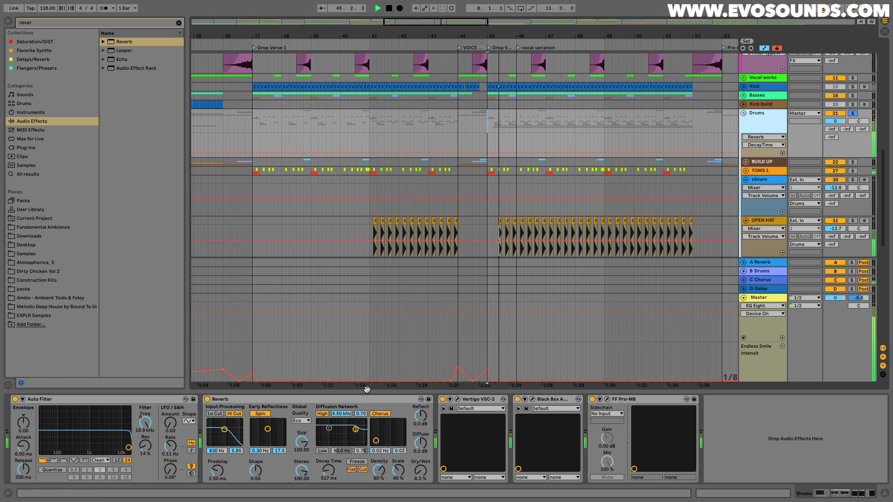
left_click(208, 400)
left_click(207, 399)
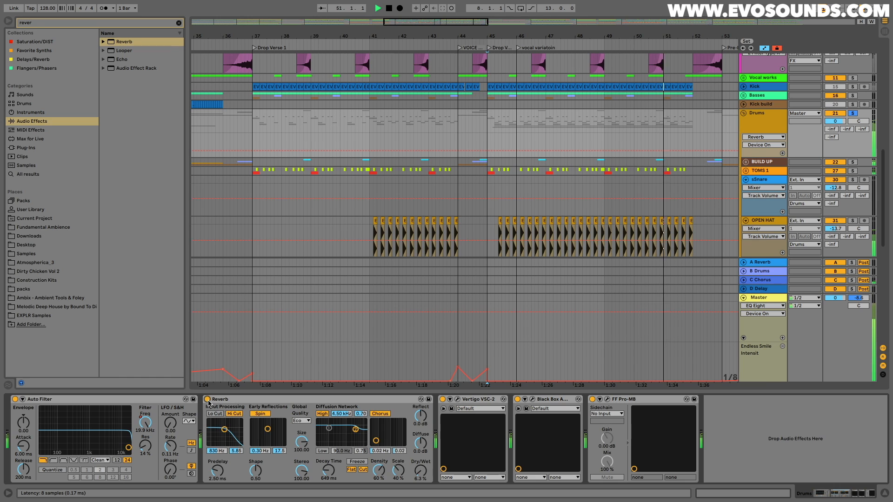
- Unsolo the Drums group and set its Reverb's Dry/Wet to 7.9% while playing the full mix from bar 45
left_click(853, 113)
key("space")
scroll(550, 149, "down", 5)
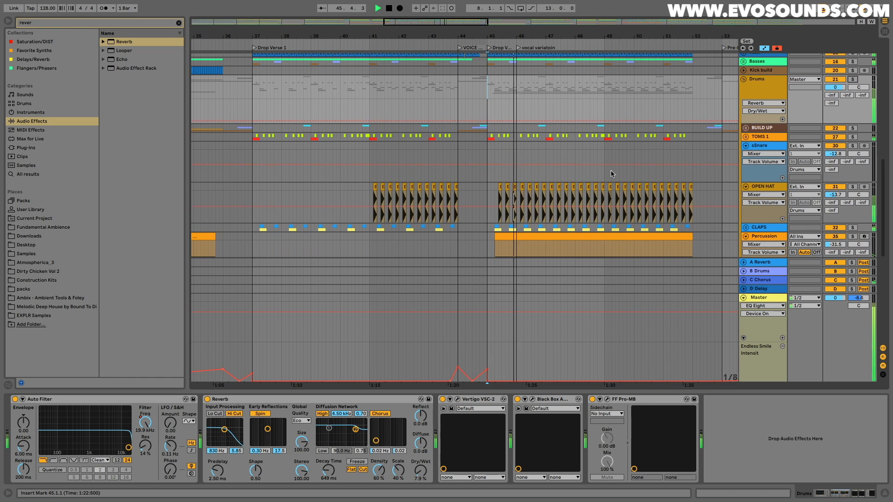
scroll(656, 178, "down", 3)
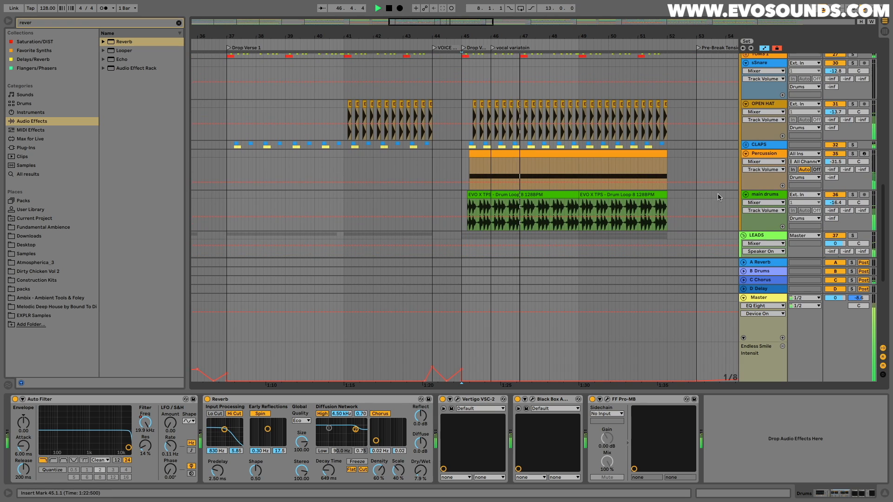
- Set band 3 of the Master's EQ Eight to -1.86 dB at 11.4 kHz, comparing the EQ off and on during playback
left_click(764, 298)
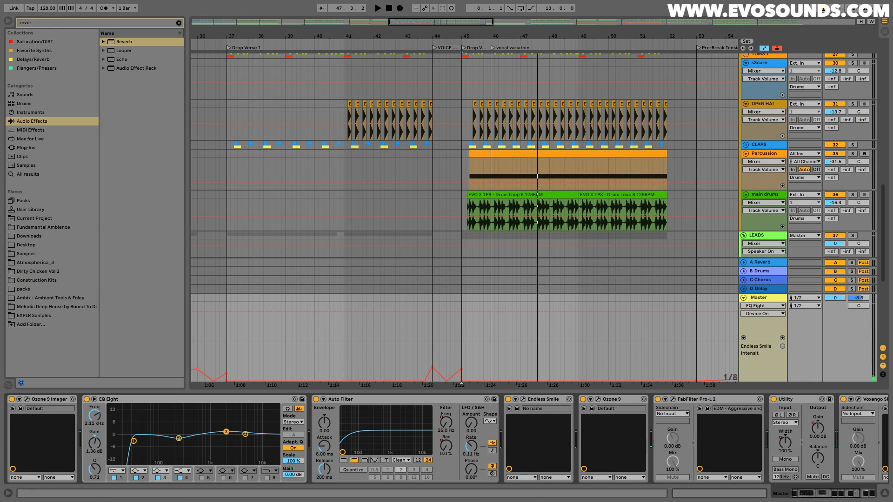
key("space")
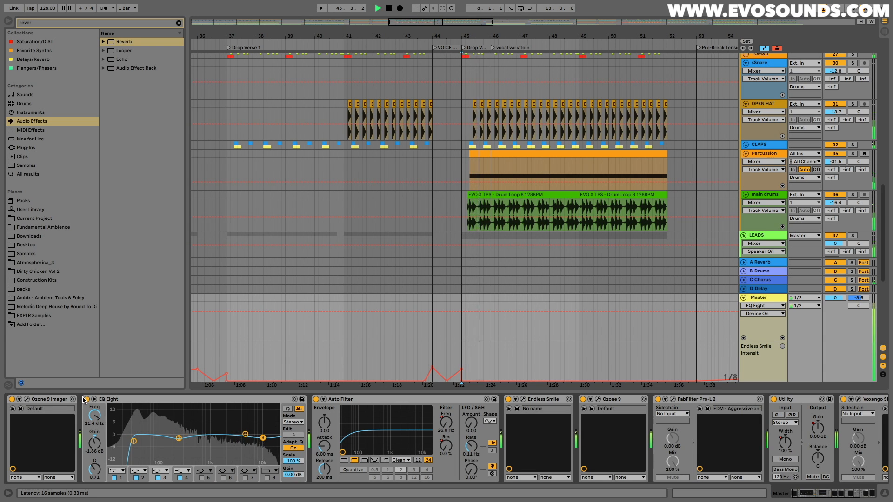
left_click(86, 400)
left_click(86, 399)
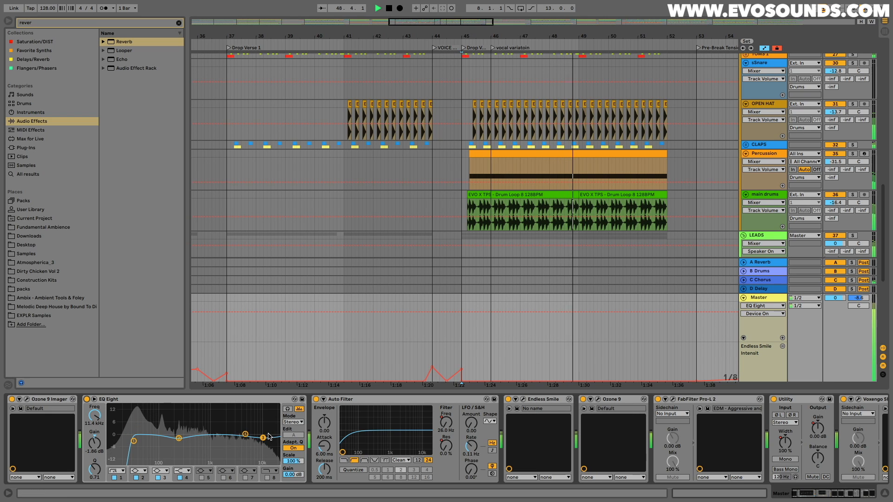
- Open Voxengo SPAN from the Master's chain and examine the full mix's spectrum while playing from bar 45
scroll(701, 423, "right", 4)
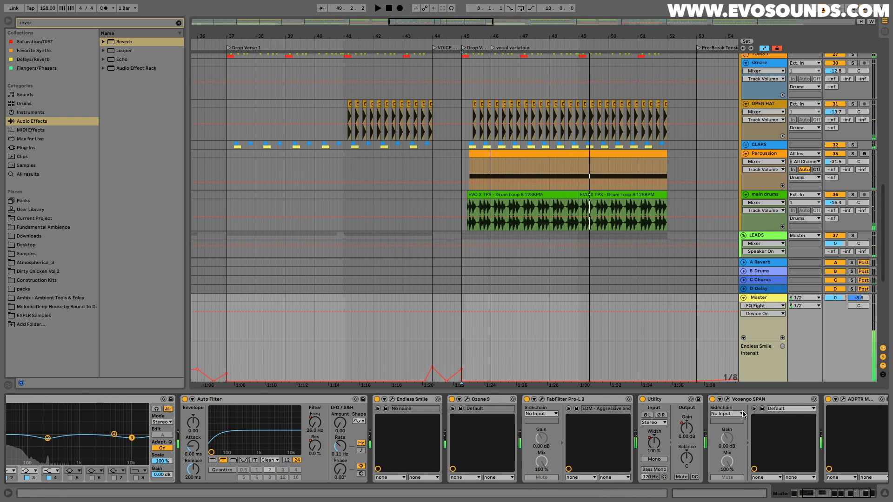
left_click(727, 399)
key("space")
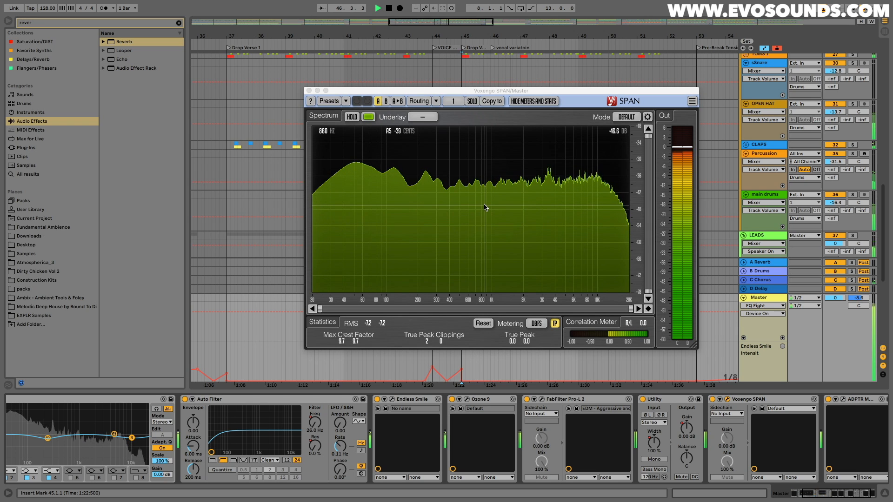
scroll(174, 414, "left", 4)
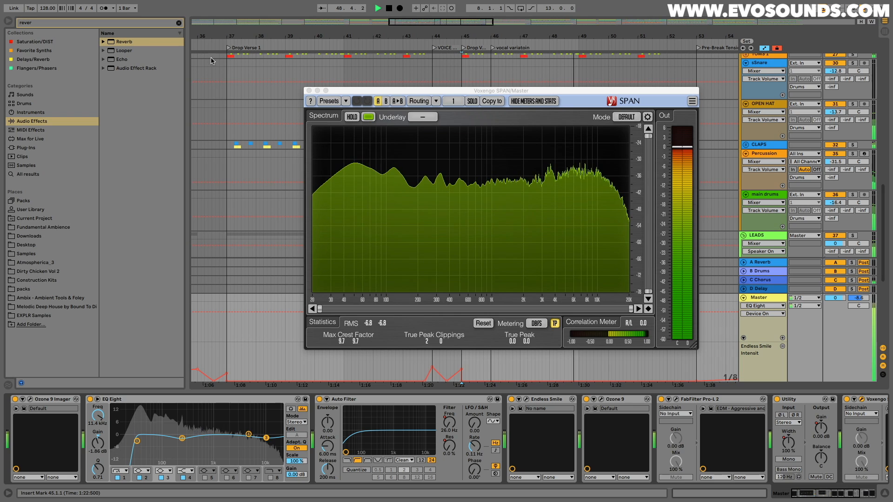
key("space")
- Search the audio effects for GLUE and insert a Glue Compressor between EQ Eight and Auto Filter on the Master
left_click(178, 24)
type("GLUE")
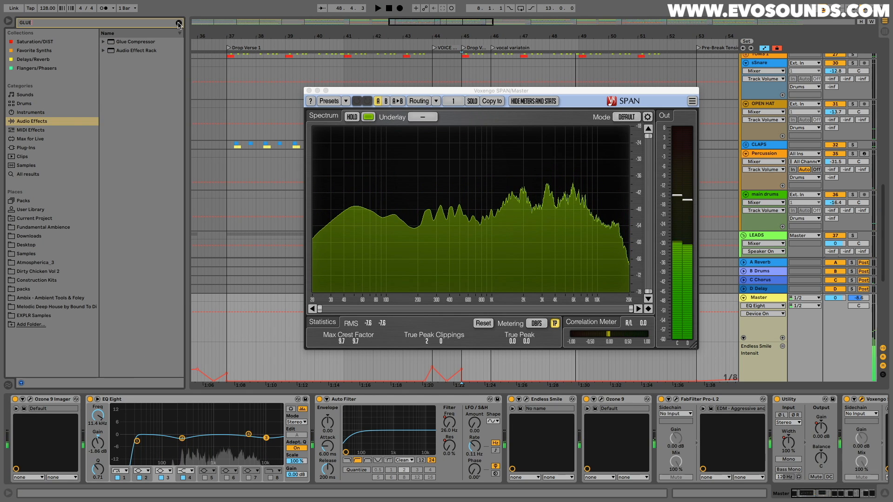
left_click_drag(135, 41, 351, 435)
- Browse the Glue Compressor presets and load Mastering - Catch Peaks onto the Master's compressor
left_click(103, 42)
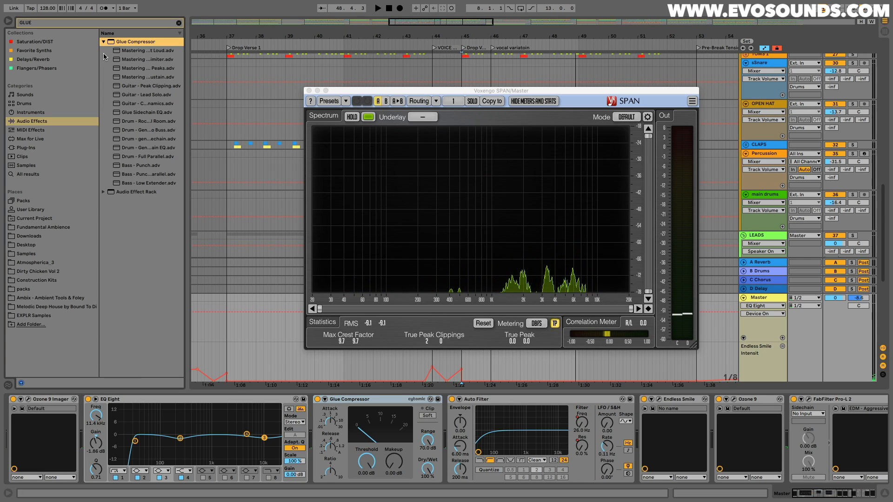
left_click_drag(184, 104, 248, 107)
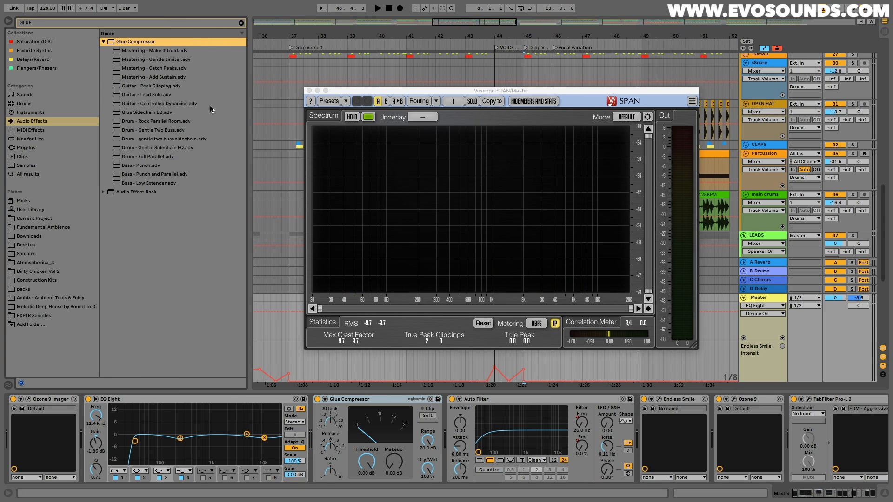
left_click(135, 104)
left_click(140, 122)
left_click(150, 148)
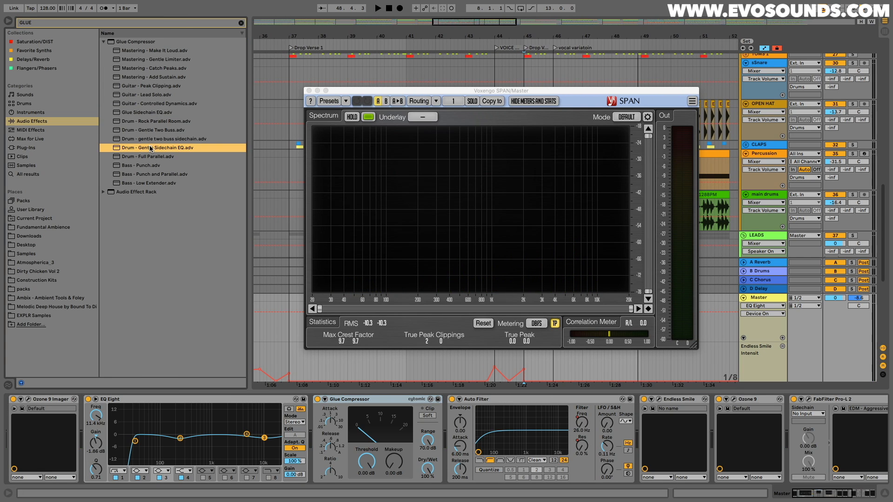
left_click_drag(164, 69, 399, 361)
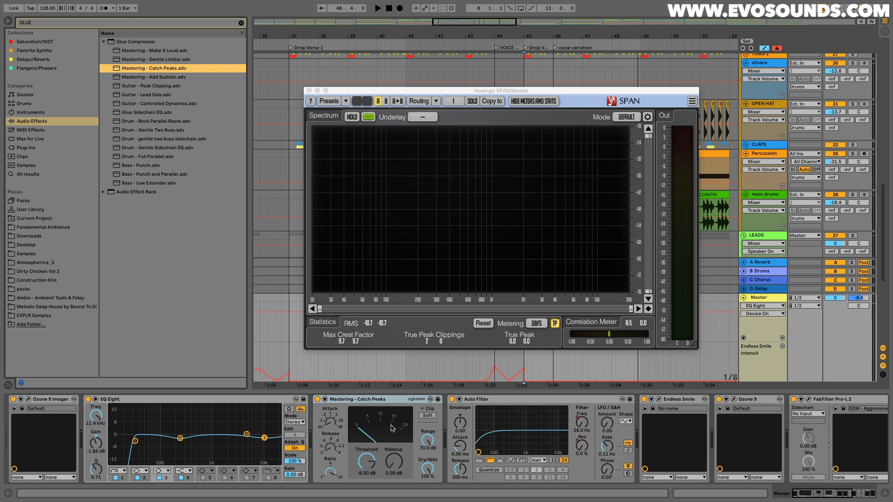
- Set the Master Glue Compressor's threshold to -5.71 dB while playing the drop from bar 45
left_click(362, 450)
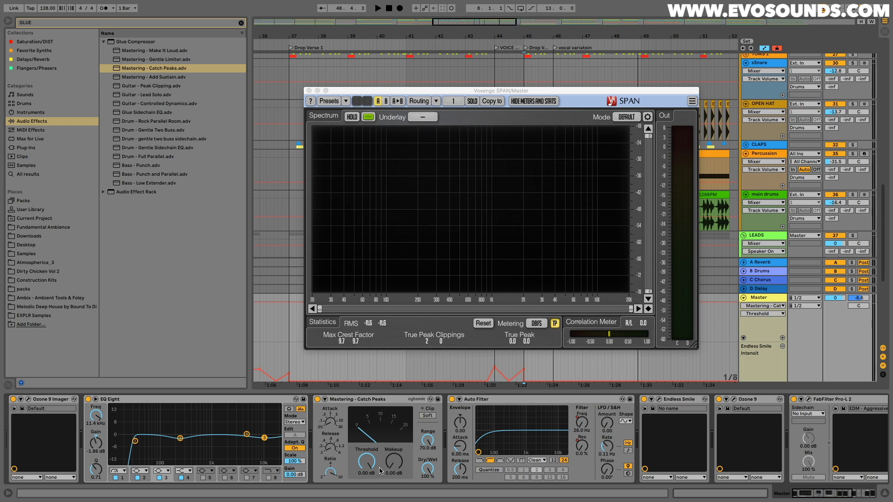
key("space")
left_click_drag(367, 461, 367, 478)
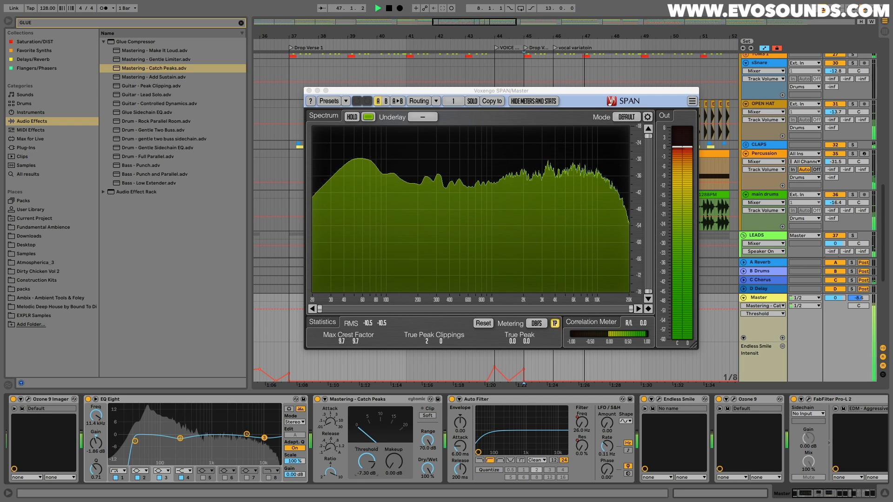
left_click_drag(372, 466, 373, 463)
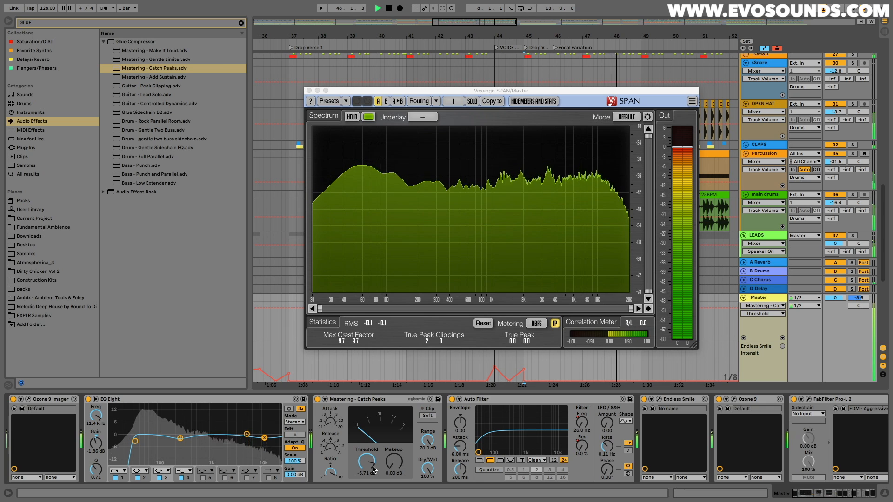
- Enable soft clipping on the Master's Glue Compressor and compare the drop with the compressor bypassed
left_click(427, 416)
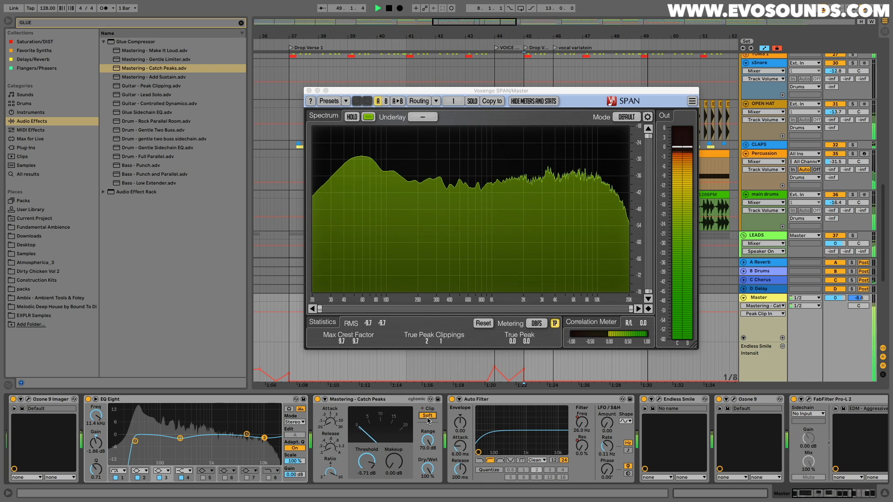
left_click(317, 400)
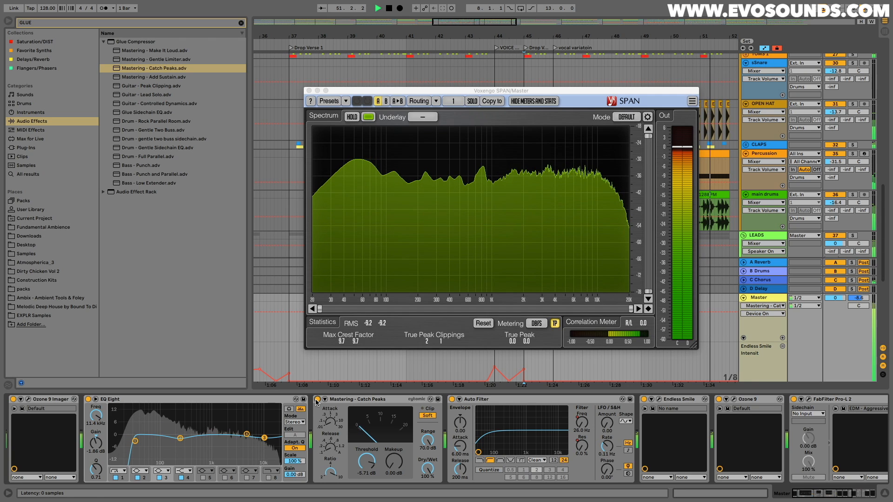
key("space")
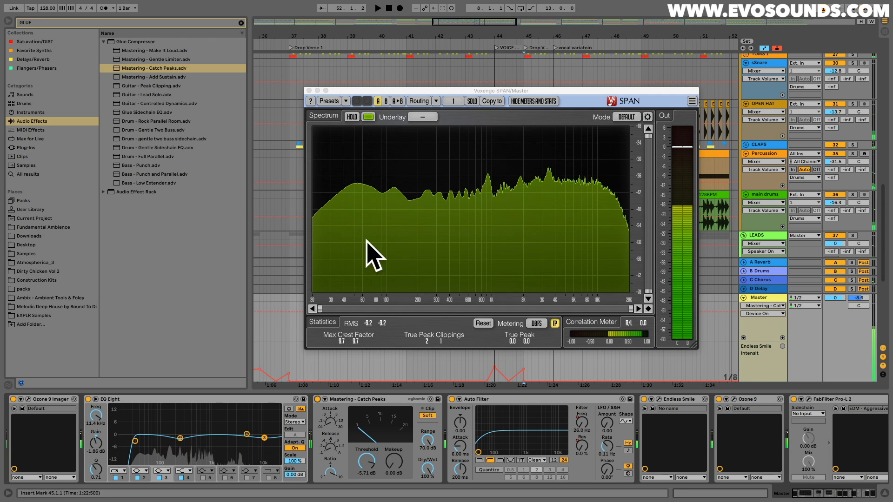
- Search the plug-ins for mb, insert FabFilter Pro-MB after the Master's Glue Compressor and close the SPAN window
left_click(241, 23)
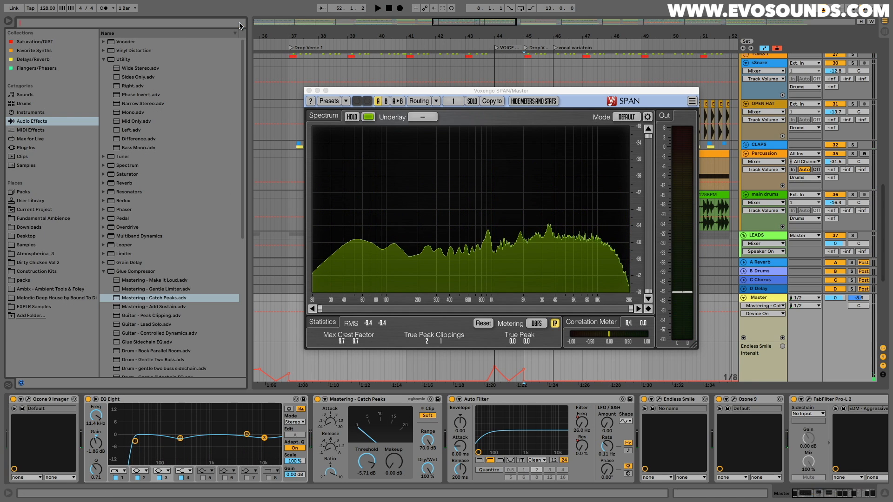
type("mb")
left_click(26, 148)
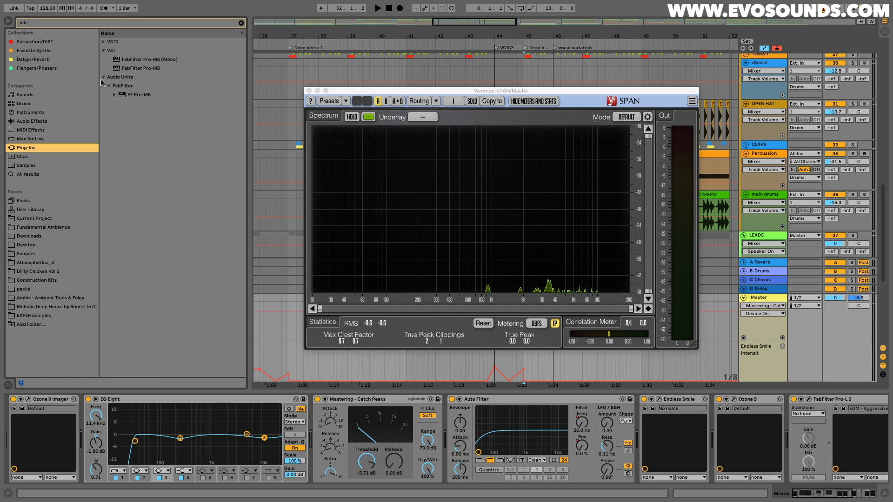
left_click_drag(140, 70, 462, 445)
left_click_drag(402, 96, 309, 61)
left_click(309, 90)
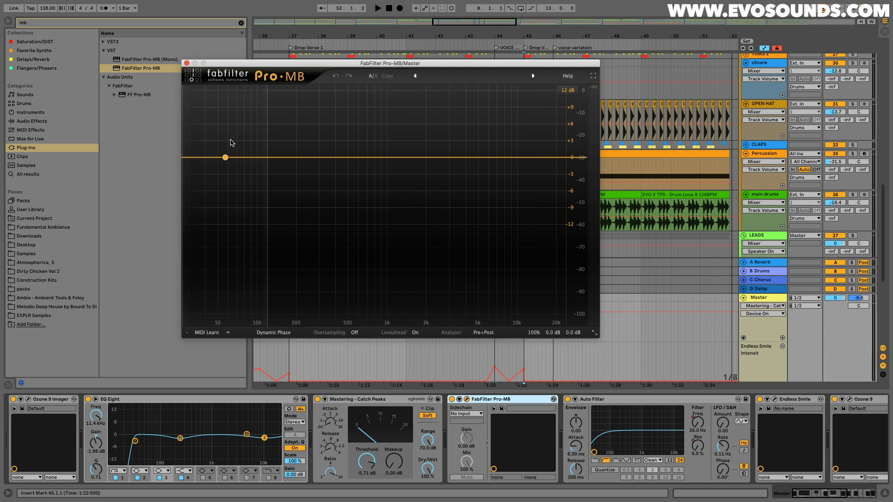
- Split the spectrum into four adjoining Pro-MB bands with crossovers at about 150 Hz, 900 Hz and 5 kHz
left_click(226, 158)
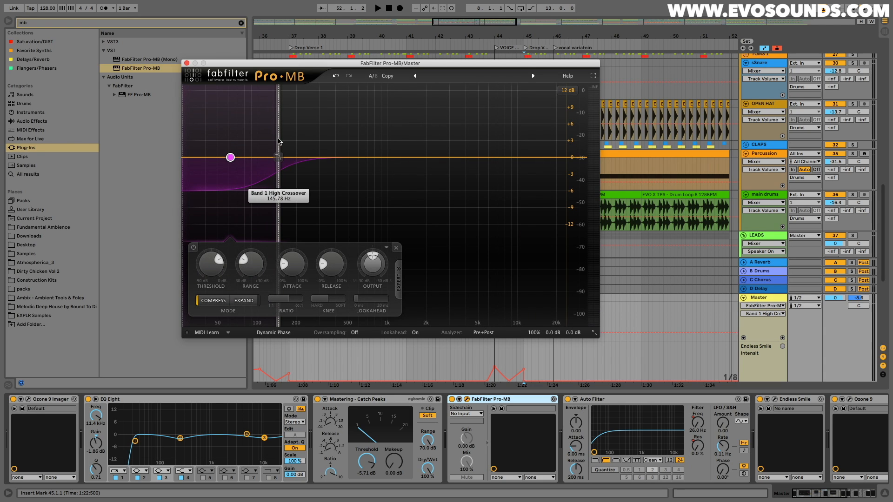
mouse_move(278, 141)
left_mouse_down()
mouse_move(269, 141)
mouse_move(280, 140)
left_mouse_up()
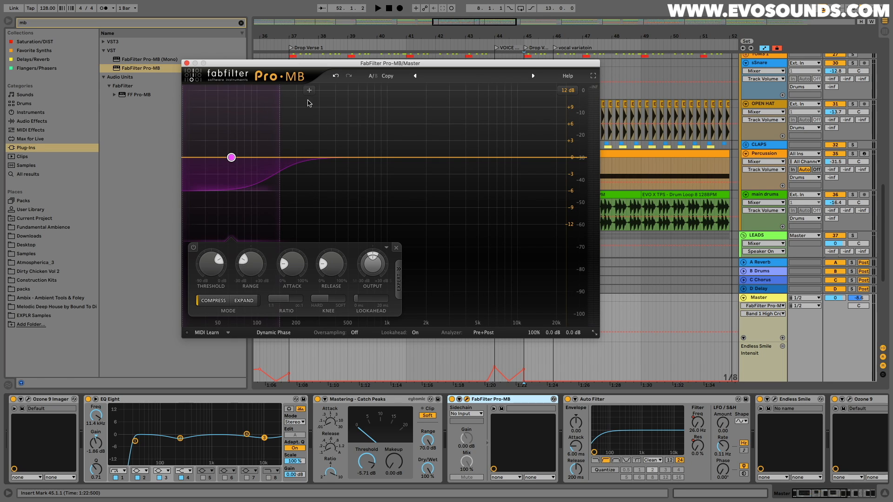
left_click(322, 92)
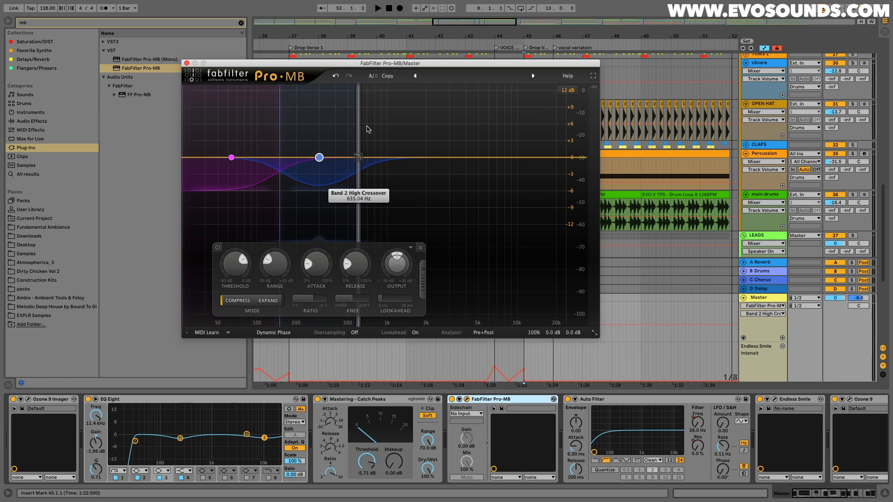
left_click_drag(360, 126, 379, 127)
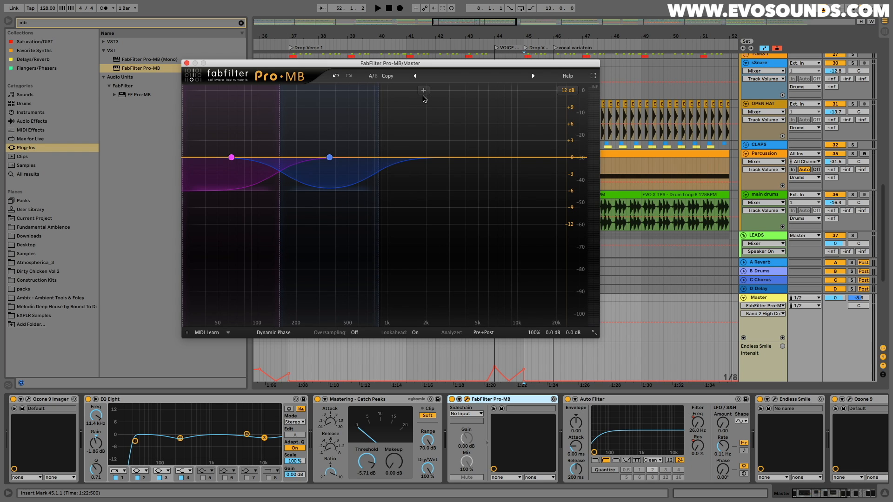
left_click(423, 91)
left_click_drag(462, 176, 481, 177)
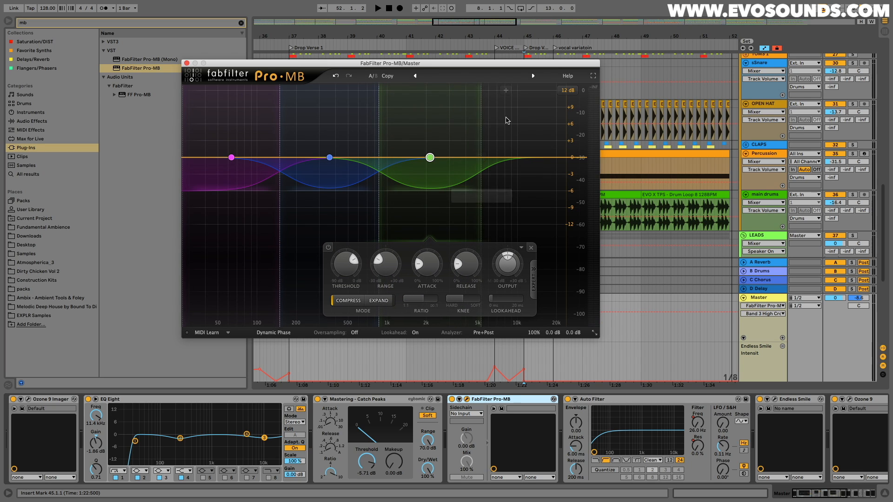
left_click(520, 91)
left_click_drag(559, 124, 570, 124)
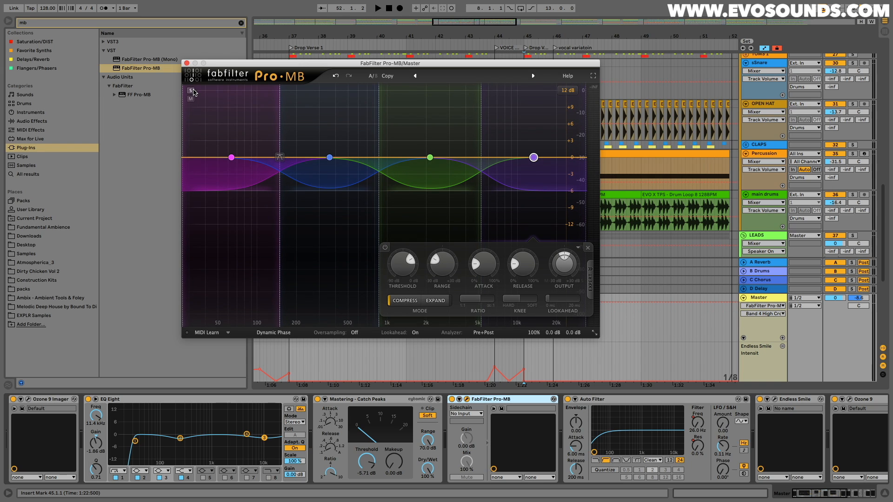
- Solo Pro-MB's lowest band while playing the drop and set band 4's threshold to -1.60 dB
left_click(191, 90)
key("space")
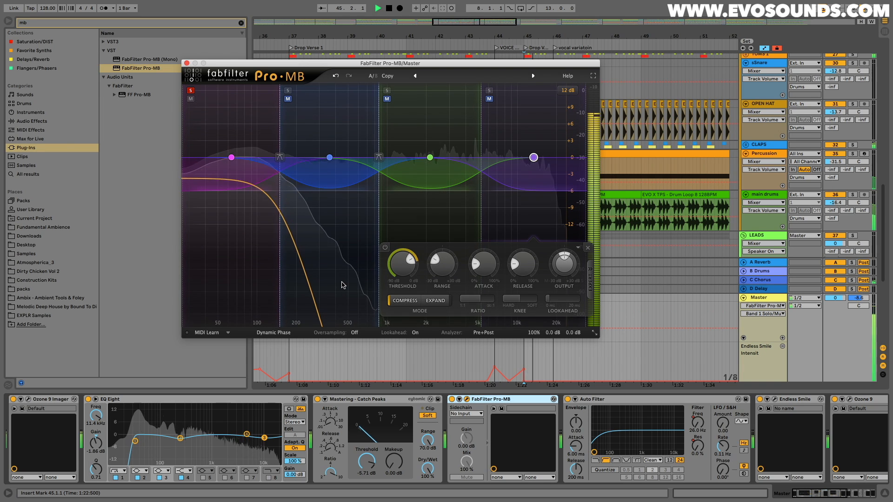
left_click_drag(407, 263, 431, 249)
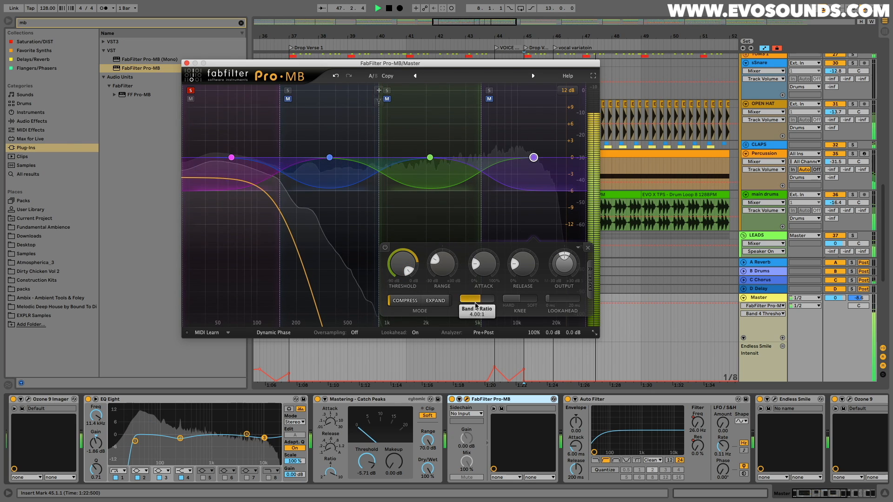
key("space")
left_click_drag(511, 300, 519, 302)
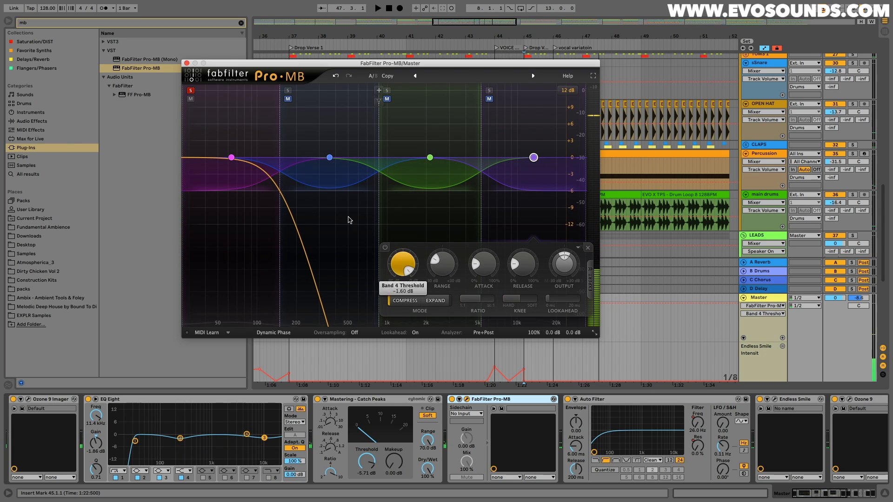
- Lower band 1's threshold until it compresses the low end during playback and raise its output by about 2 dB
left_click(260, 186)
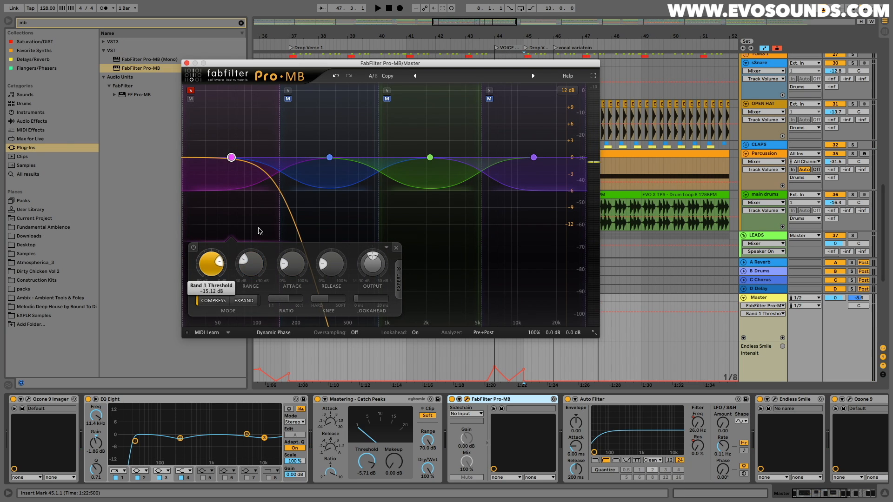
key("space")
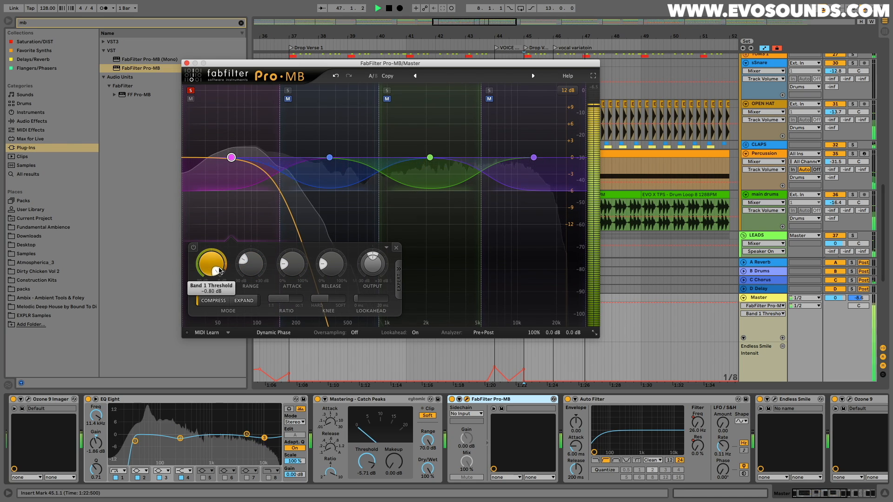
left_click_drag(225, 266, 226, 248)
key("space")
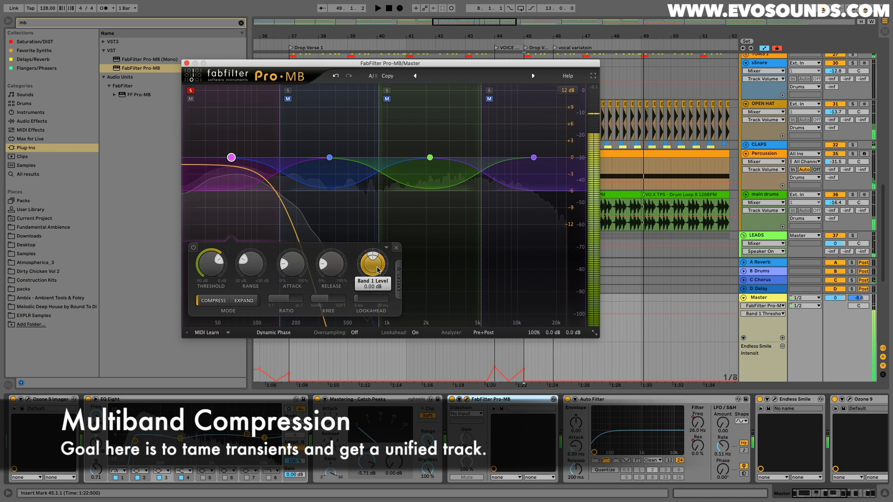
left_click_drag(382, 264, 406, 238)
key("space")
- Compare the soloed band 1 with and without its compression, unsolo it and compare the full mix with Pro-MB bypassed
left_click(193, 248)
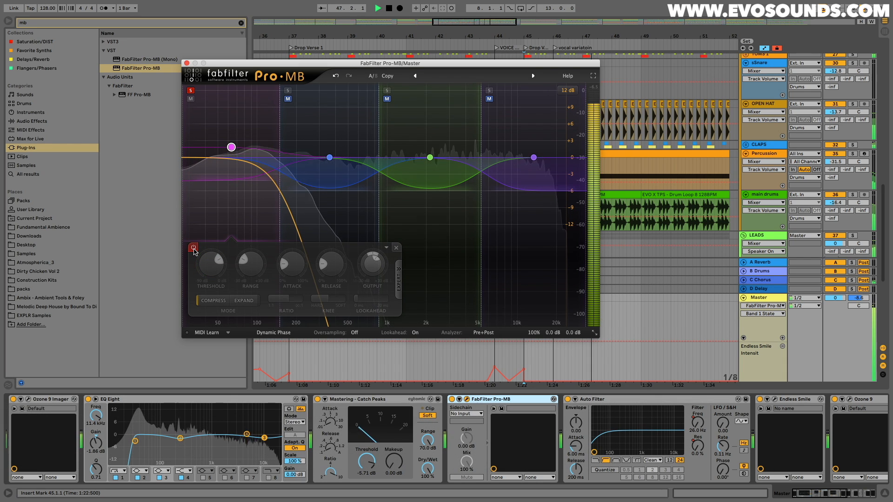
left_click(194, 249)
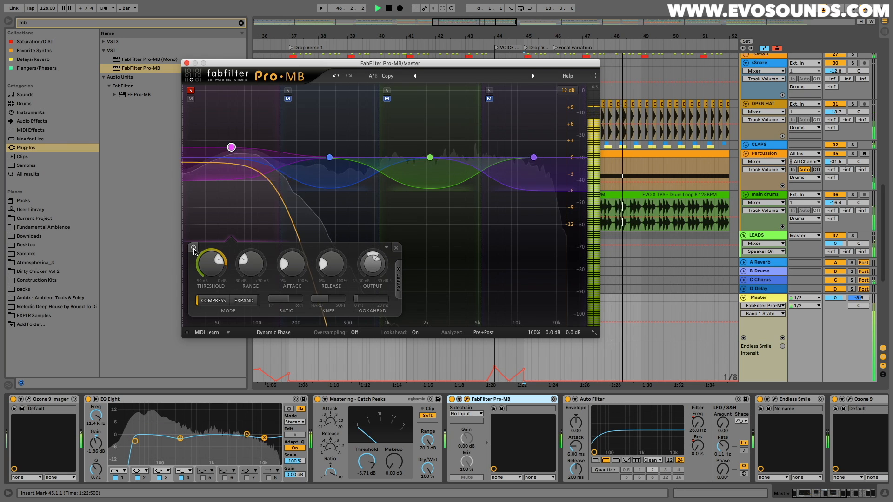
key("space")
left_click(191, 91)
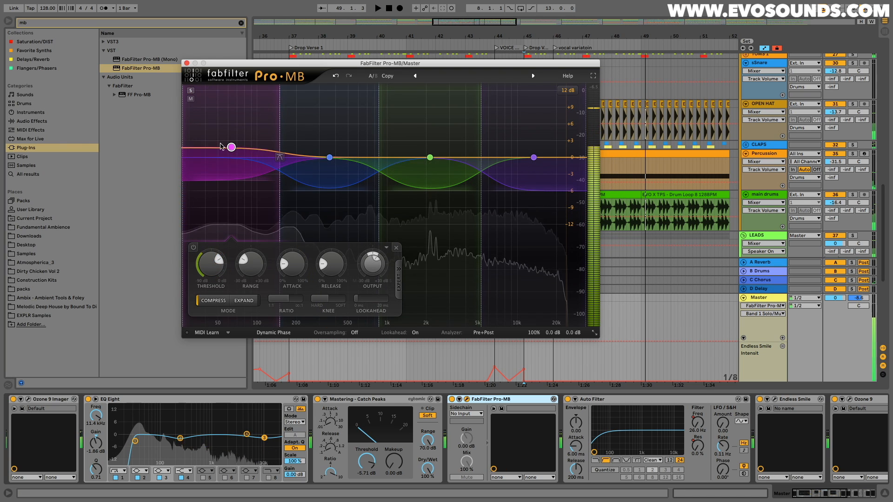
key("space")
left_click(452, 401)
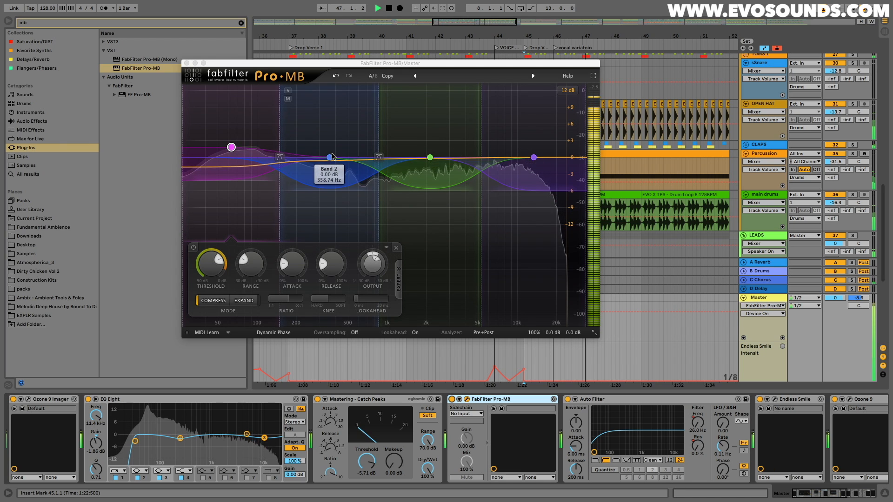
- Solo band 2 and set its threshold to -22.47 dB and attack to 22.8% while playing the drop
left_click(288, 90)
left_click_drag(251, 260, 276, 252)
key("space")
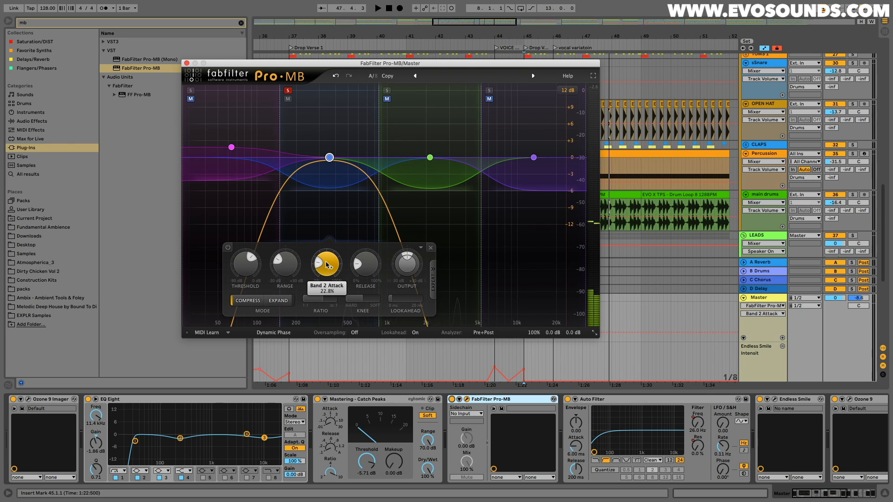
key("space")
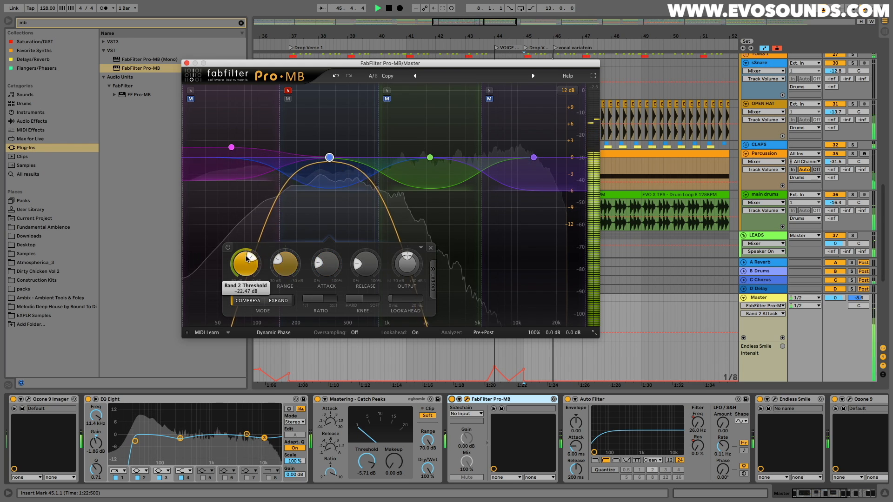
- Compare the soloed band 2 with and without its compression while playing the drop from bar 45
left_click(228, 247)
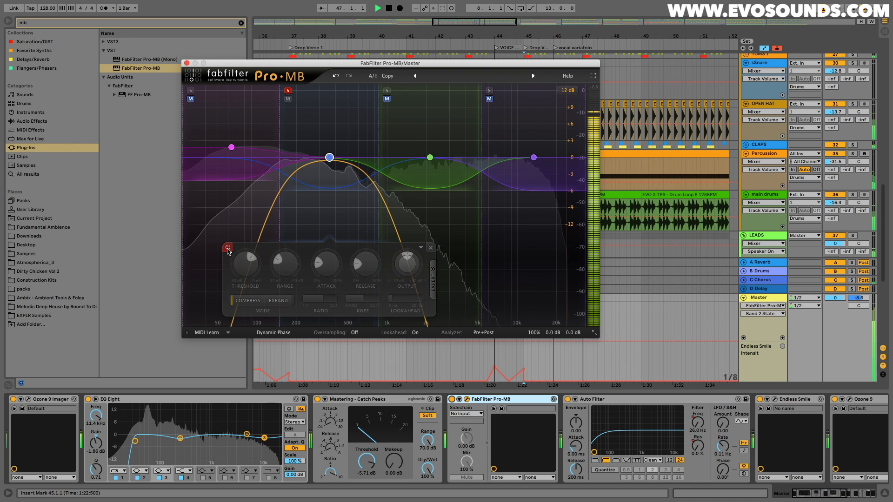
left_click(228, 248)
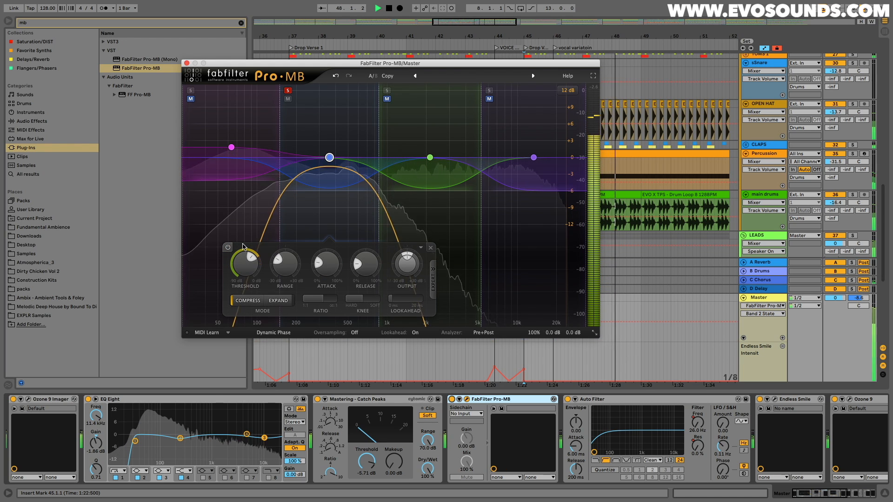
key("space")
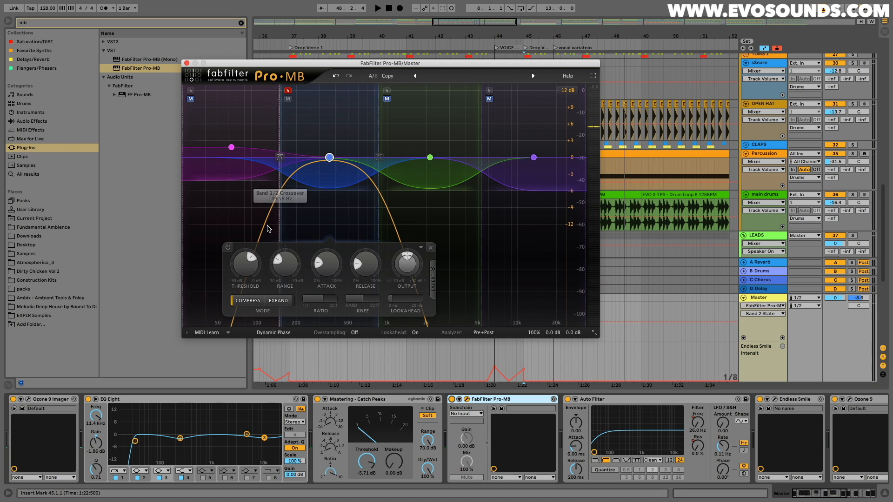
left_click(228, 247)
key("space")
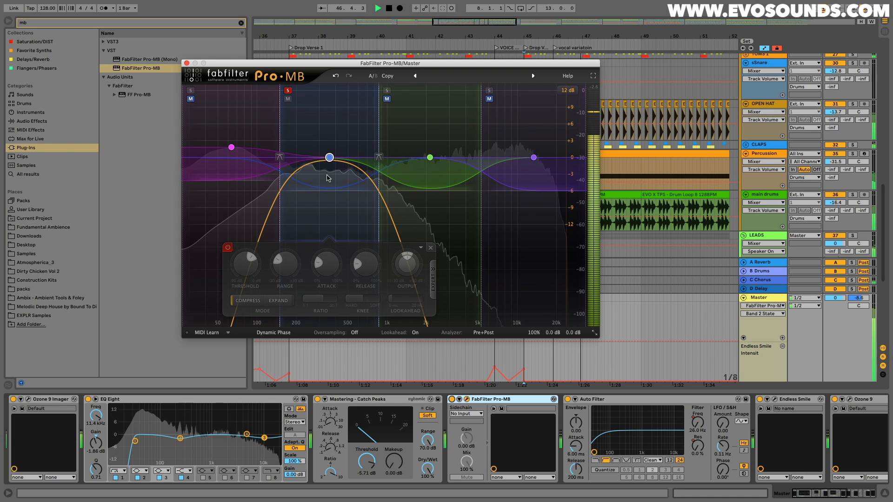
left_click(229, 248)
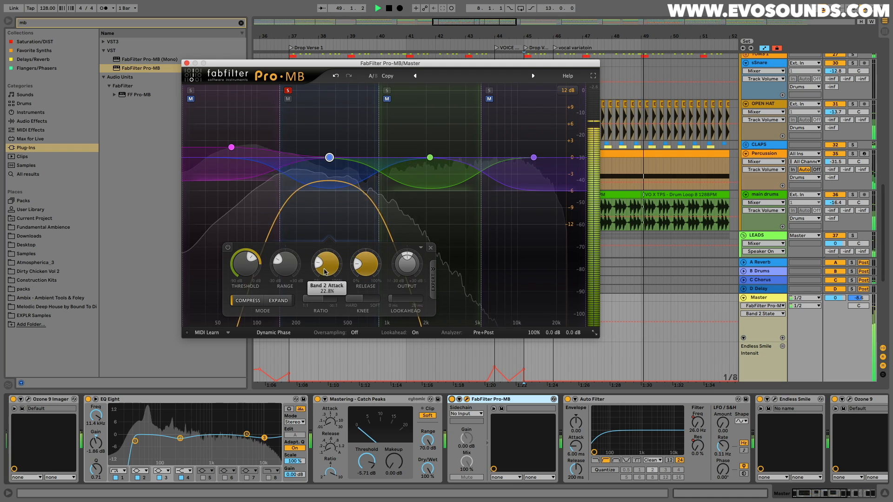
- Set band 2's release to 28.0% and its threshold to -20.34 dB while listening to the soloed band
left_click_drag(326, 265, 364, 250)
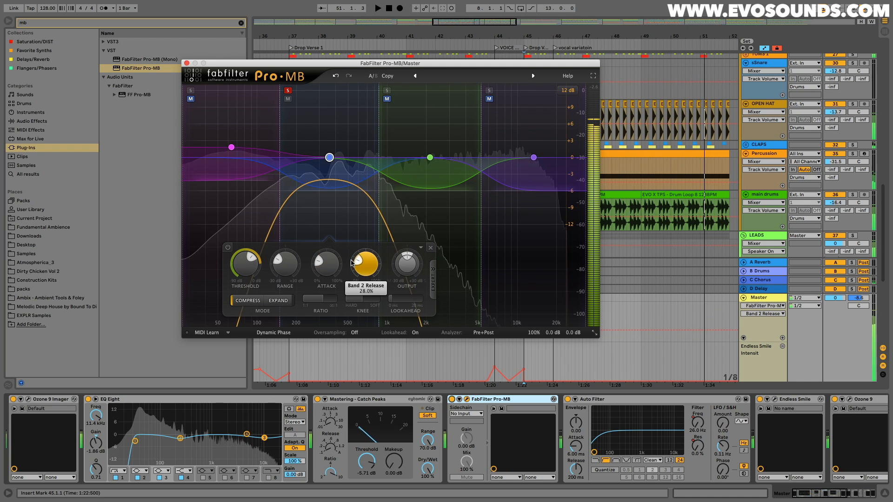
key("space")
left_click_drag(260, 262, 260, 254)
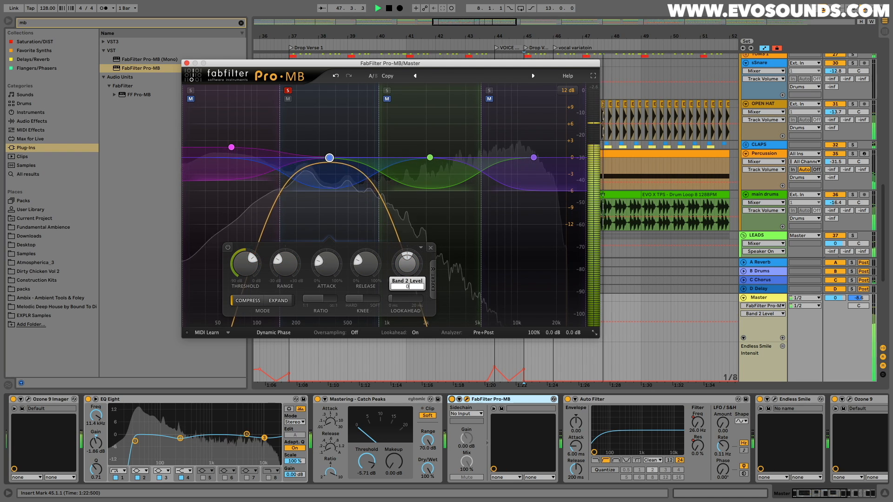
- Raise band 2's output level by about 1 dB, unsolo it and play the full mix from bar 45
key("Return")
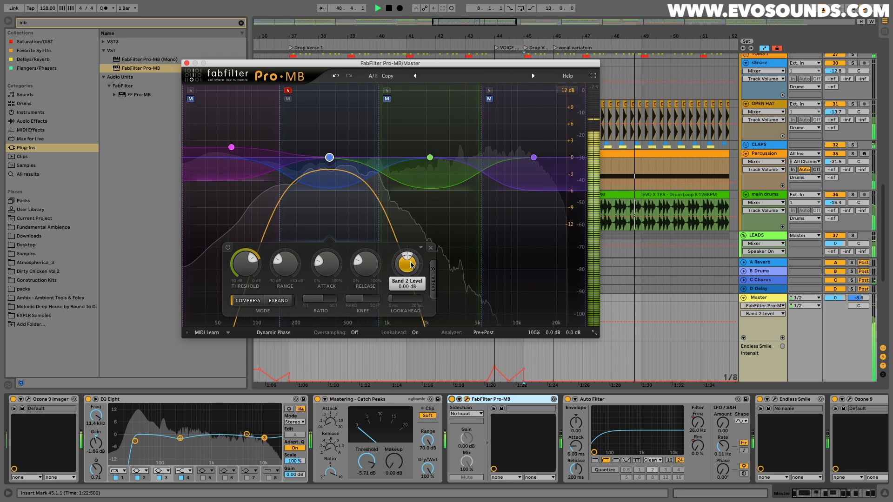
left_click_drag(422, 263, 425, 255)
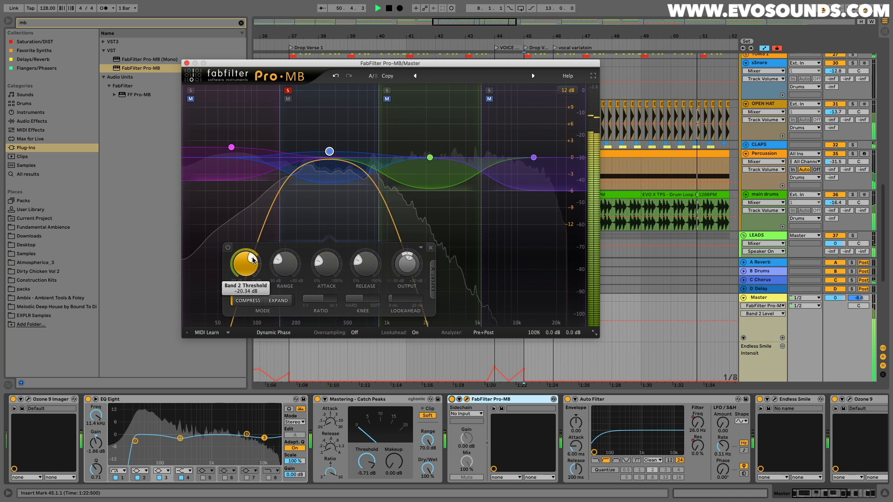
left_click(288, 91)
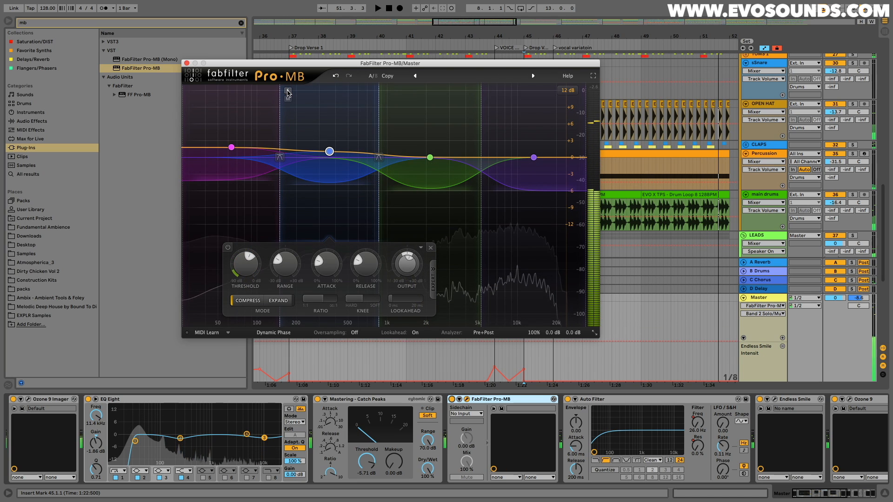
key("space")
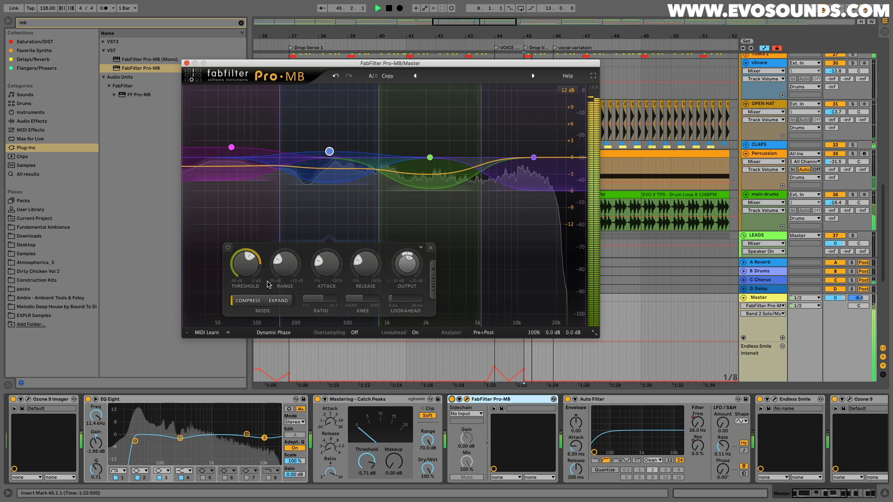
- Compare the full mix with Pro-MB bypassed and active, then stop playback
left_click(452, 401)
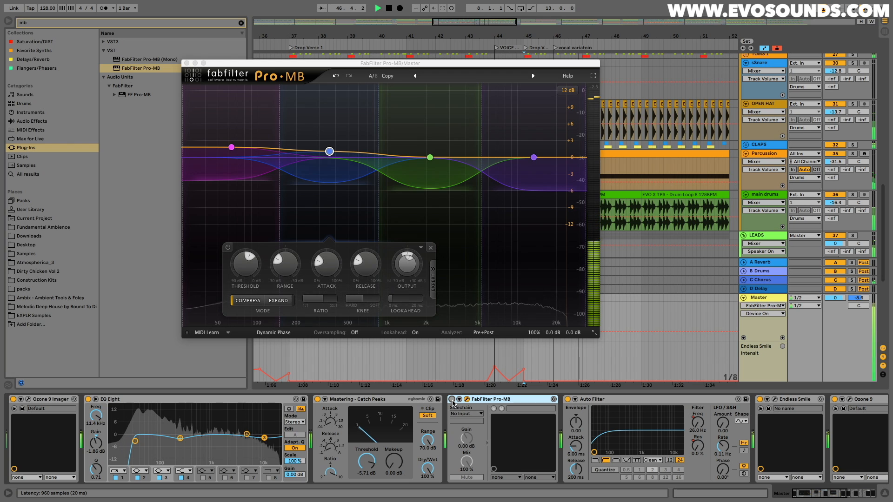
left_click(452, 400)
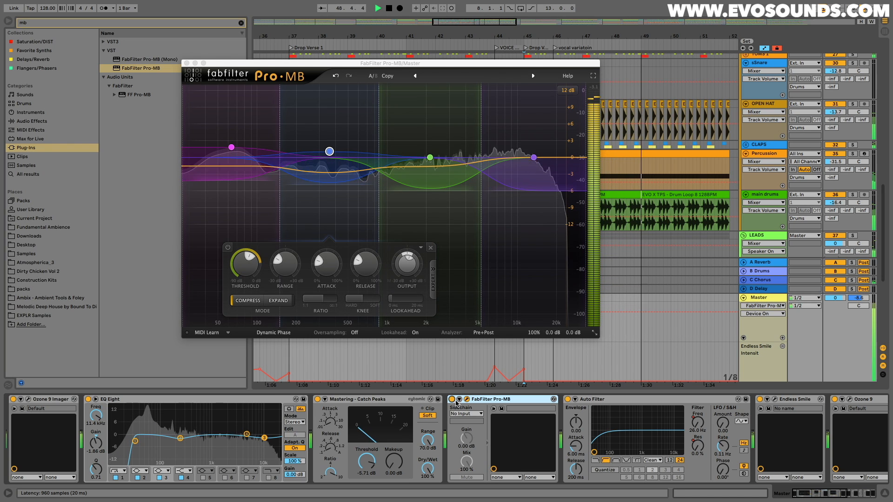
key("space")
- Open the Voxengo SPAN analyzer on the master channel and place its window beside Pro-MB
scroll(835, 410, "right", 10)
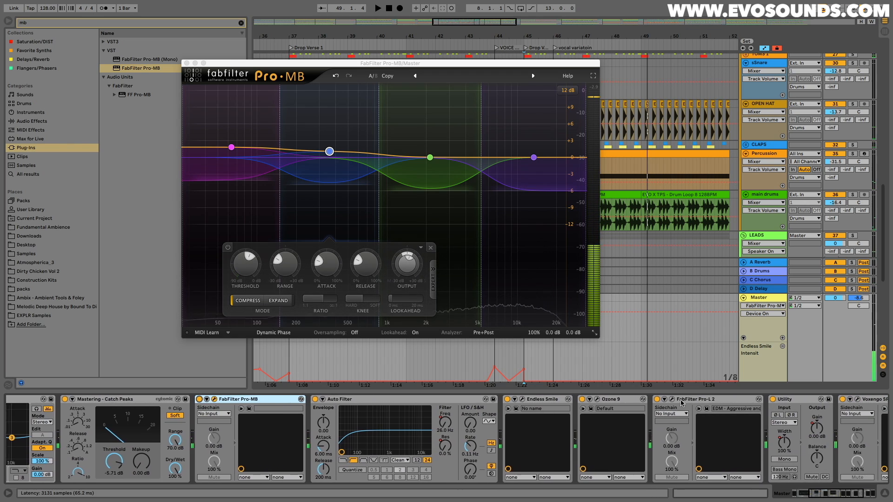
left_click(726, 400)
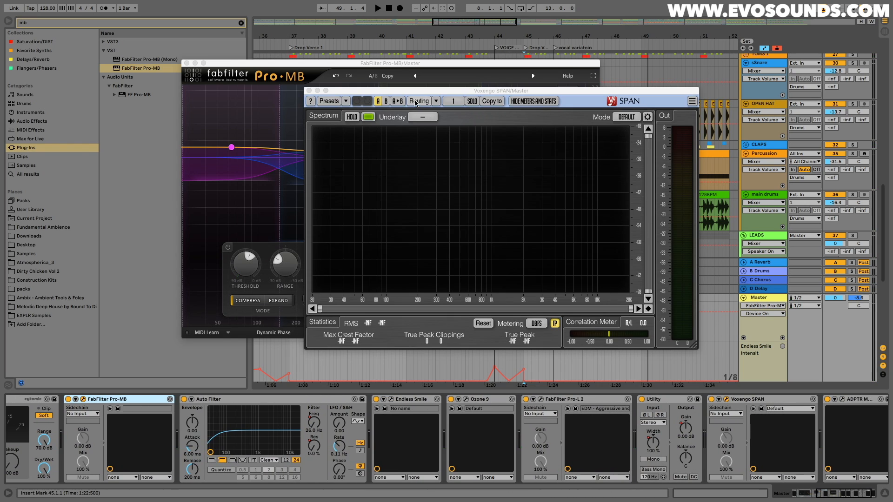
left_click_drag(401, 90, 638, 91)
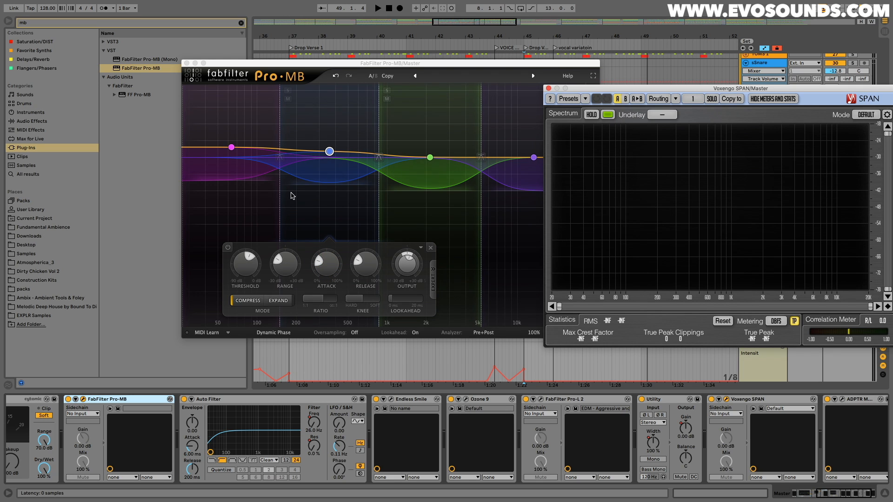
- Play the drop from bar 45 and compare its SPAN spectrum with Pro-MB bypassed and active
key("space")
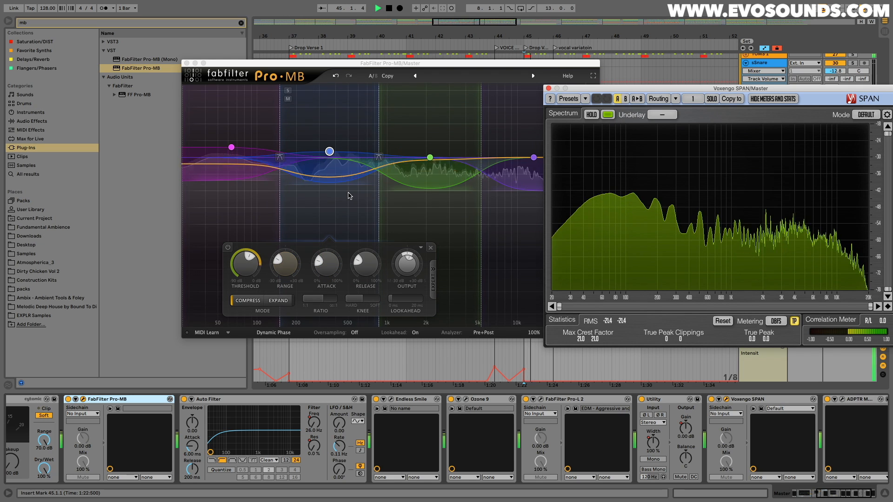
left_click(68, 400)
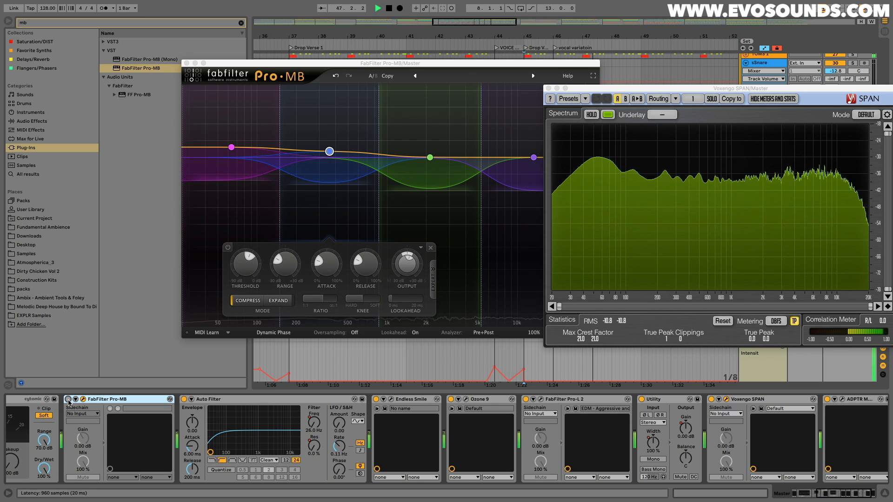
left_click(69, 399)
- Solo band 3 and set band 2's threshold to -20.62 dB while playing the drop from bar 45
left_click(329, 151)
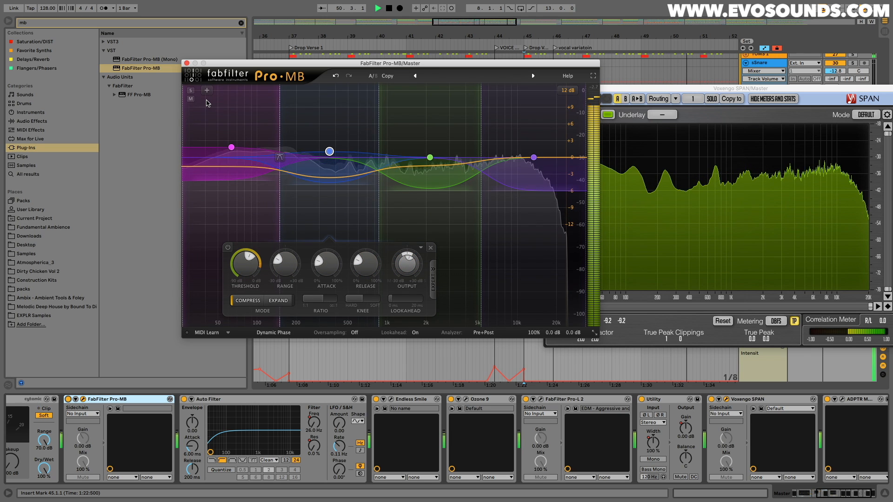
left_click(386, 91)
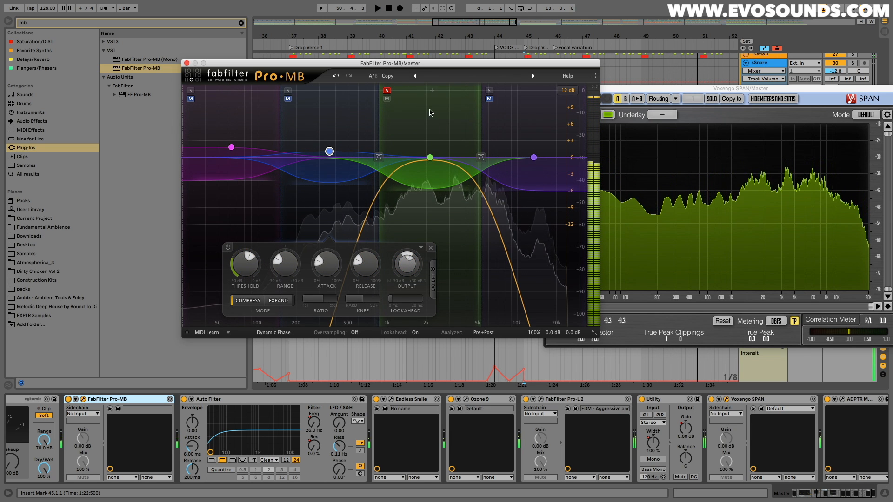
key("space")
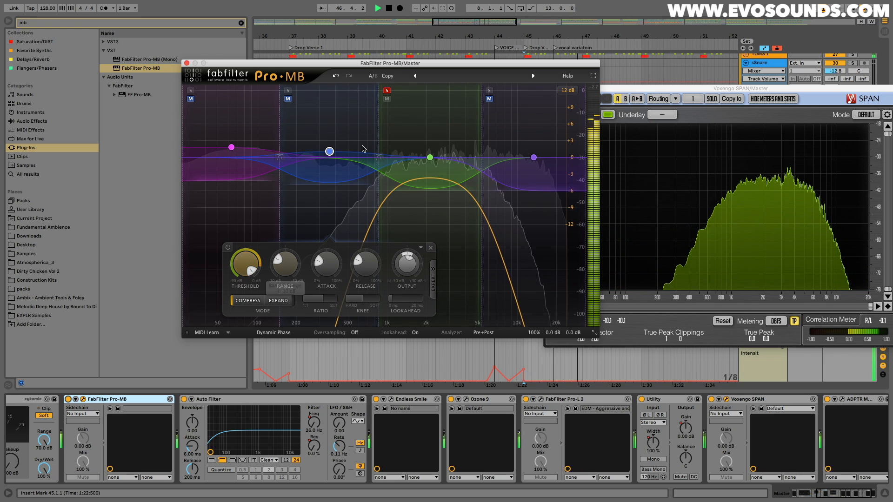
left_click(400, 113)
left_click(312, 137)
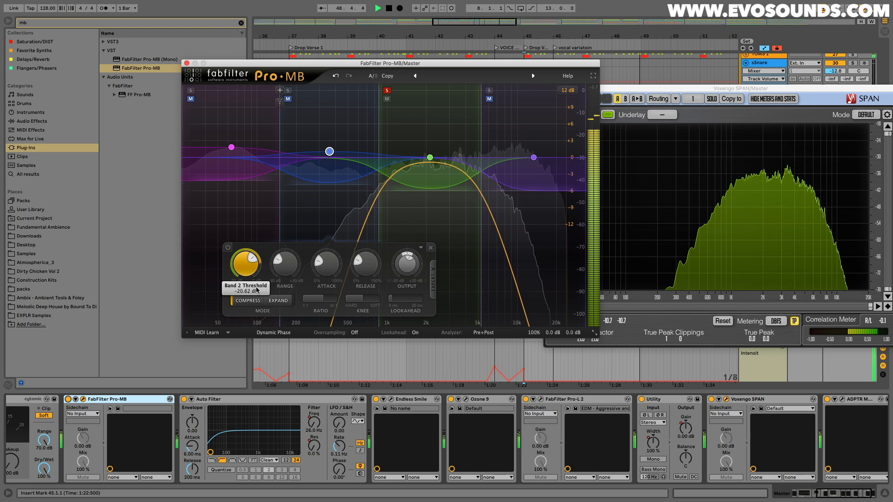
- Set band 3's threshold to -21.47 dB and raise its attack above 7.7% while listening to the soloed band
left_click(400, 112)
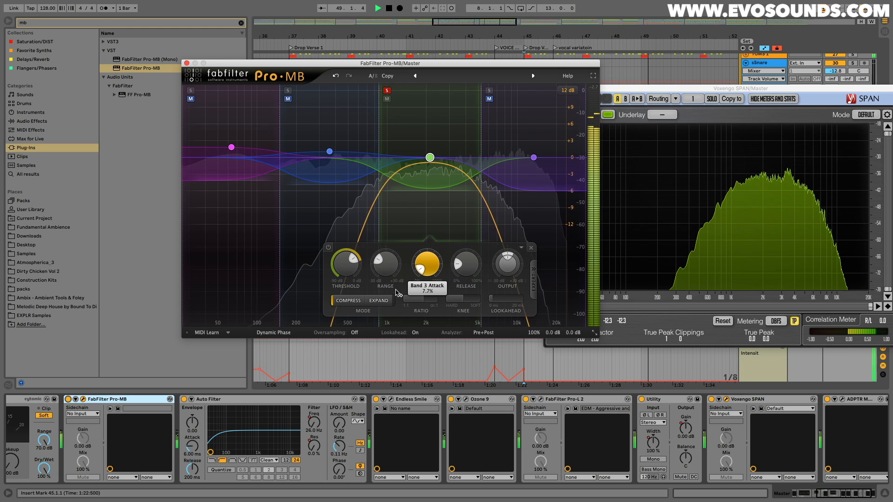
left_click_drag(397, 293, 417, 256)
key("space")
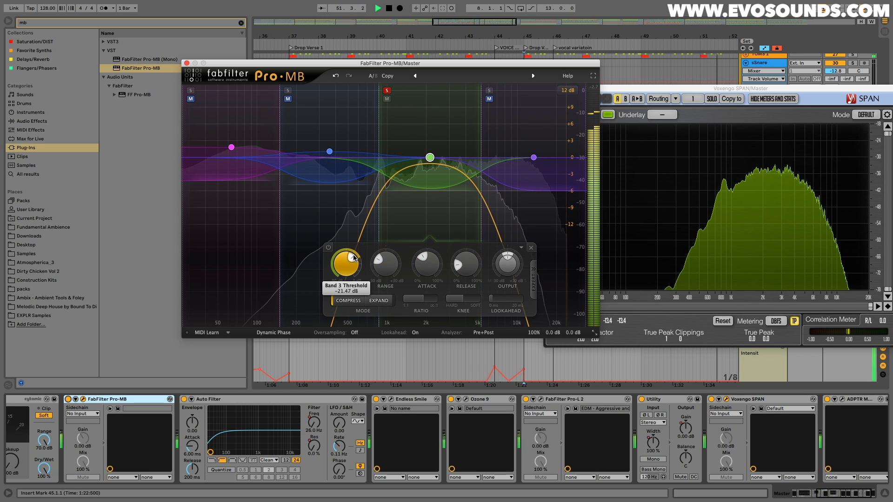
- Raise band 3's output level to +1.73 dB and play the soloed band from bar 45
key("space")
left_click_drag(508, 261, 511, 260)
key("space")
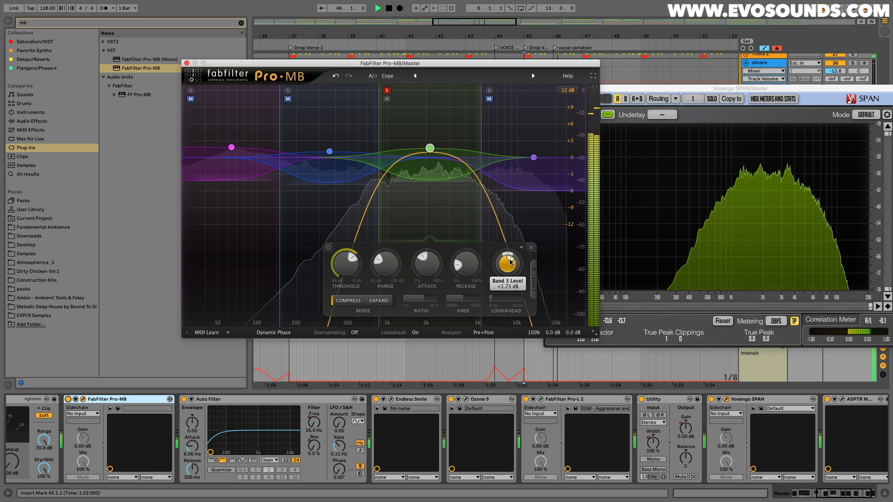
- Compare soloed band 3 with and without its compression, then unsolo it to hear the full mix
left_click(327, 248)
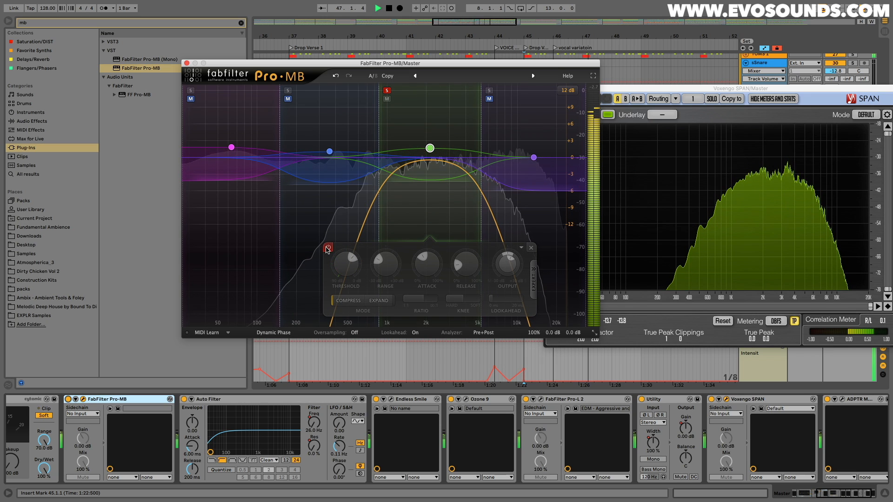
left_click(328, 248)
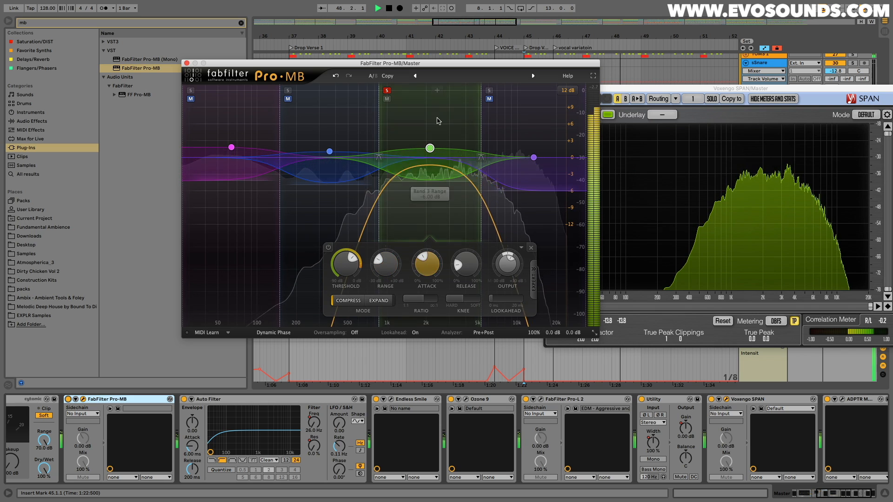
left_click(387, 91)
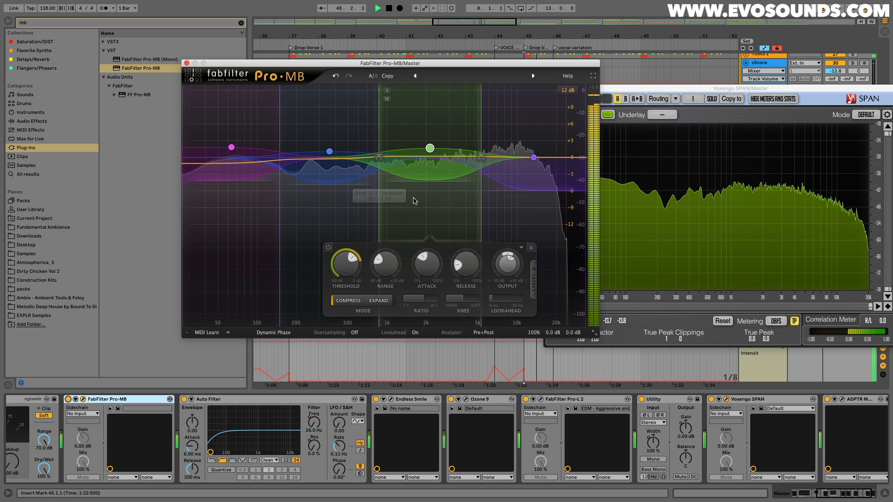
- Compare the full mix with and without band 3's compression, and with Pro-MB bypassed and active
scroll(502, 410, "left", 10)
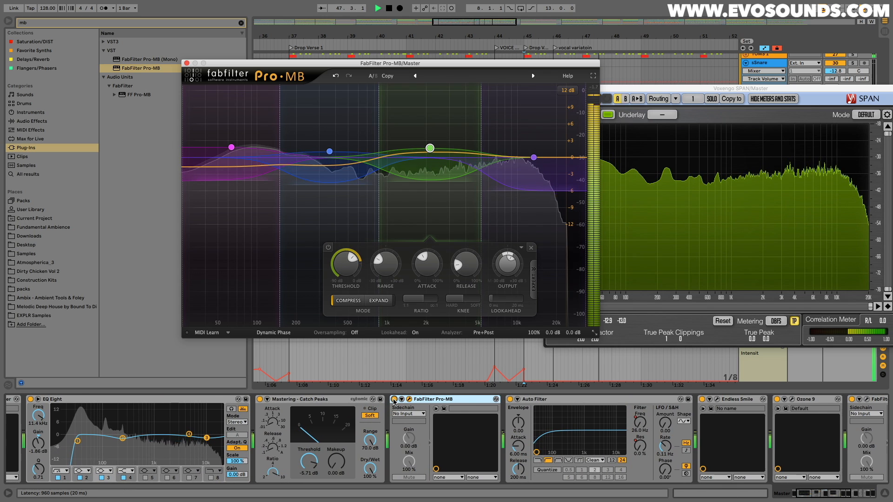
left_click(394, 400)
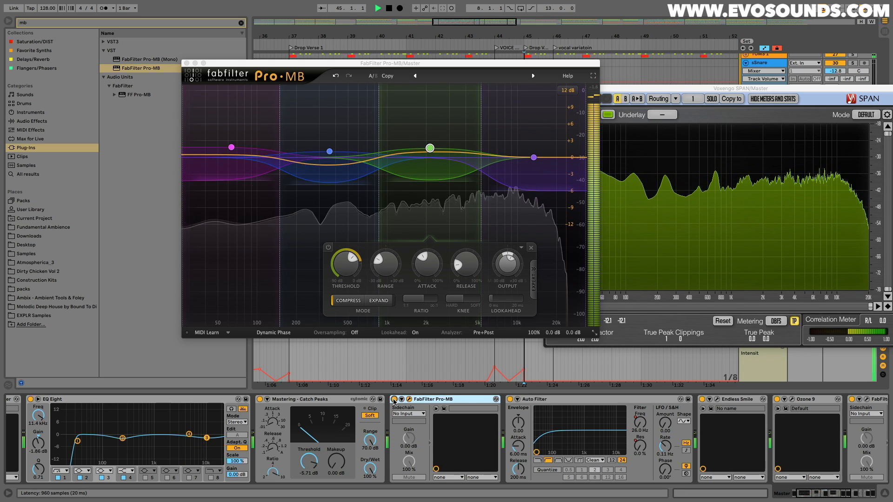
left_click(329, 248)
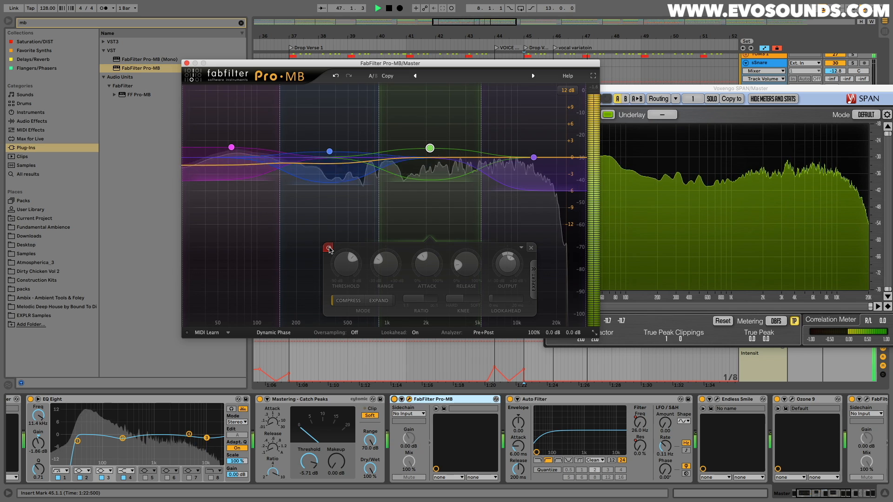
left_click(328, 248)
left_click(396, 402)
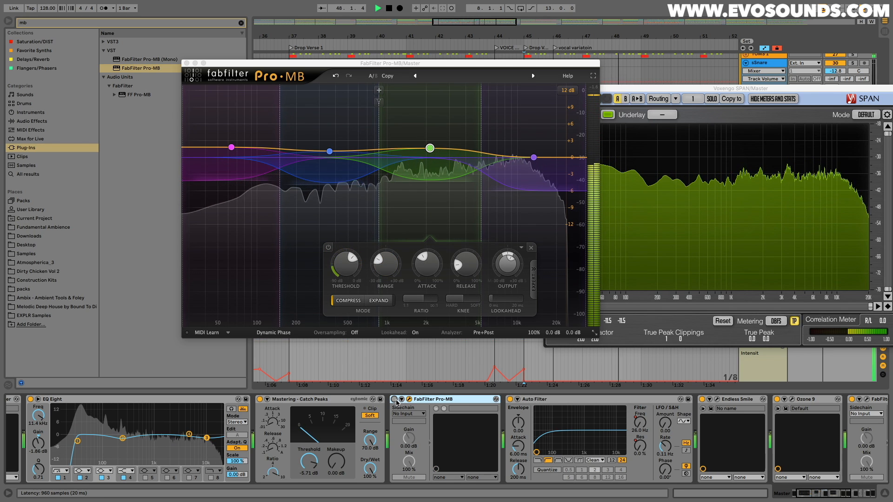
left_click(396, 402)
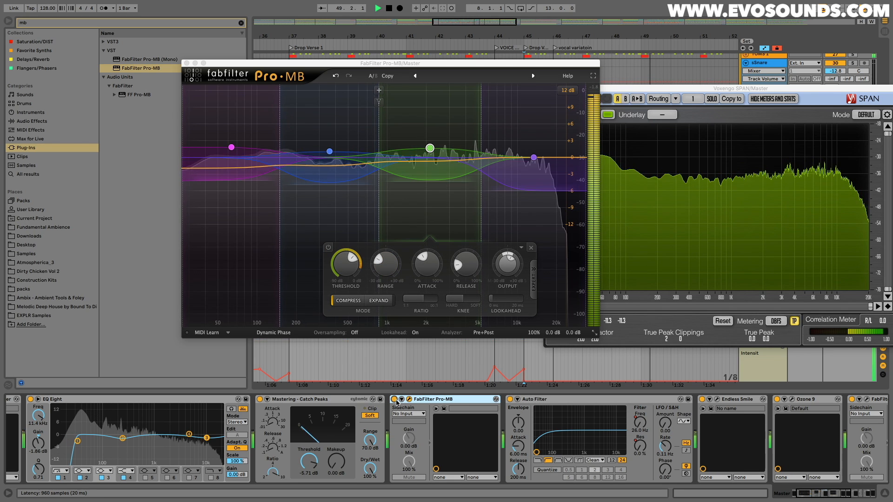
- Solo band 4, set its threshold to -26.04 dB and raise its attack slightly, checking it against the bypassed band
left_click(489, 90)
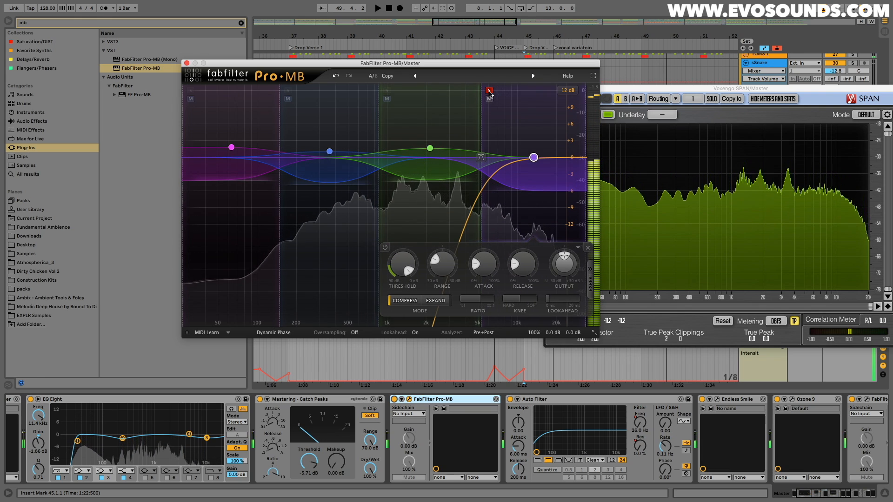
left_click_drag(407, 267, 402, 317)
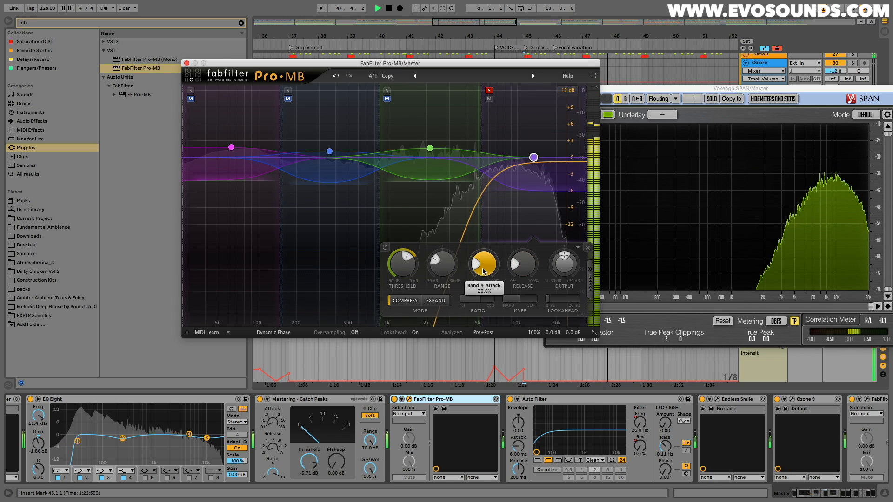
left_click_drag(479, 271, 479, 265)
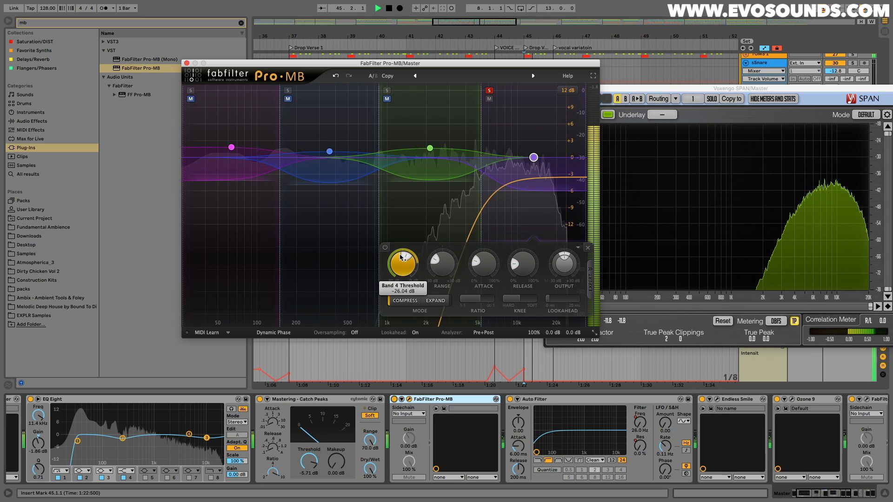
left_click(386, 249)
left_click(385, 248)
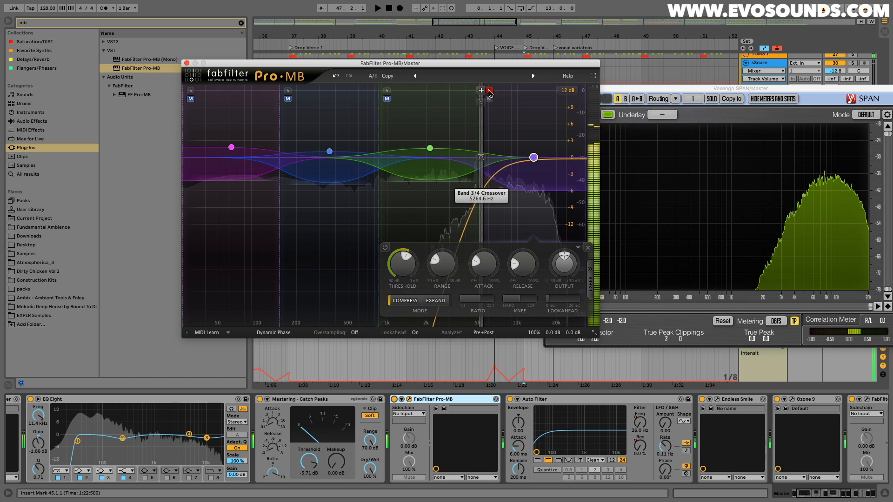
- Unsolo band 4 and set its output level to +2.50 dB, checking it against a temporarily soloed band 3
left_click(489, 92)
key("space")
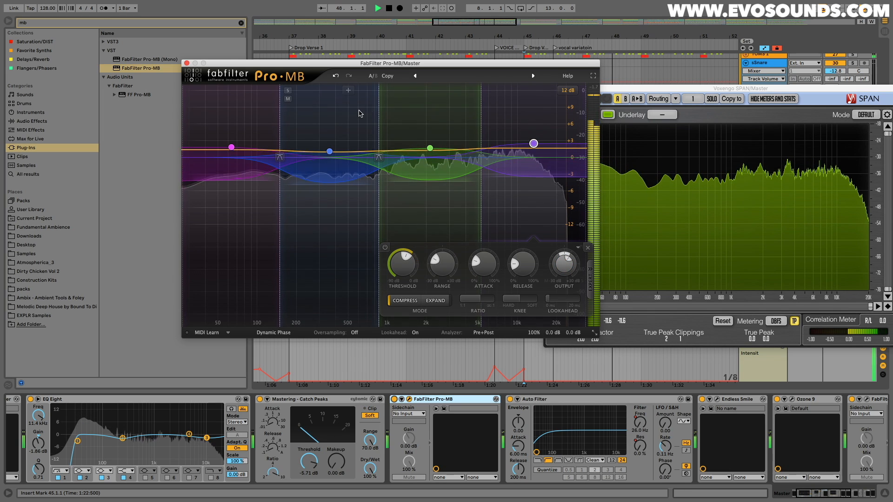
left_click(386, 90)
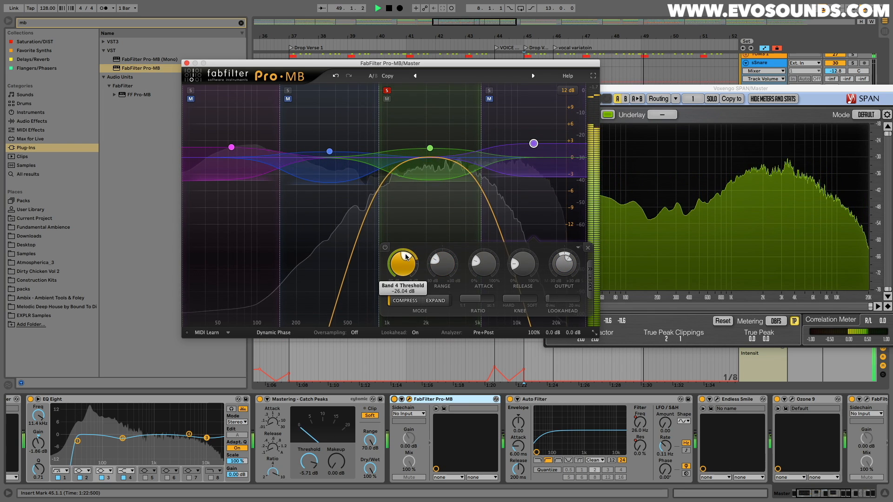
scroll(569, 261, "up", 10)
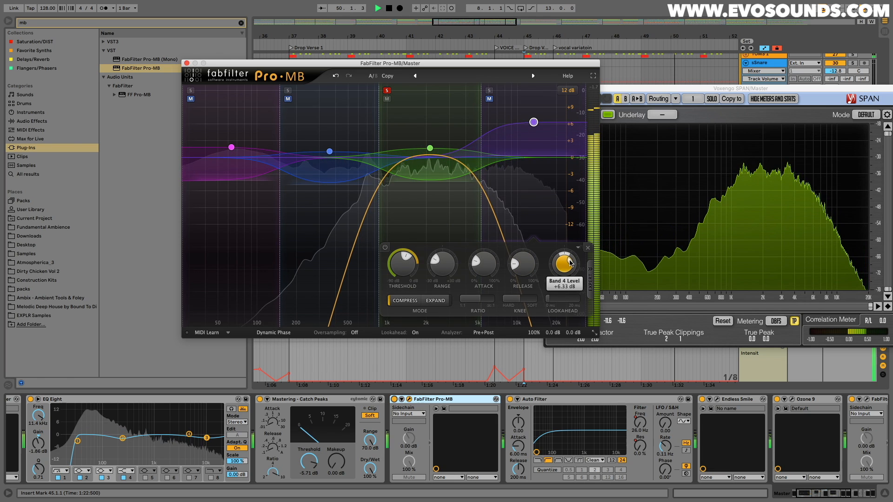
left_click_drag(533, 120, 527, 137)
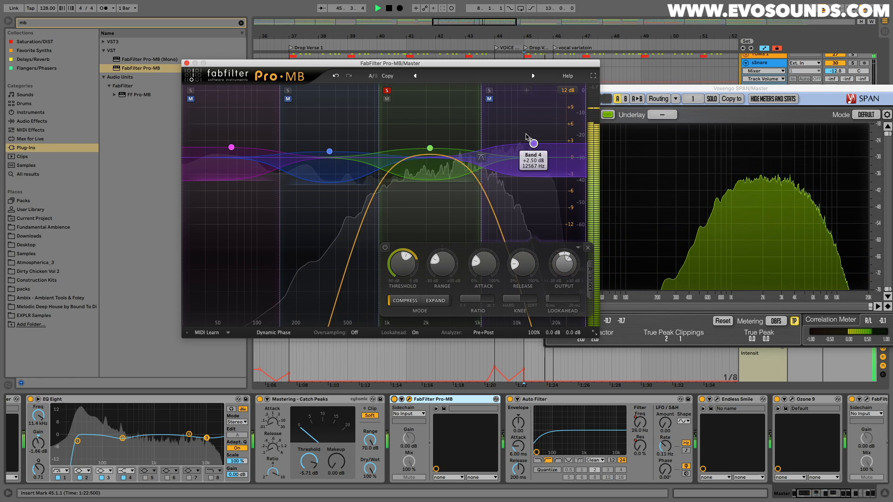
left_click(387, 91)
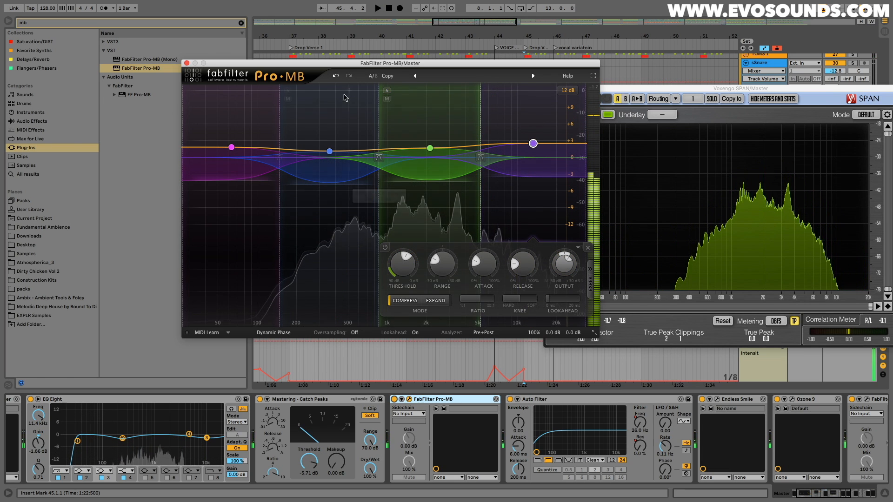
- Lower band 4's output level slightly and switch the solo from band 2 to band 3 while playing from bar 45
left_click(288, 90)
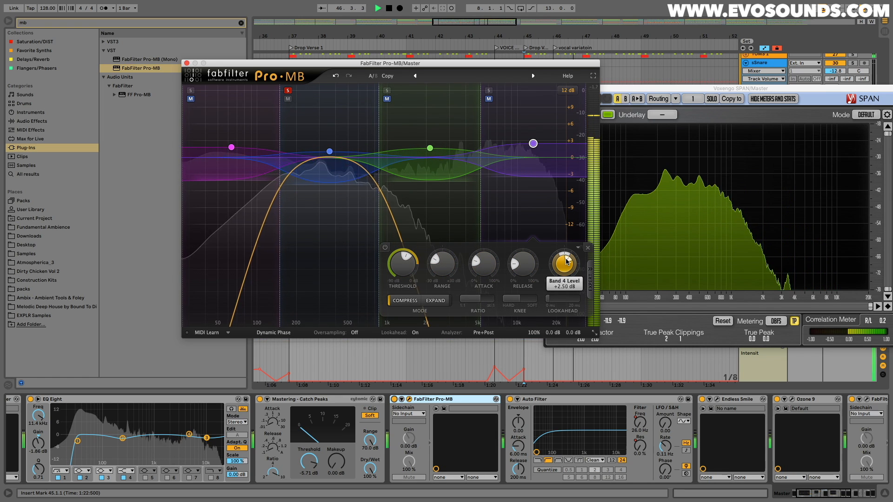
left_click(386, 92)
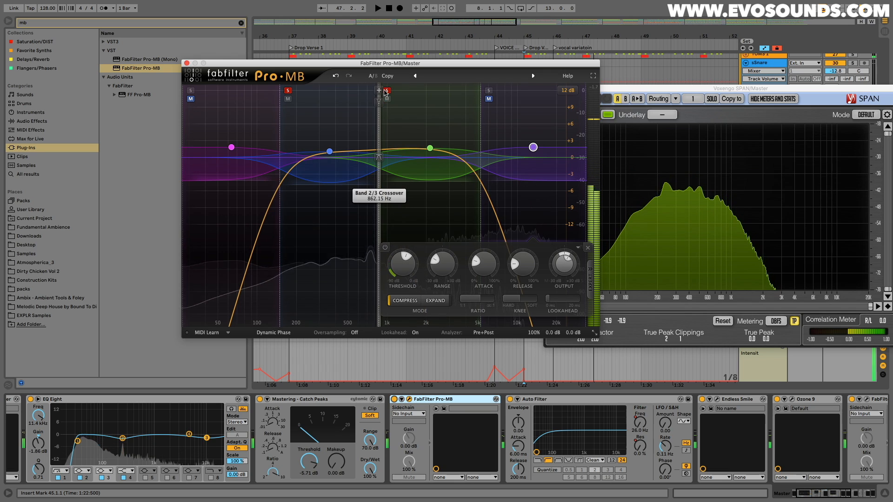
left_click(289, 90)
key("space")
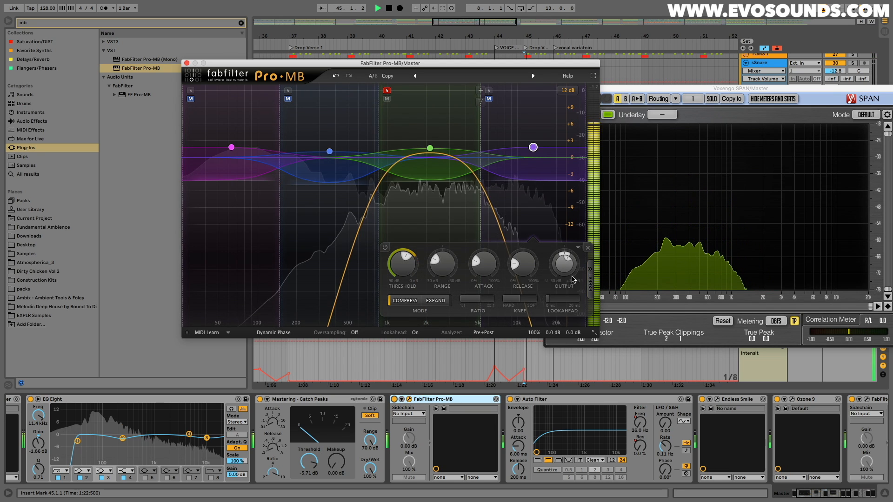
mouse_move(567, 262)
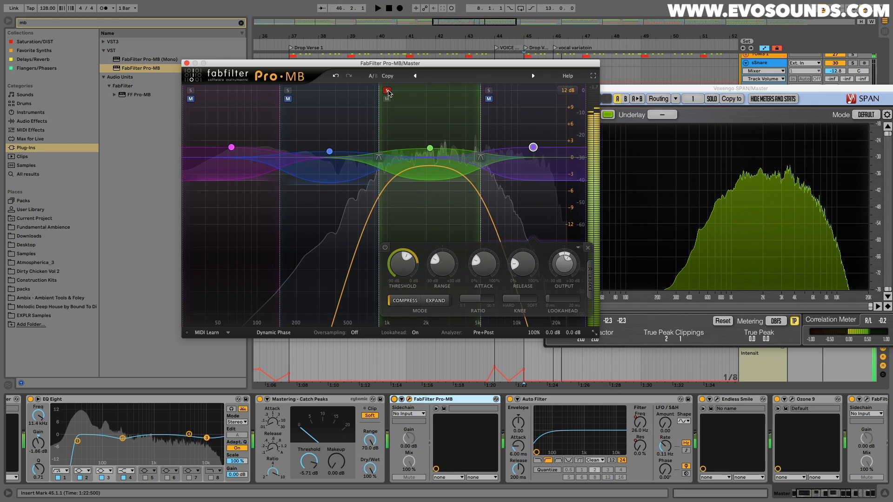
- Solo band 4, compare it with its compression bypassed, set its threshold to -19.50 dB and restart playback
left_click(488, 90)
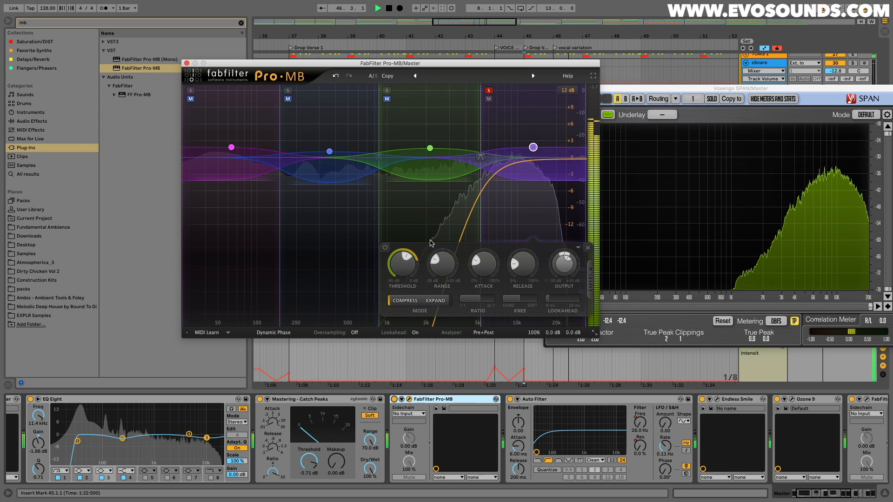
left_click(386, 249)
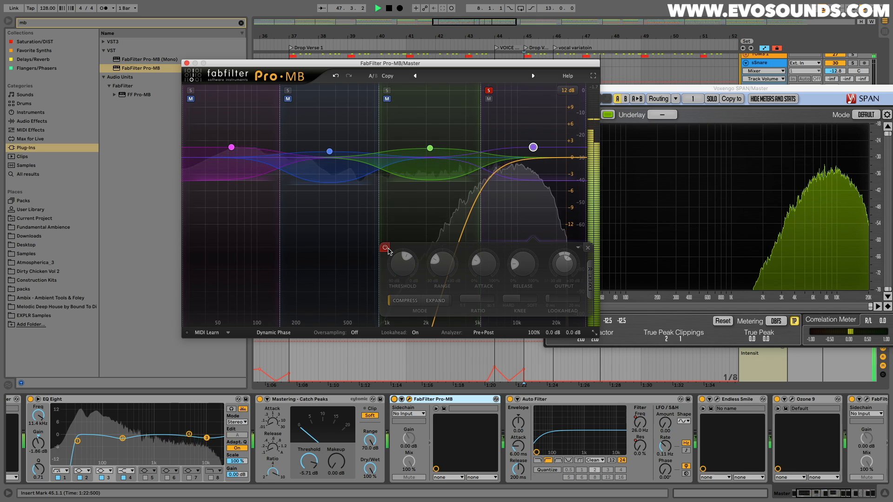
left_click(387, 248)
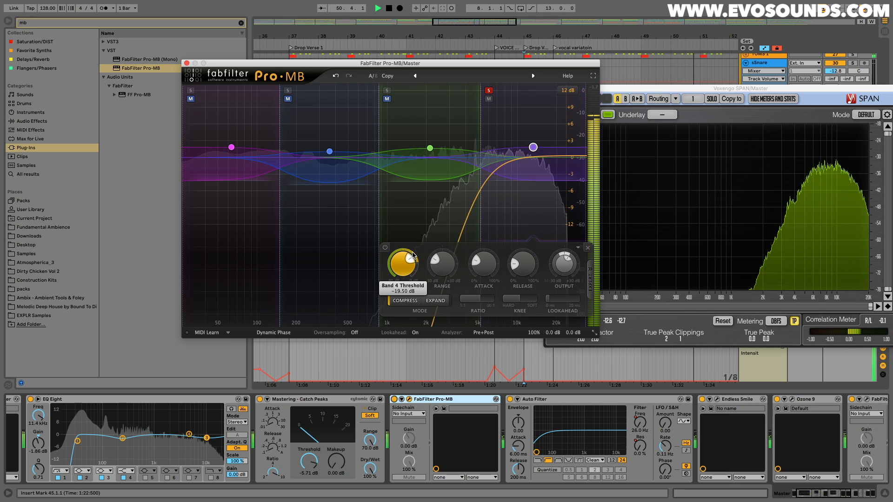
key("space")
key("space")
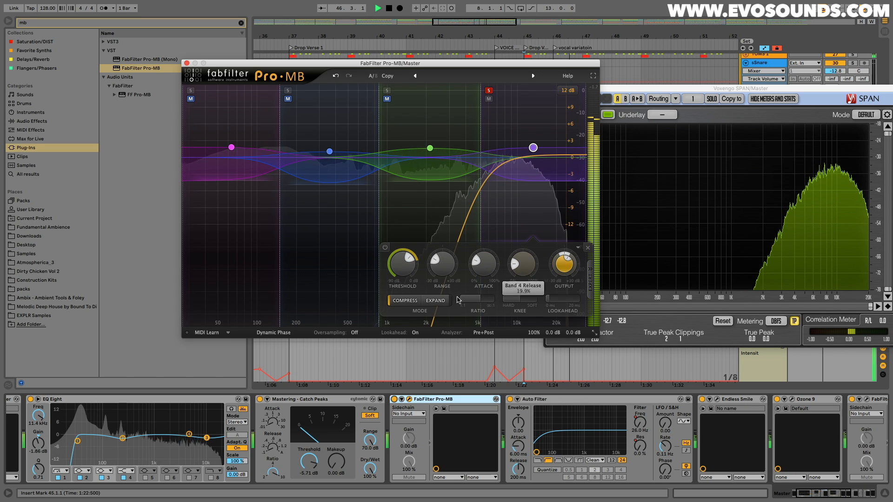
- Unsolo band 4 and deepen its compression range
left_click(489, 91)
key("space")
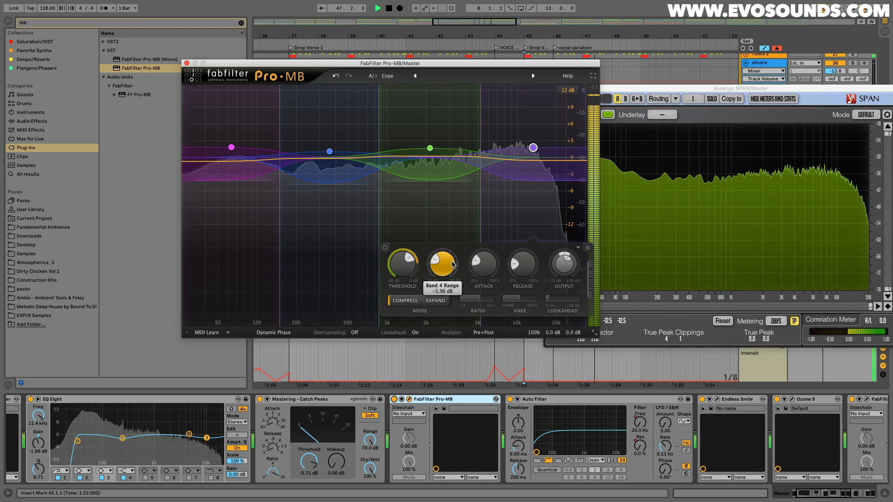
key("space")
left_click_drag(451, 265, 451, 275)
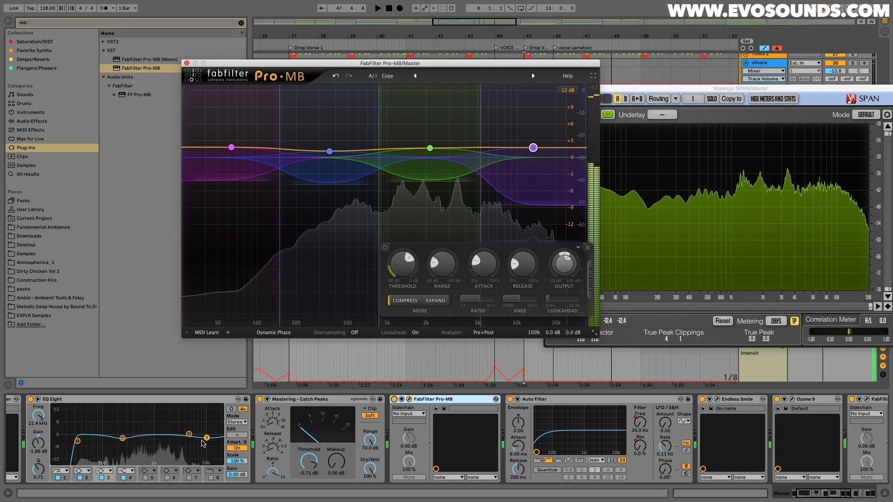
- Raise EQ Eight's high band to 2.36 dB at 10.9 kHz and compare the mix with Pro-MB bypassed and active
left_click_drag(206, 438, 206, 433)
key("space")
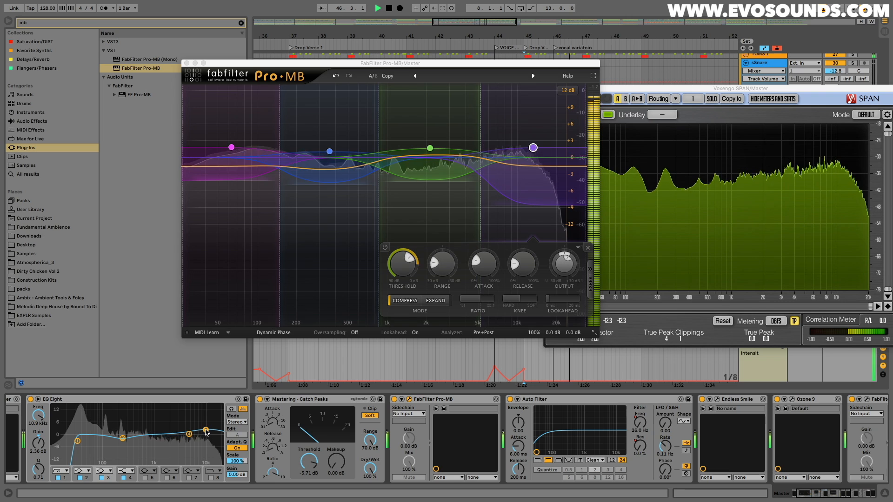
scroll(207, 433, "right", 2)
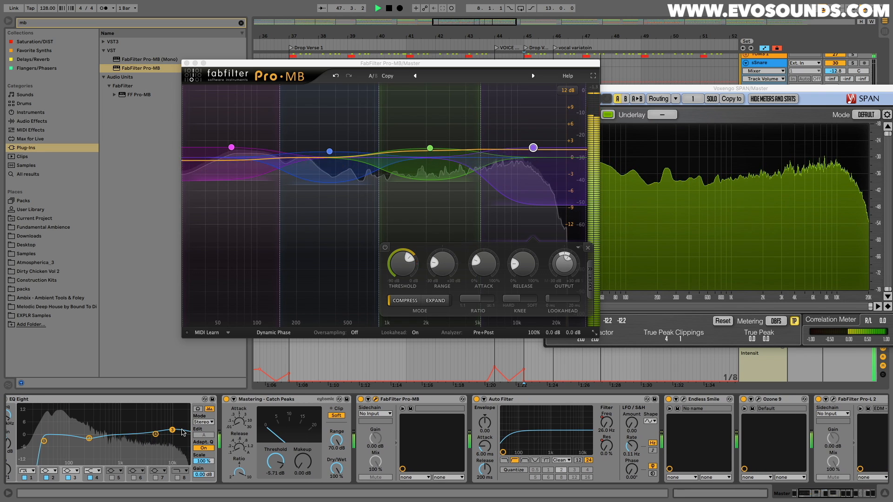
scroll(106, 398, "left", 4)
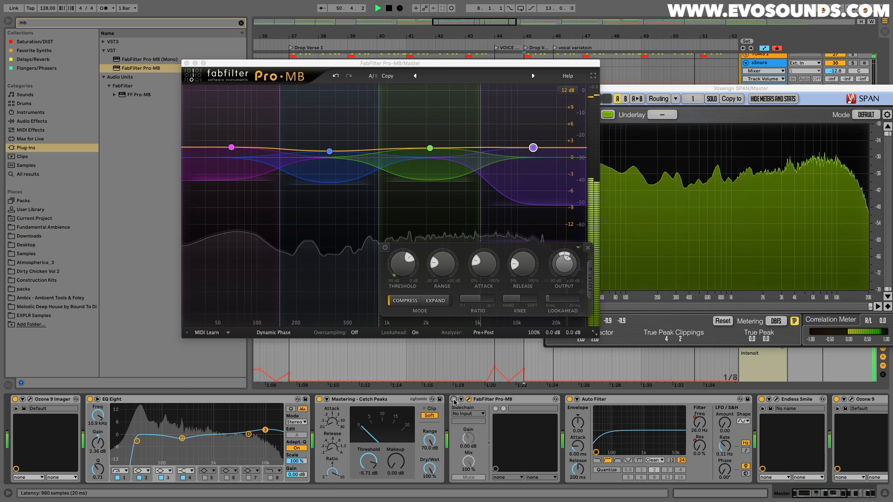
left_click(453, 399)
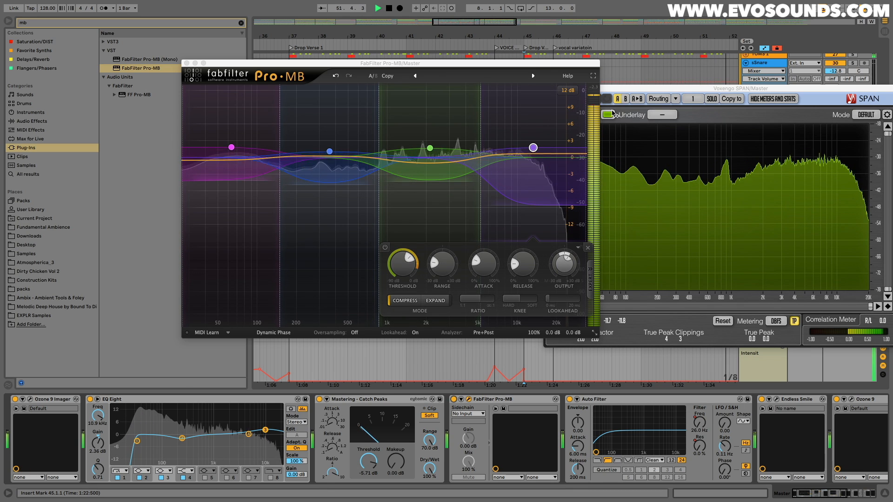
- Stop playback, close the Voxengo SPAN window and move the Pro-MB window down to uncover the arrangement
key("space")
left_click(613, 88)
left_click(549, 88)
left_click(542, 66)
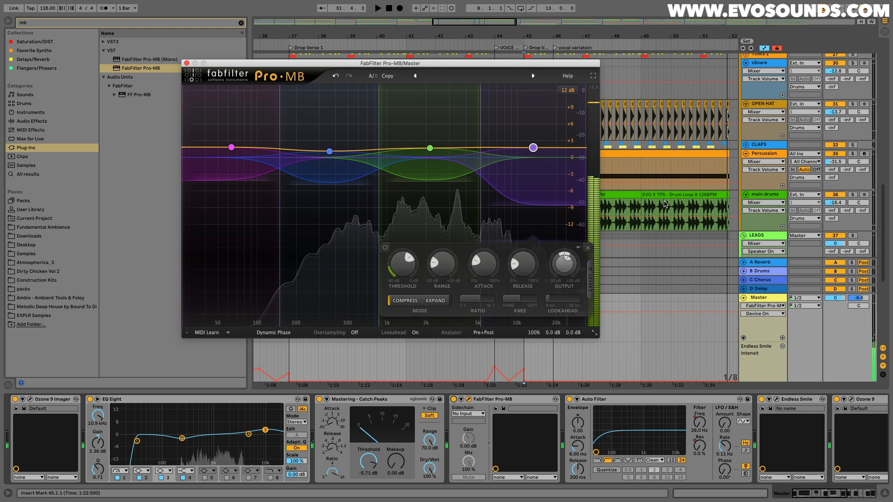
left_click_drag(464, 64, 634, 270)
- Play the arrangement from bar 42, then restart playback from 35.4.3, just ahead of Drop Verse 1
left_click(447, 156)
key("space")
scroll(452, 146, "down", 2)
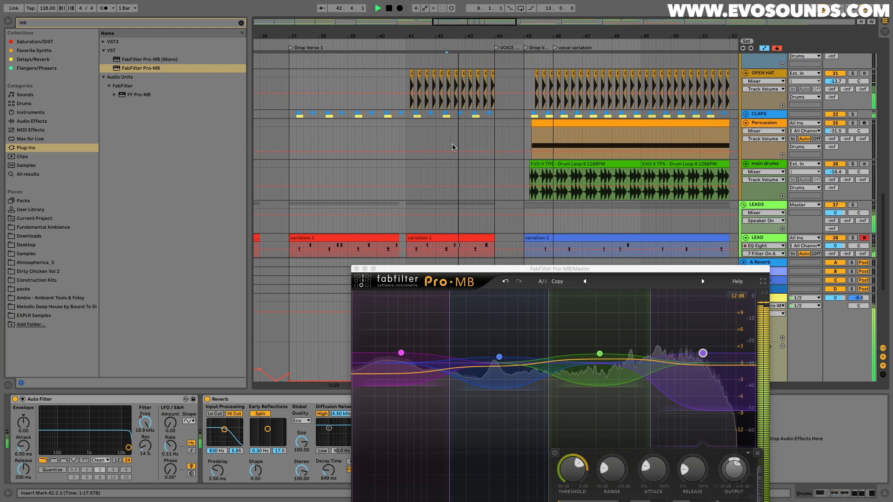
scroll(439, 143, "left", 5)
left_click(426, 116)
key("space")
key("space")
scroll(428, 116, "up", 1)
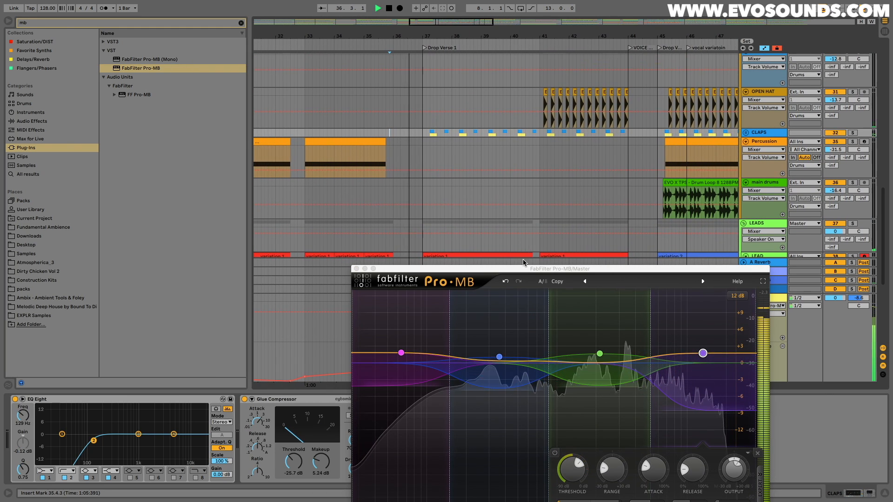
- Move the Pro-MB window aside, show the Master track's devices and reopen the Voxengo SPAN analyzer
left_click_drag(523, 269, 223, 81)
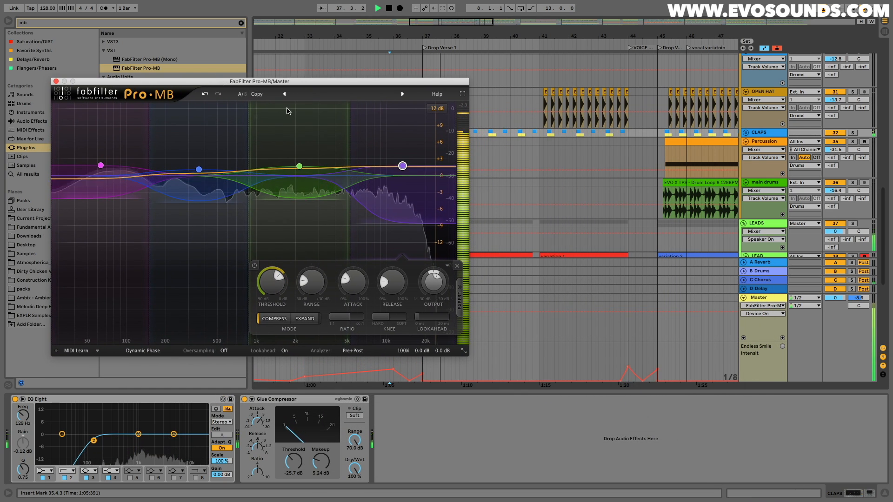
left_click(775, 298)
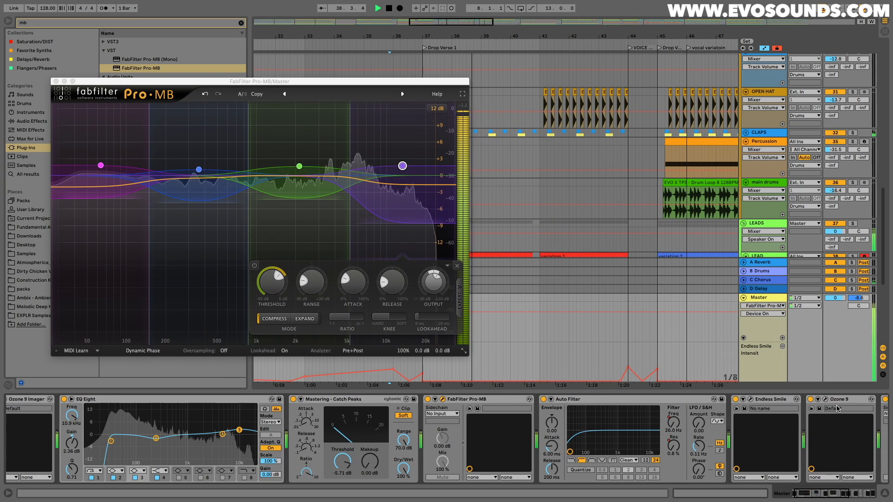
scroll(837, 408, "right", 10)
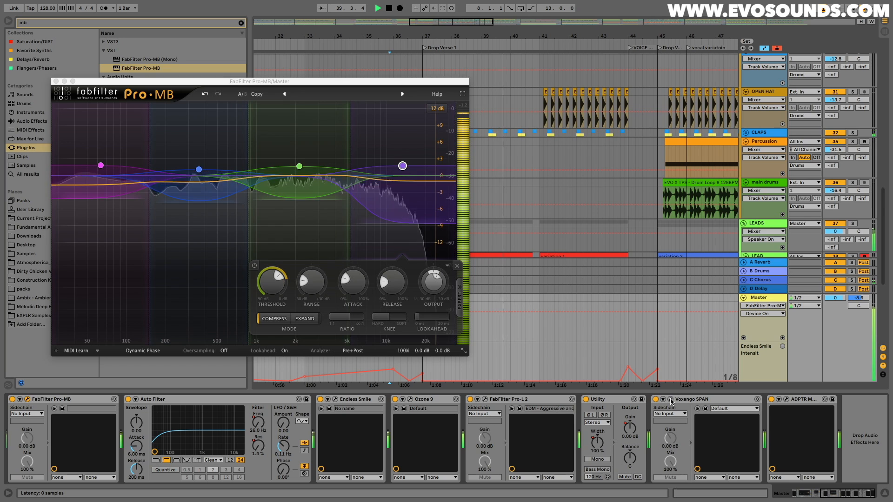
left_click(670, 400)
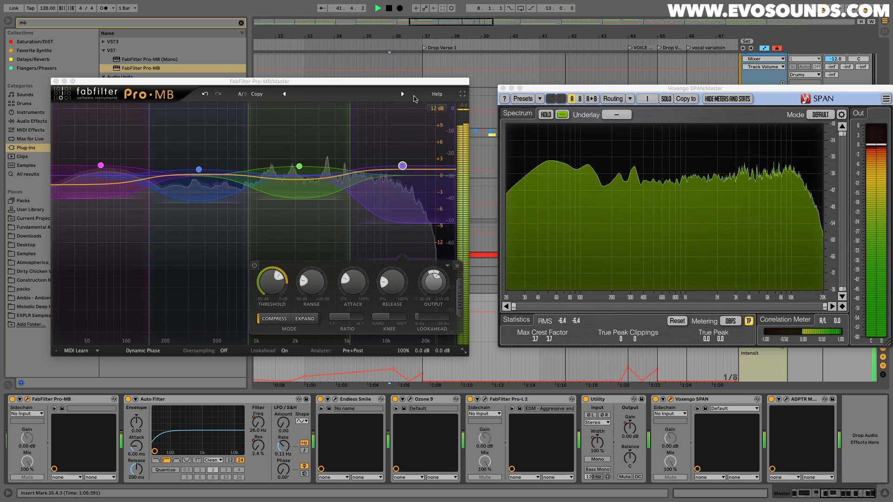
- Solo band 2 in Pro-MB, fine-tune its threshold and raise its output level slightly
left_click(157, 109)
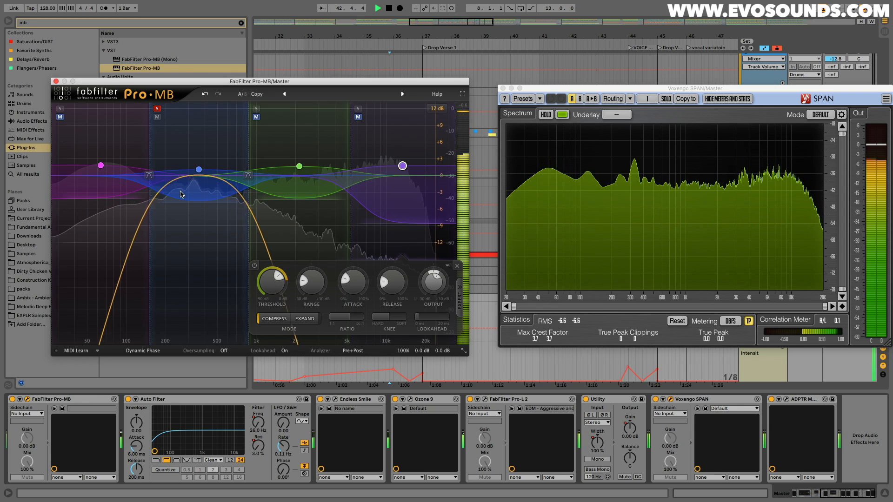
left_click(183, 189)
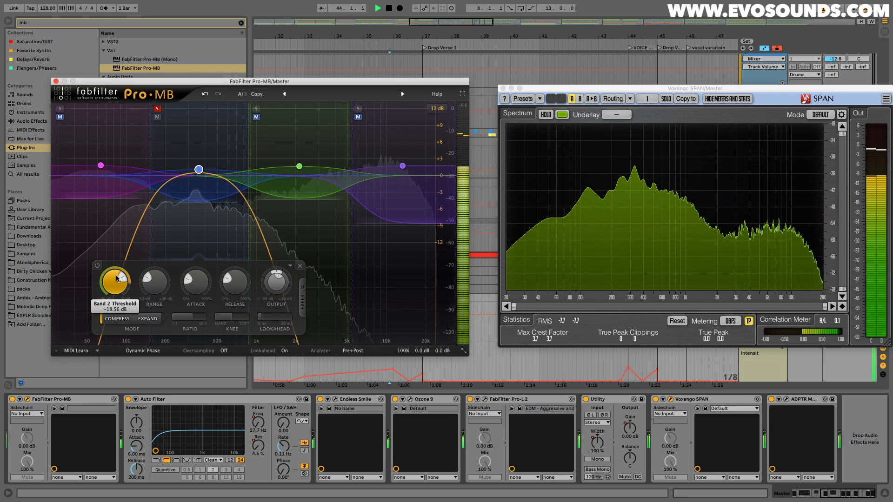
left_click_drag(122, 277, 121, 274)
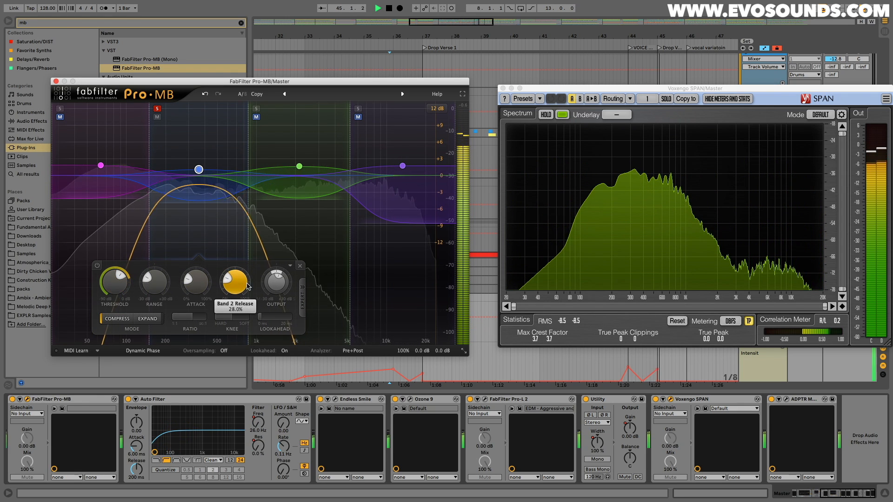
mouse_move(279, 285)
left_click_drag(278, 285, 280, 281)
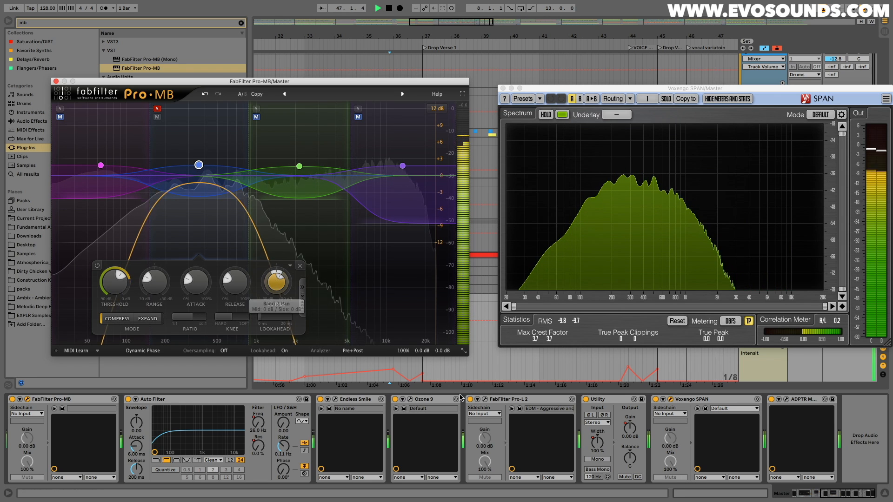
- Compare band 2 with its compression bypassed and active, then unsolo it and close Pro-MB
mouse_move(133, 277)
left_click(97, 266)
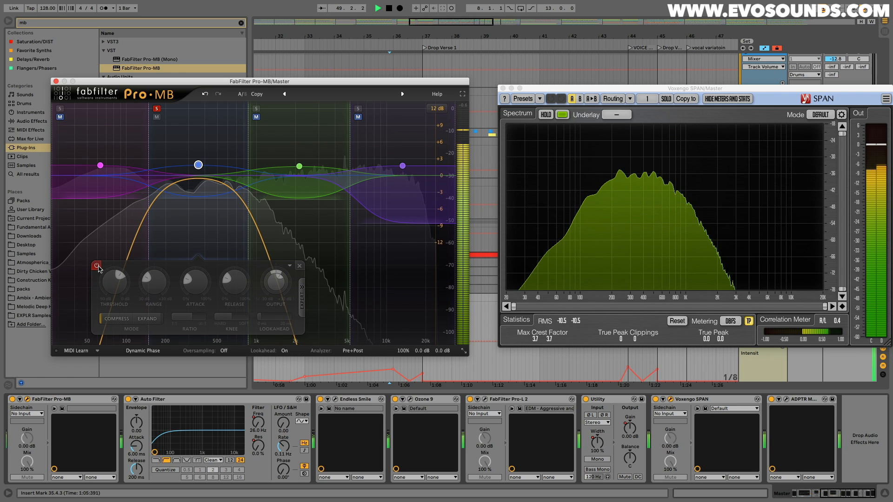
left_click(98, 266)
left_click(156, 109)
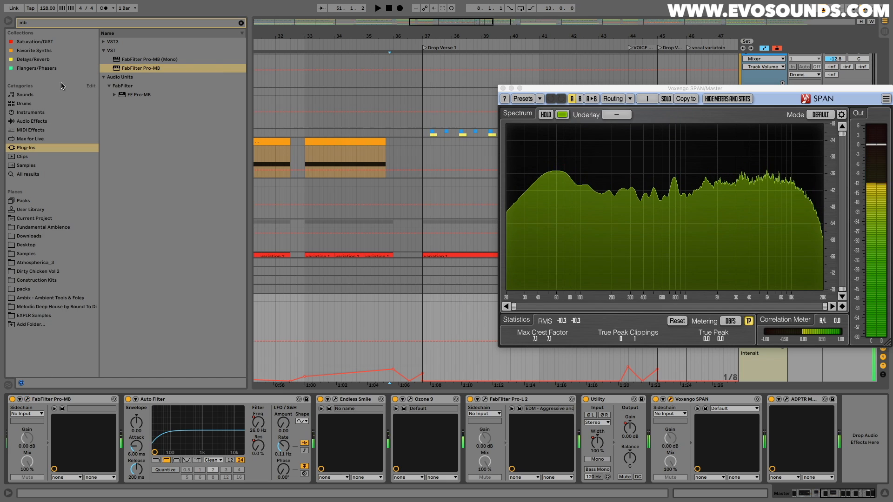
- Play the arrangement from bar 21 at Main Break Idea, close SPAN and select the Master track
left_click(363, 129)
scroll(439, 135, "left", 5)
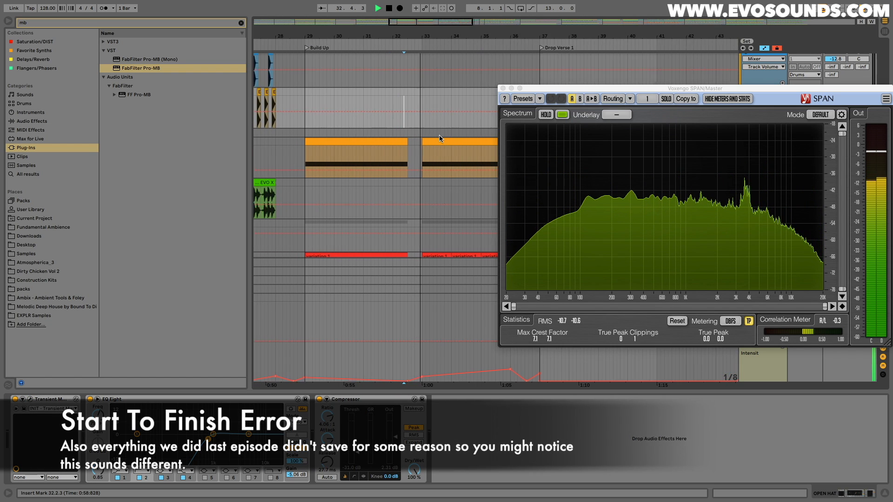
left_click(316, 123)
key("space")
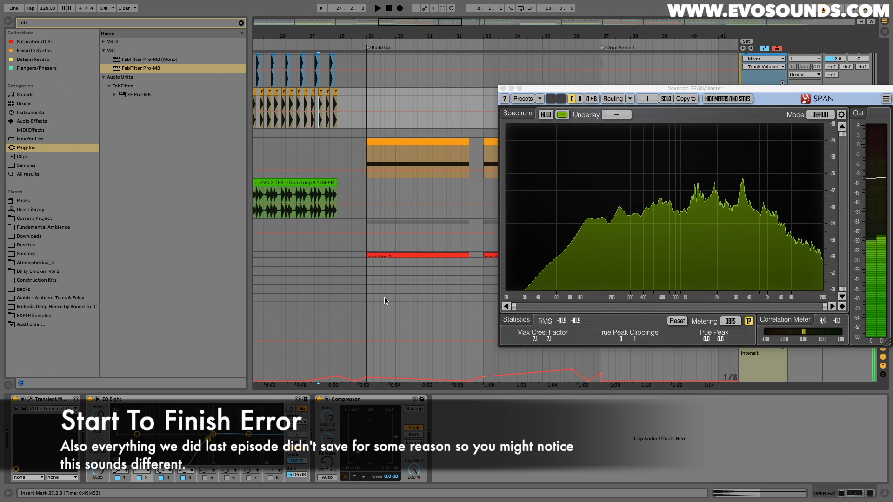
scroll(466, 120, "left", 15)
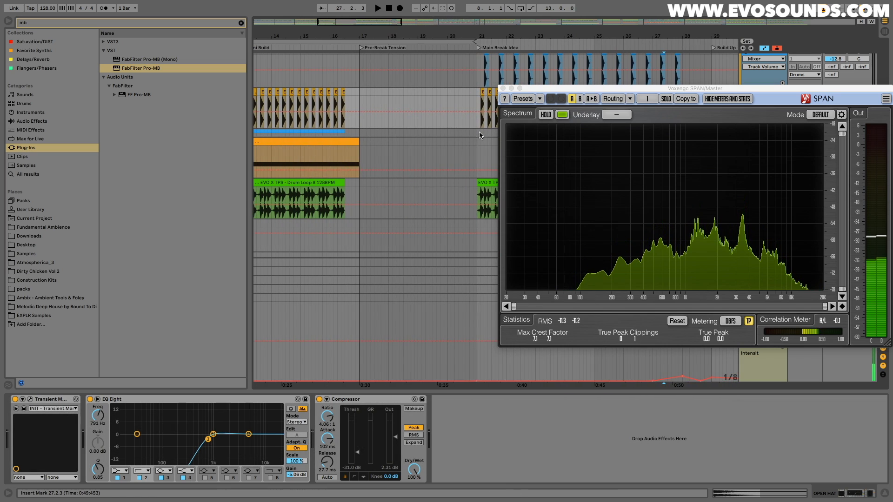
left_click(467, 120)
key("space")
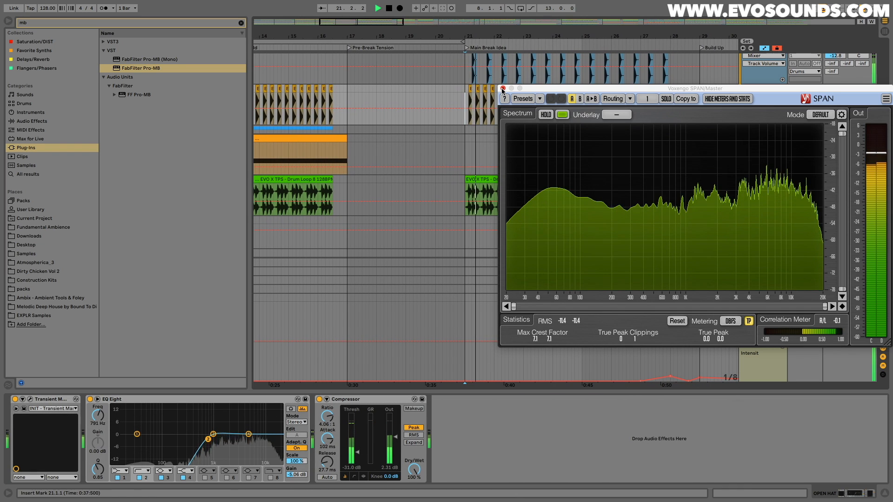
left_click(503, 89)
left_click(765, 299)
- Examine the arrangement's tracks from the leads and atmospheres up to the FX group while the break and build-up play
scroll(607, 297, "down", 5)
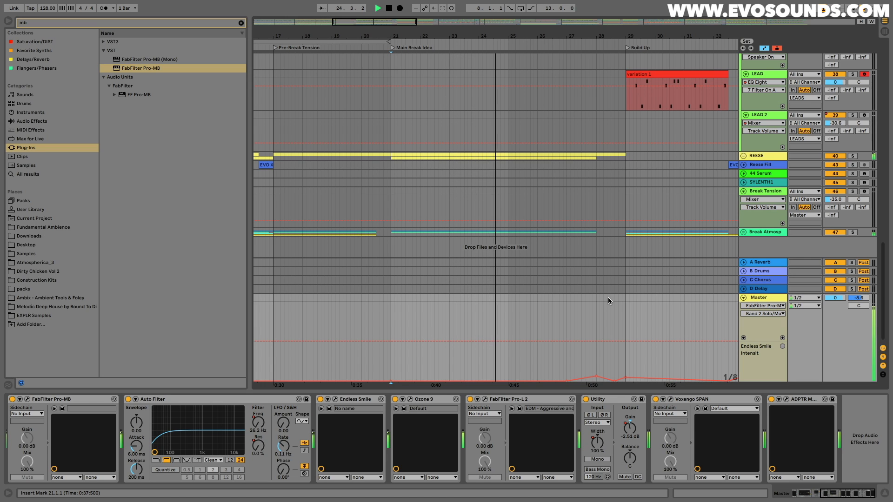
scroll(607, 298, "up", 3)
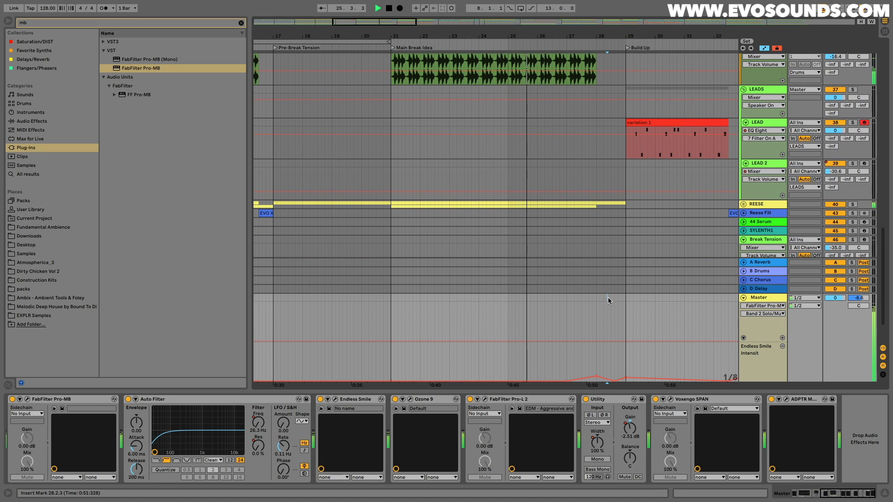
scroll(608, 297, "up", 2)
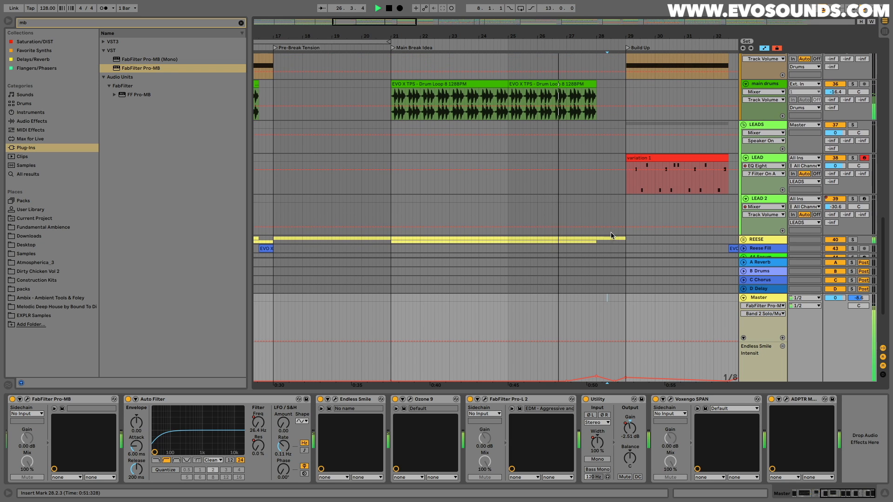
scroll(610, 233, "right", 8)
scroll(524, 176, "up", 15)
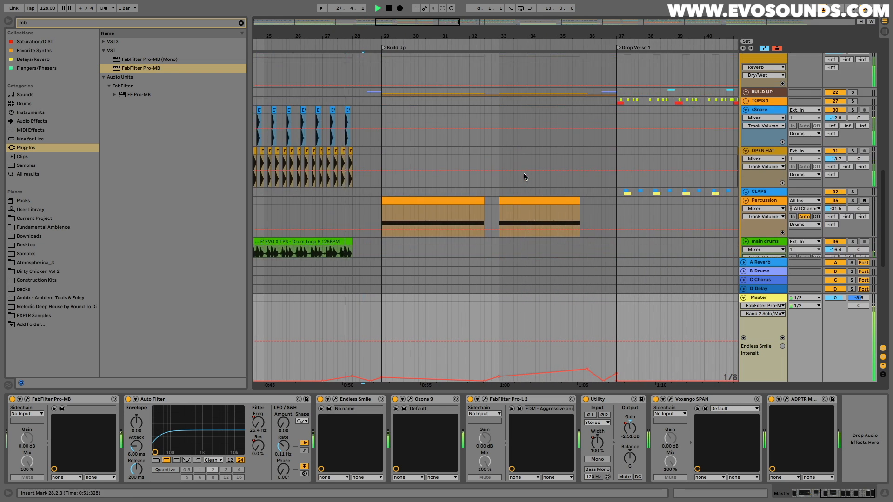
scroll(653, 183, "down", 3)
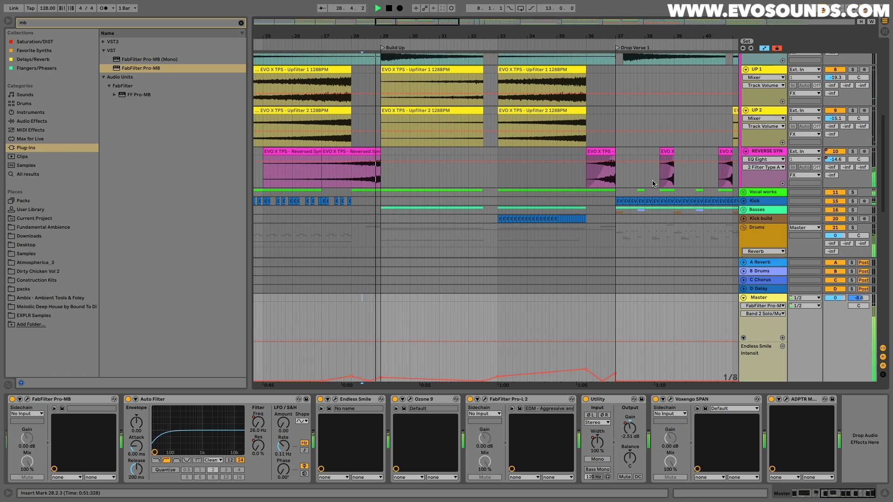
scroll(465, 160, "down", 15)
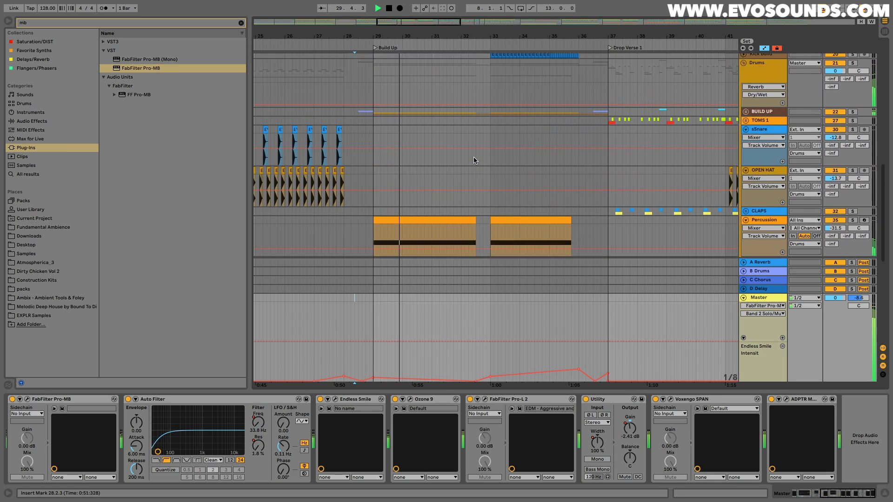
scroll(480, 158, "left", 3)
scroll(481, 159, "up", 20)
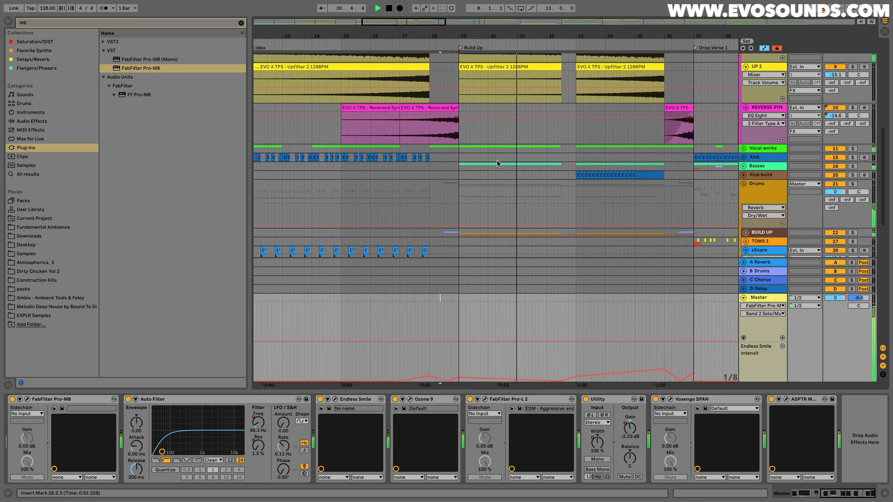
scroll(507, 166, "right", 3)
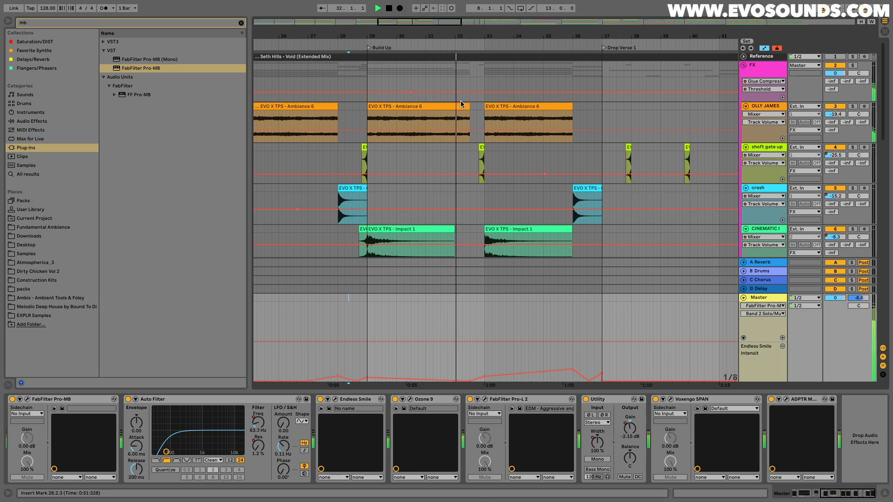
- Lower the volume of the OLLY JAMES ambience track to -21.6 dB
left_click(498, 106)
left_click_drag(836, 115, 836, 119)
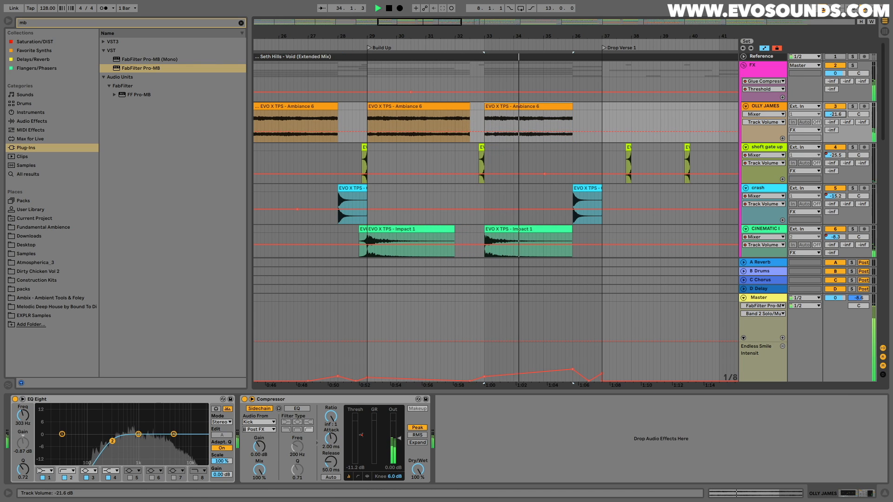
- Unfold the Vocal works group and examine the vocal track's devices and Auto Filter frequency automation while the drop plays
scroll(533, 164, "down", 15)
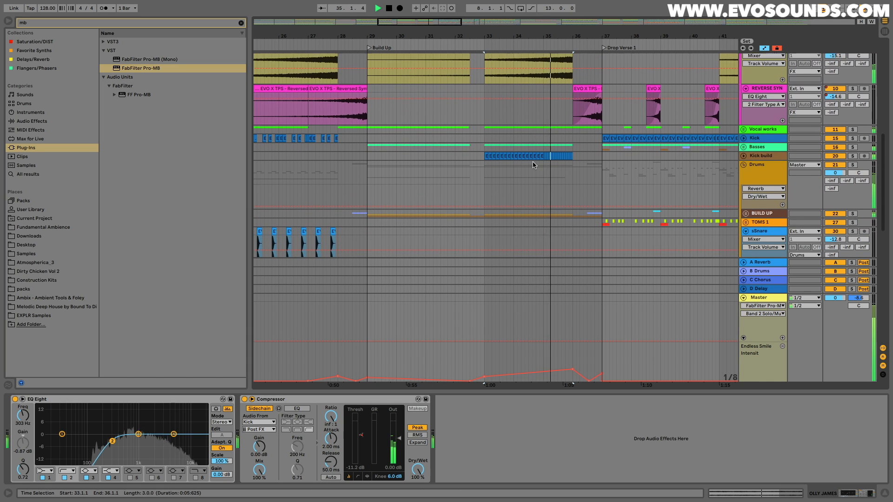
scroll(533, 164, "down", 1)
left_click(743, 127)
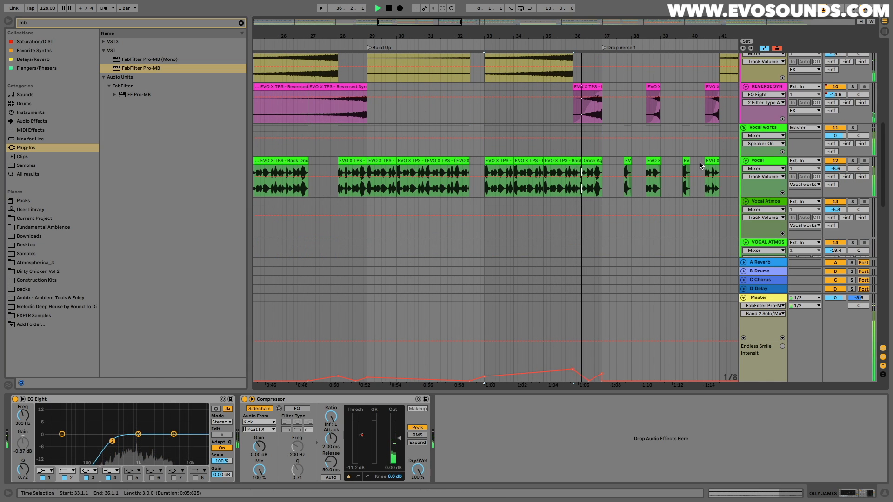
left_click(758, 161)
left_click(374, 422)
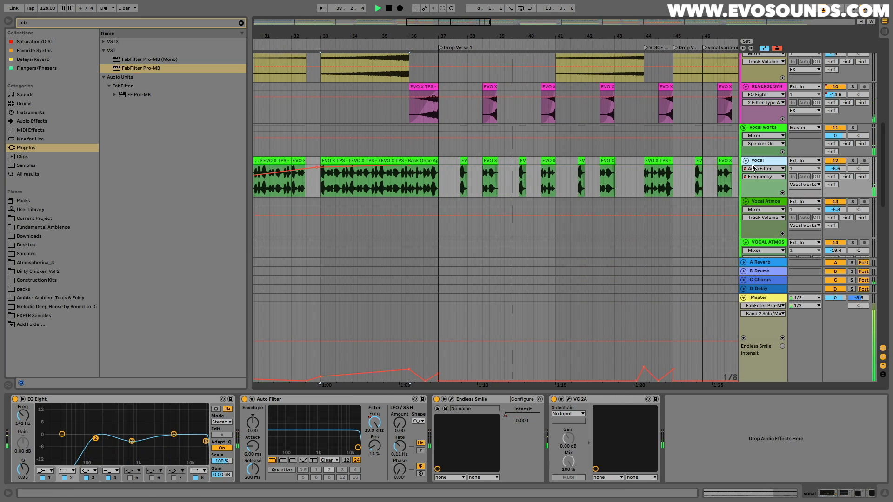
scroll(726, 164, "down", 5)
scroll(724, 167, "down", 10)
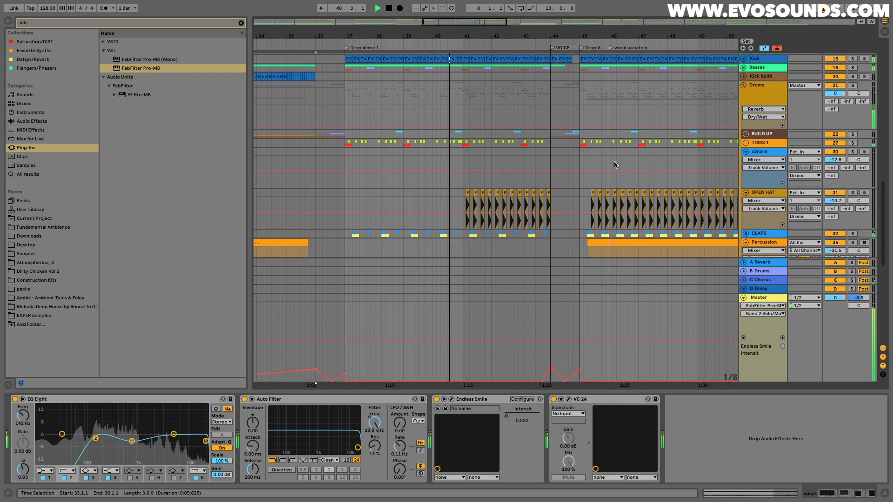
- Select the Master track, check the drop's spectrum in SPAN, close it and stop playback
left_click(744, 339)
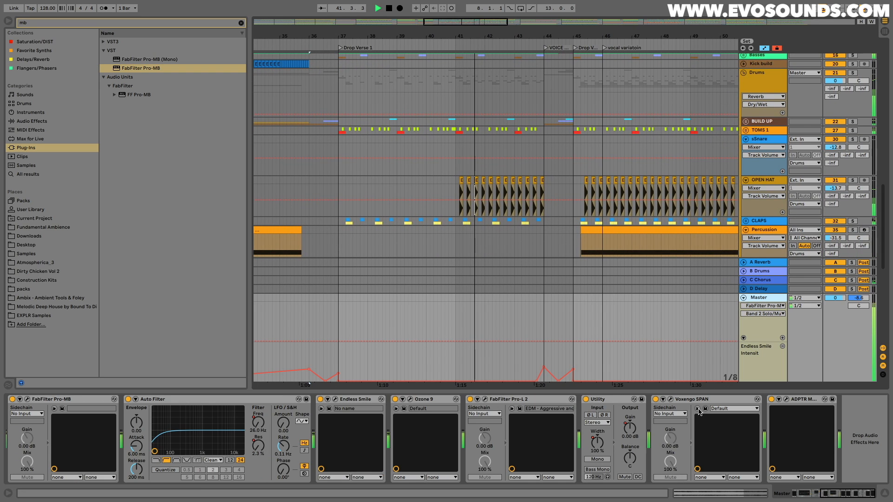
left_click(671, 400)
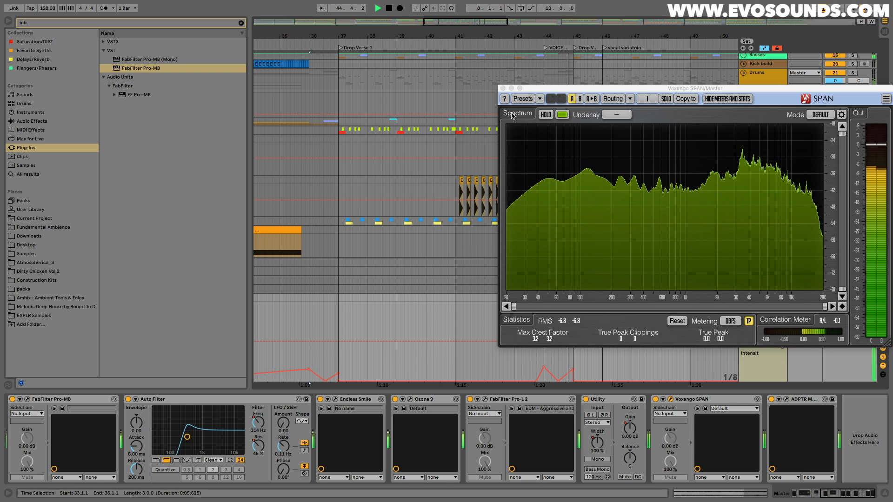
left_click(503, 88)
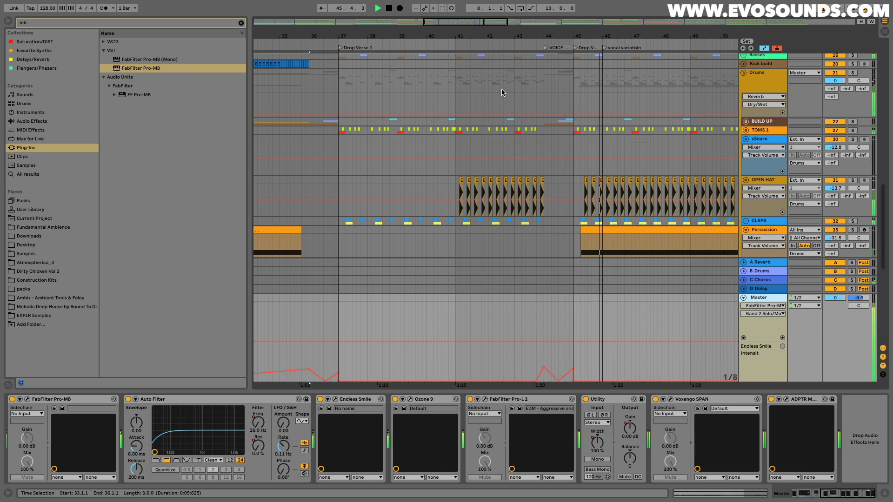
key("space")
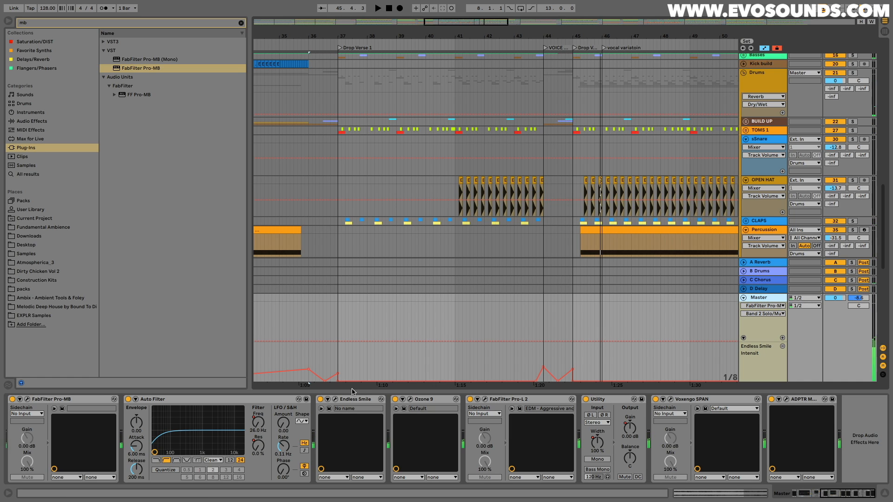
- Open Pro-MB, play the build-up with band 3 soloed, and raise band 2's output level to about +3.7 dB
scroll(436, 406, "up", 10)
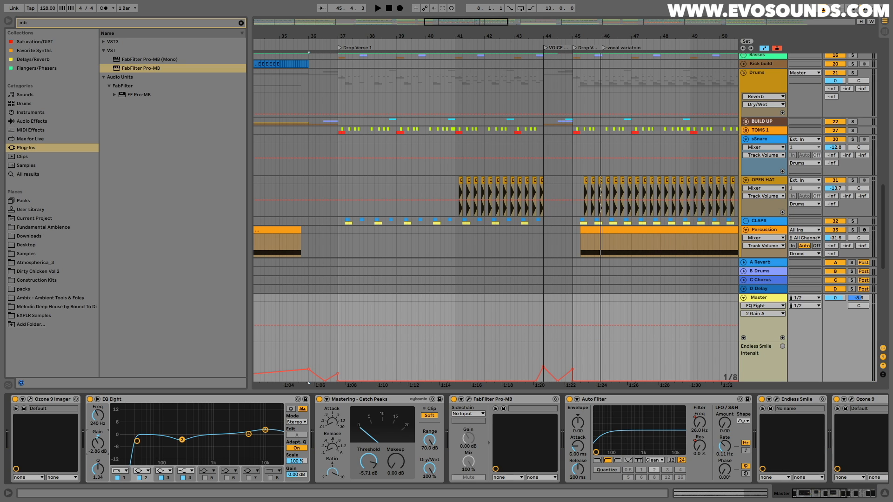
left_click(469, 400)
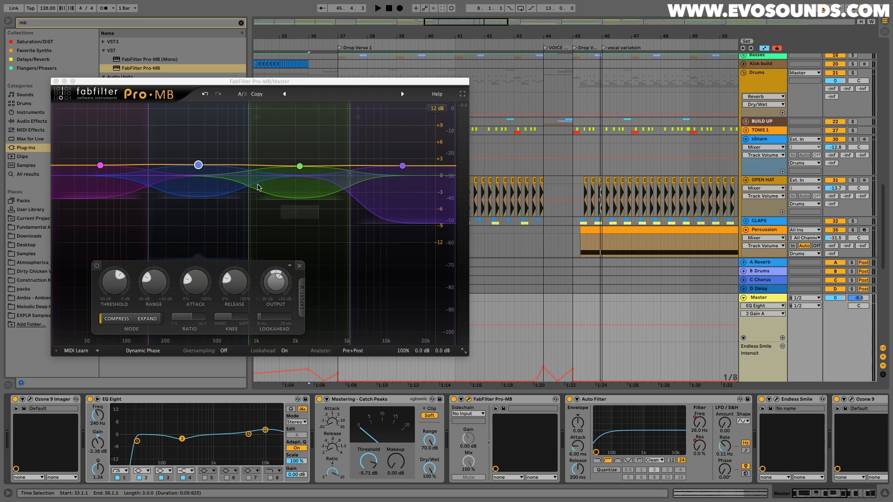
left_click(257, 109)
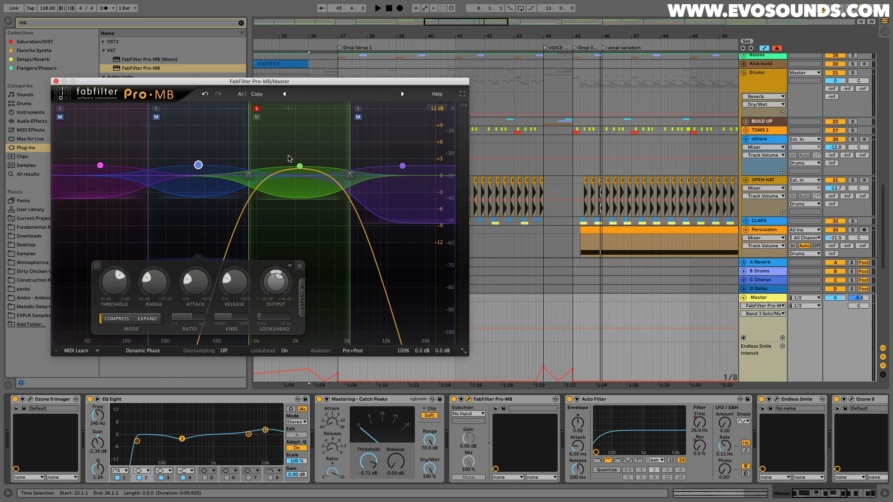
key("space")
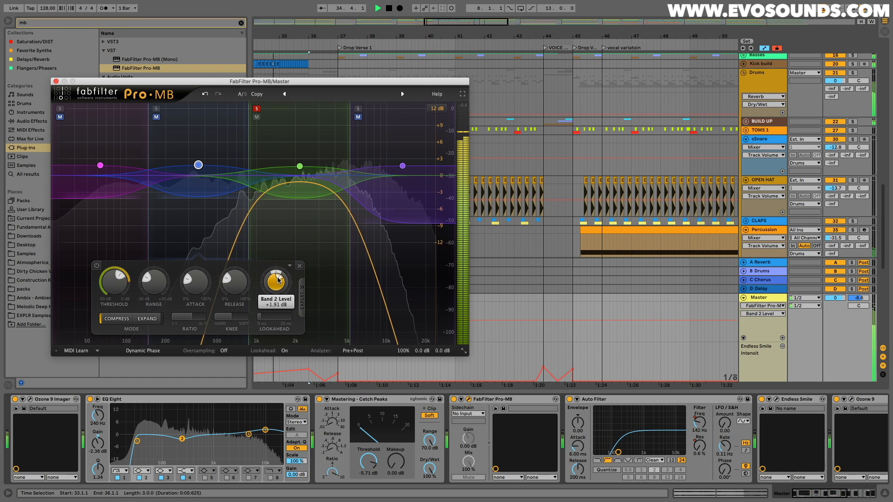
left_click_drag(280, 279, 280, 278)
- Open SPAN to check the spectrum of Pro-MB bands 2 and 3 soloed, then unsolo both bands to hear the full mix
scroll(642, 433, "right", 10)
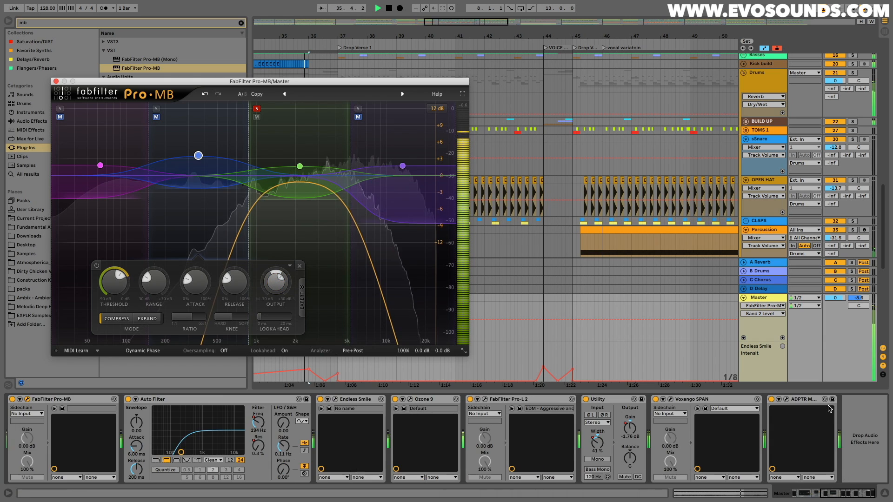
left_click(670, 399)
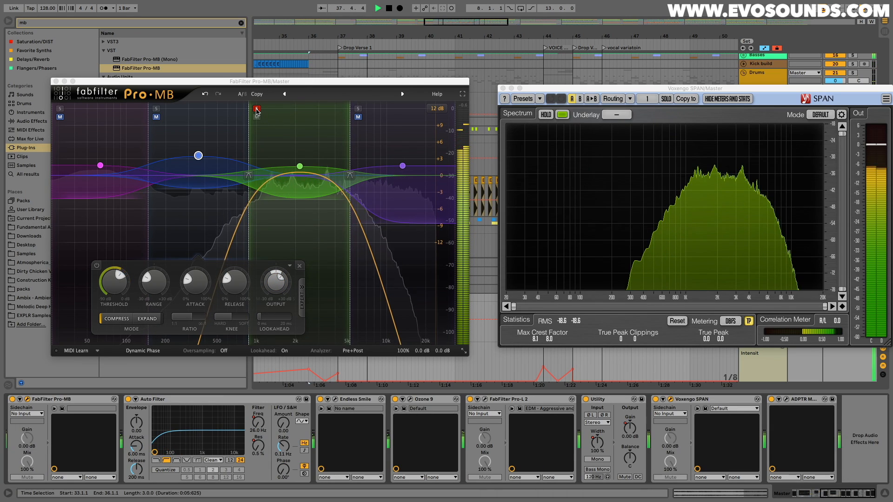
mouse_move(256, 112)
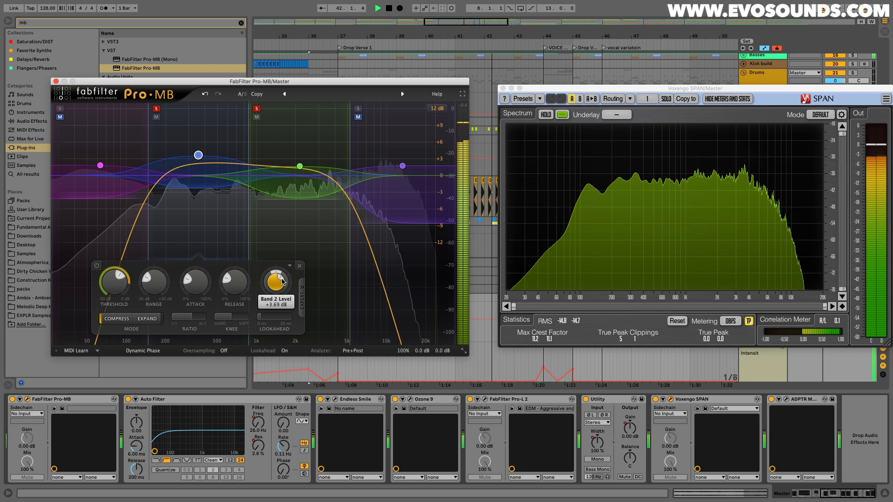
left_click(156, 108)
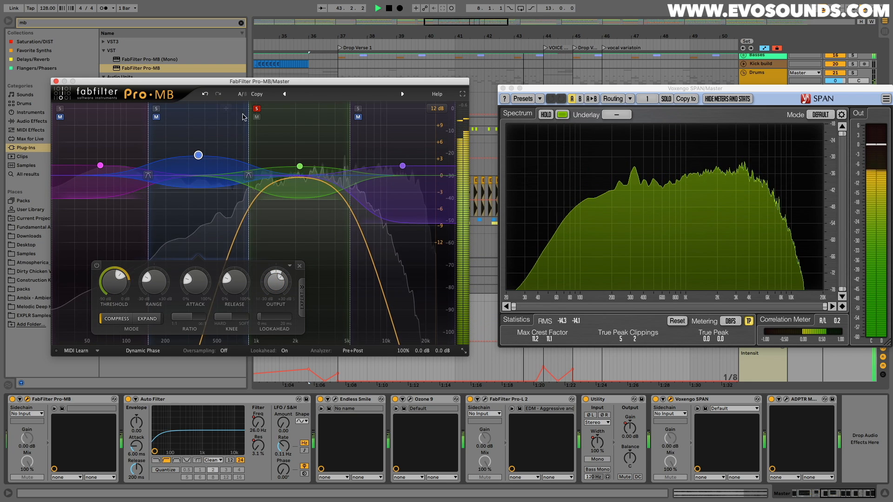
left_click(256, 108)
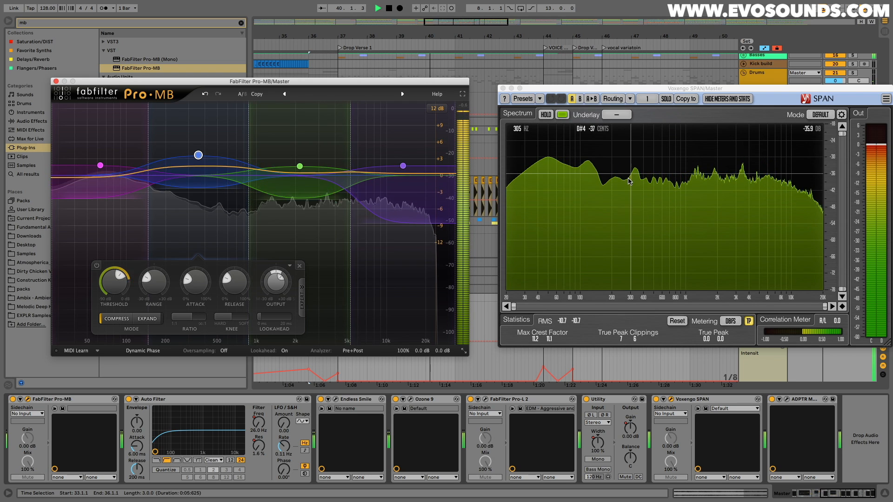
mouse_move(278, 284)
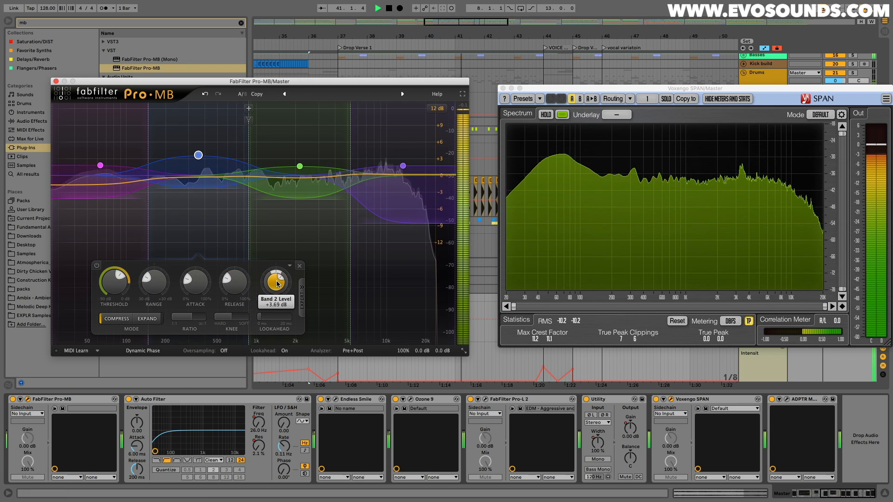
- Deepen the 240 Hz cut in the Master's EQ Eight to -3.35 dB and restart playback
key("space")
scroll(166, 440, "left", 10)
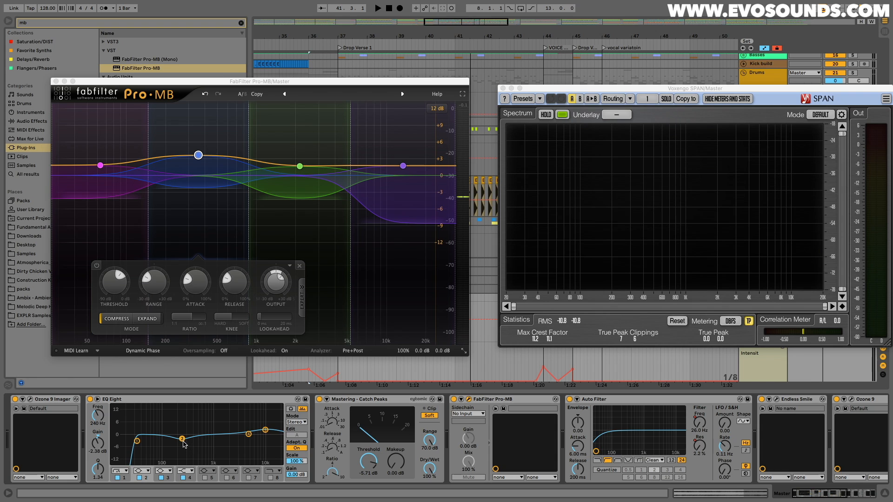
key("space")
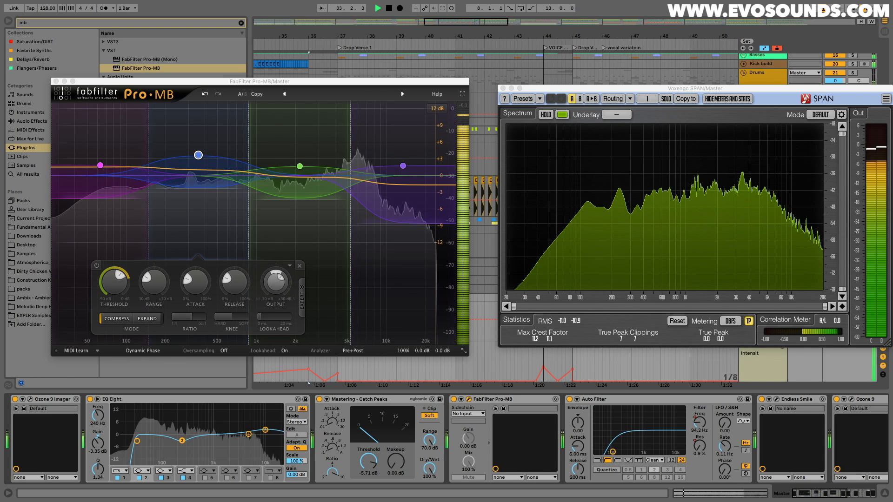
- Compare the master with EQ Eight and then Pro-MB bypassed and active, checking the spectrum, and stop playback
left_click(90, 400)
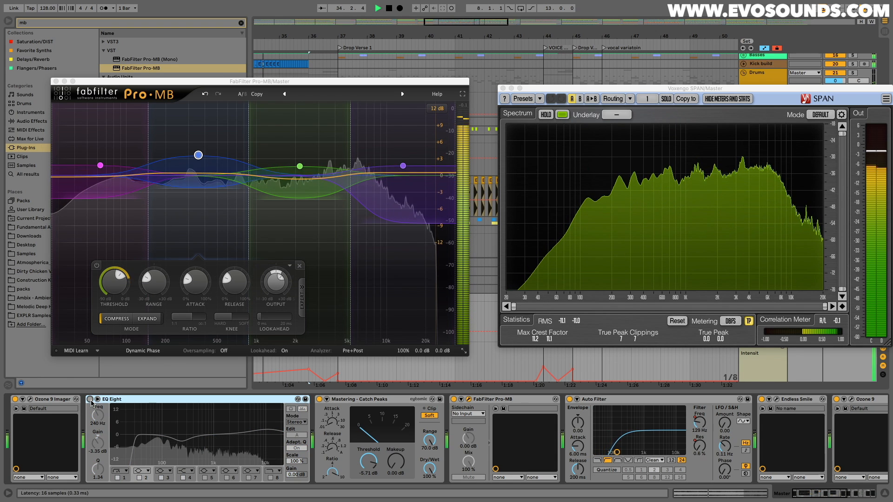
left_click(90, 400)
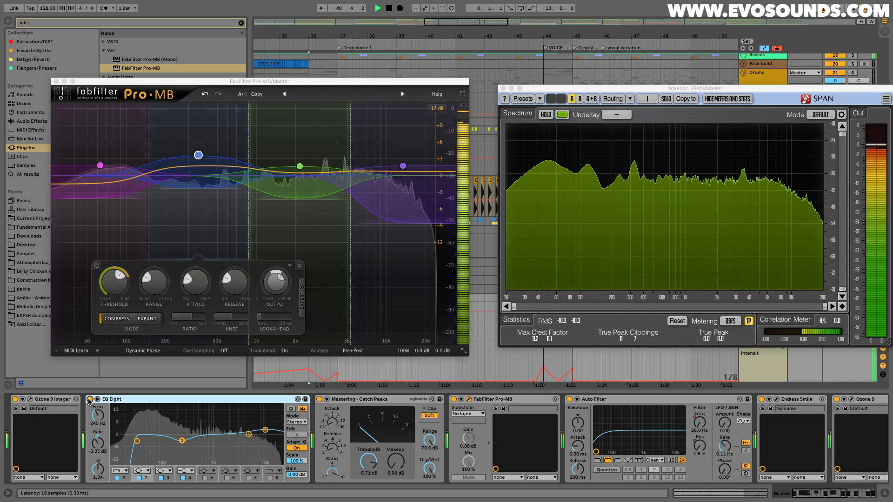
left_click(453, 399)
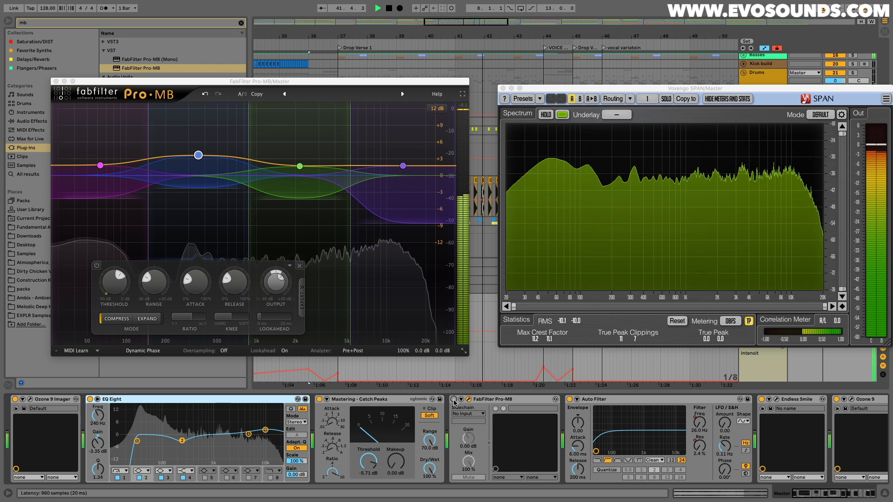
left_click(453, 400)
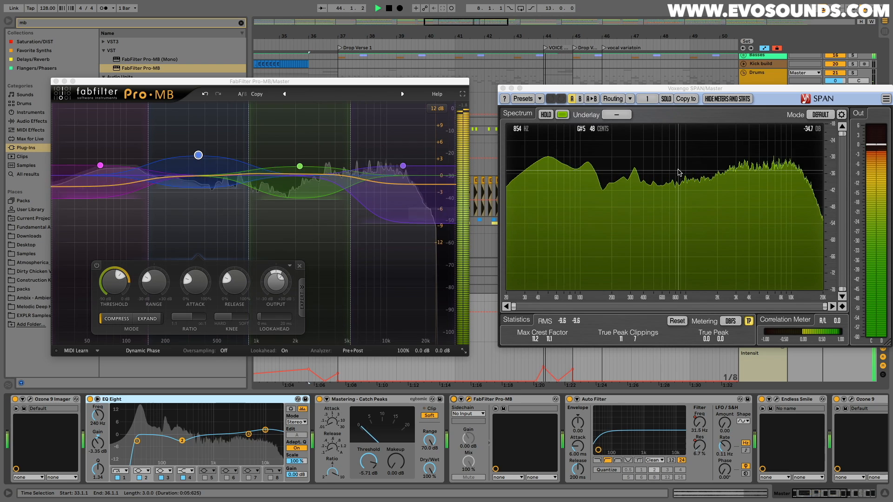
key("space")
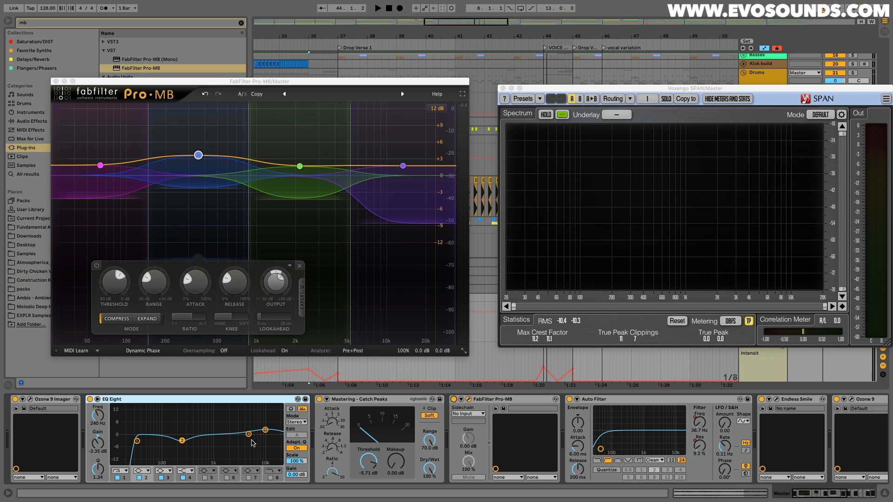
- Close SPAN and set the boost in the LEAD track's mid/side EQ Eight to 4.34 dB at 2.78 kHz
left_click(503, 88)
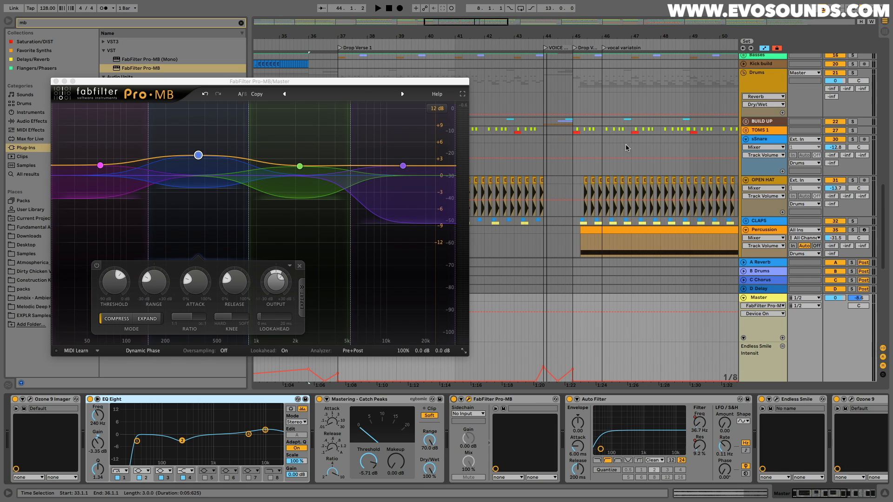
scroll(737, 194, "up", 5)
left_click(744, 185)
scroll(754, 197, "down", 4)
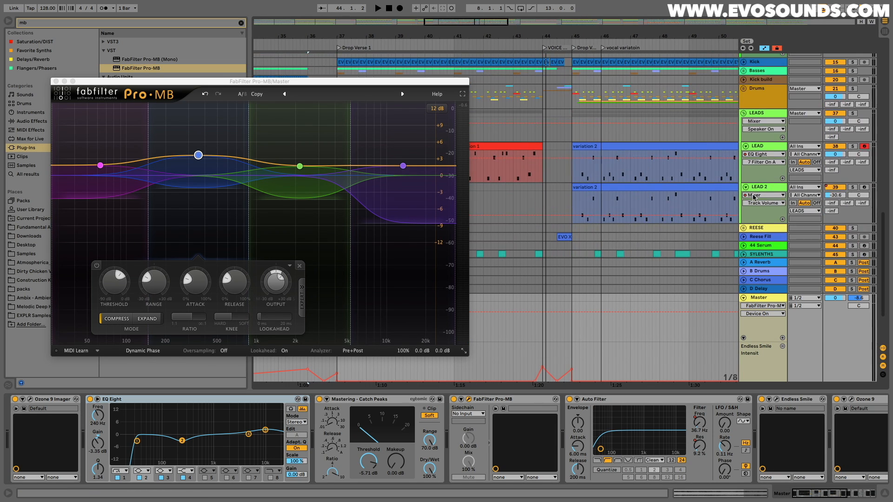
left_click(763, 148)
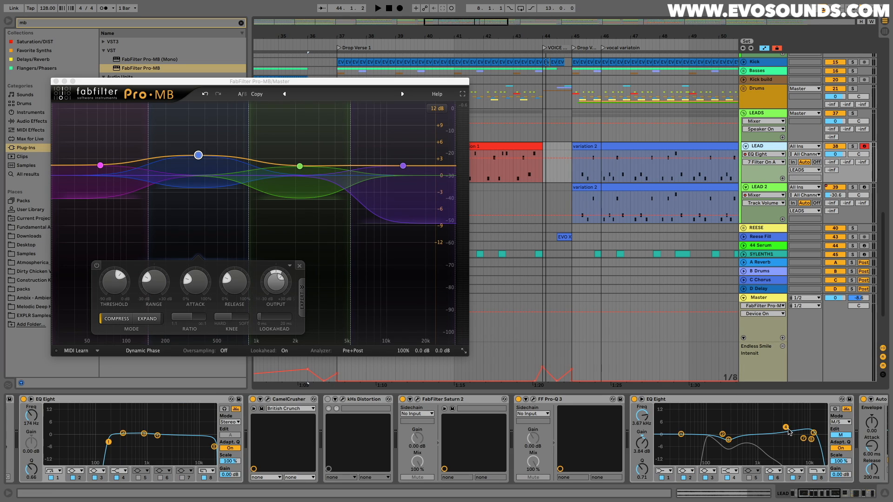
left_click_drag(788, 431, 788, 429)
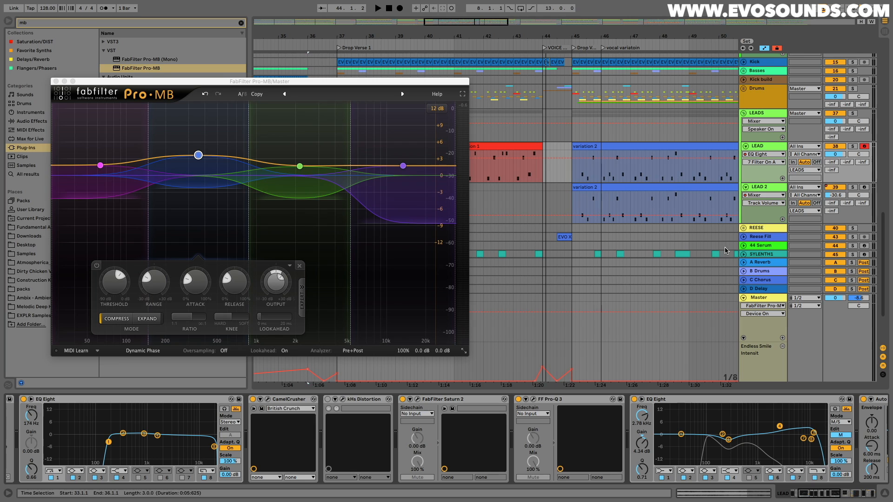
- Return to the Master track and use the solo controls in Pro-MB to check the ranges of band 2 and band 1
scroll(726, 250, "down", 3)
left_click(757, 296)
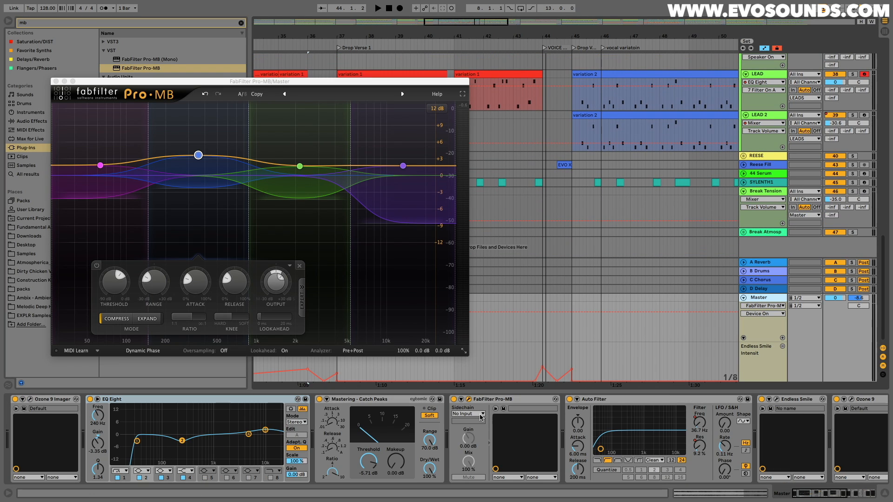
left_click(453, 401)
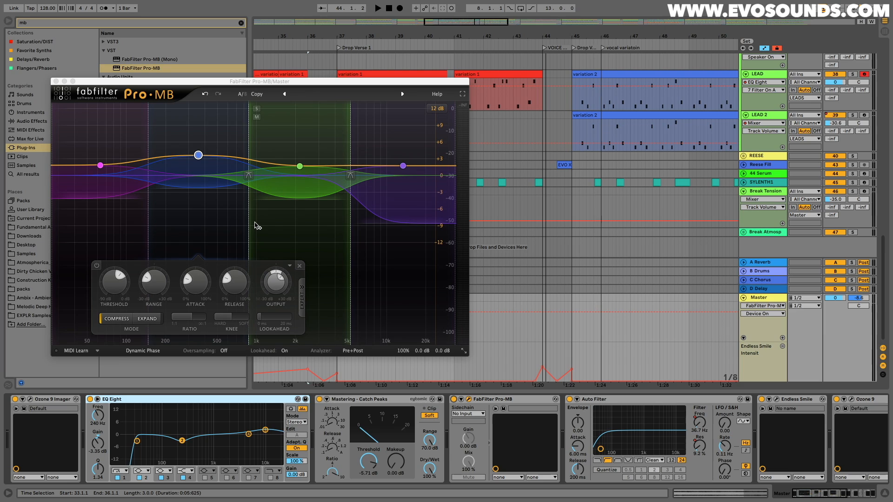
left_click(155, 110)
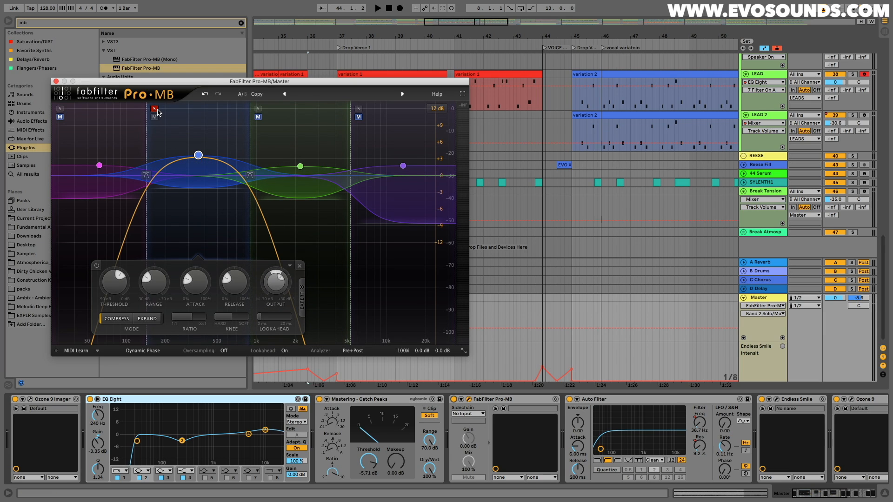
left_click(156, 110)
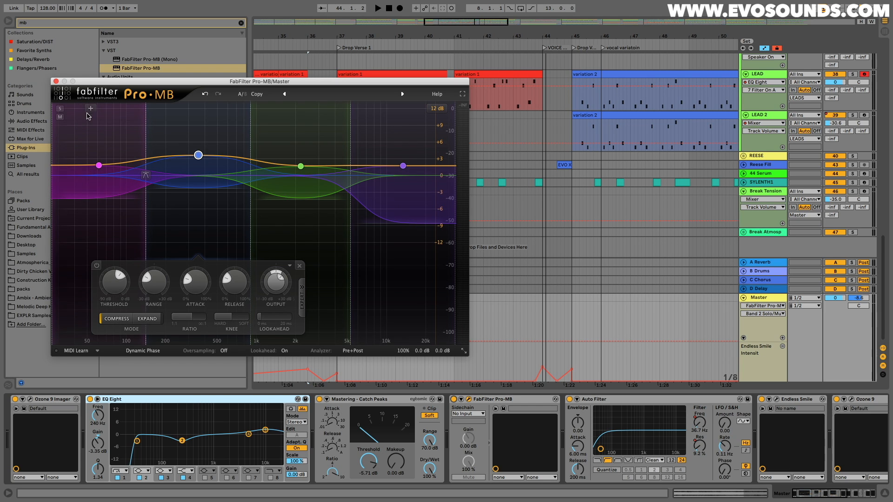
left_click(59, 110)
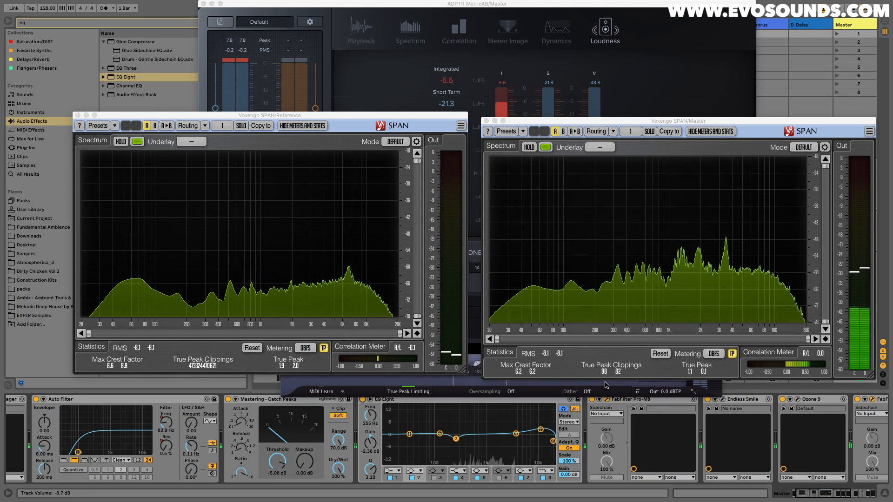
- Close both SPAN windows, the MetricAB window and the limiter window
left_click(393, 400)
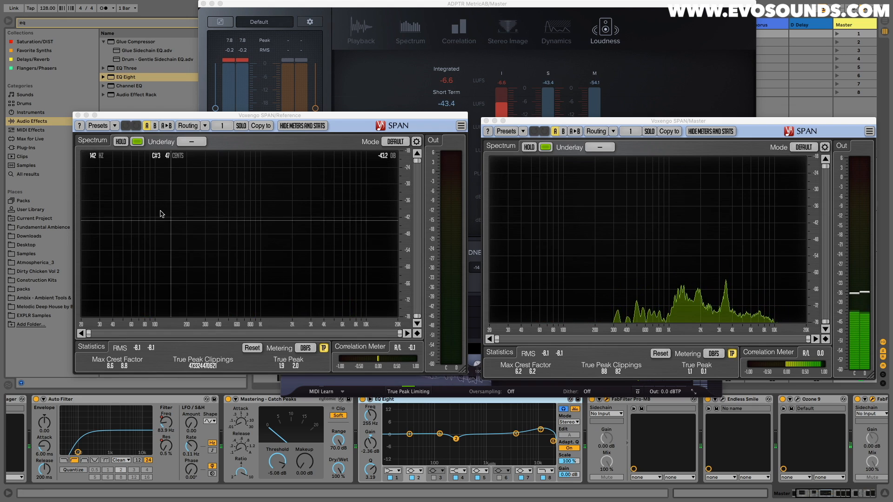
left_click(486, 120)
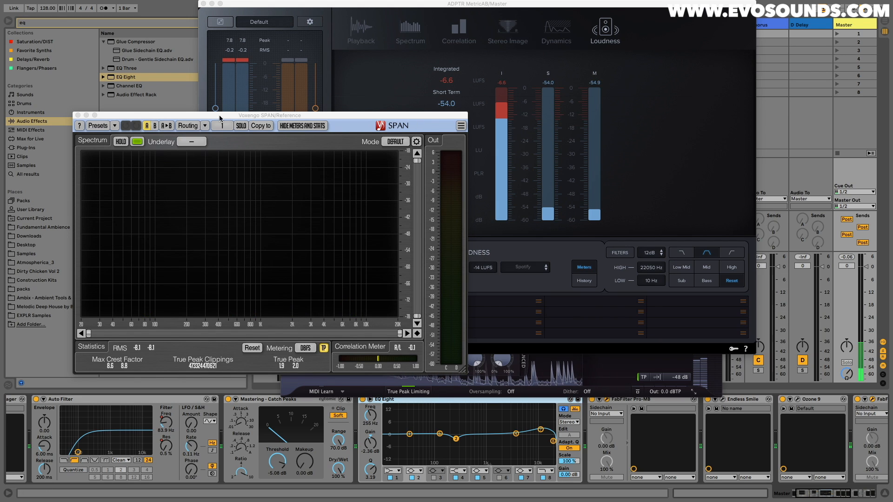
left_click(78, 115)
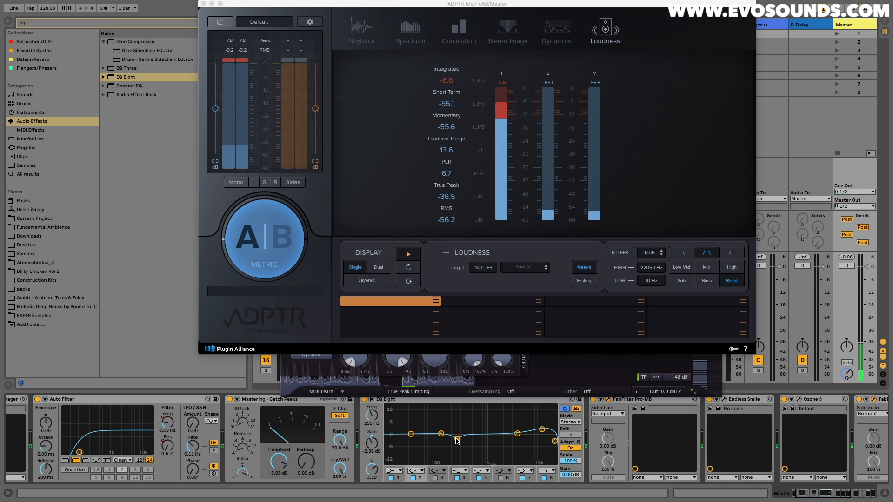
left_click(204, 4)
left_click(285, 128)
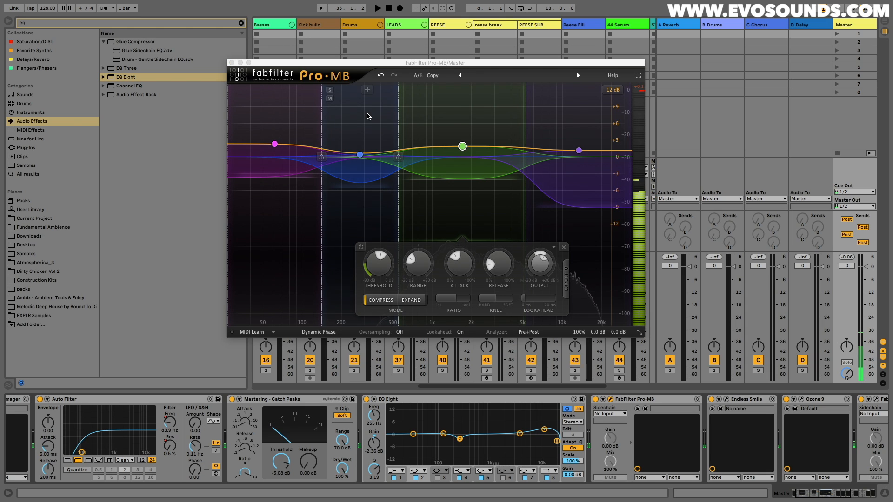
- Solo band 2 in the Master's Pro-MB to check its range, and close the plugin window
left_click(367, 117)
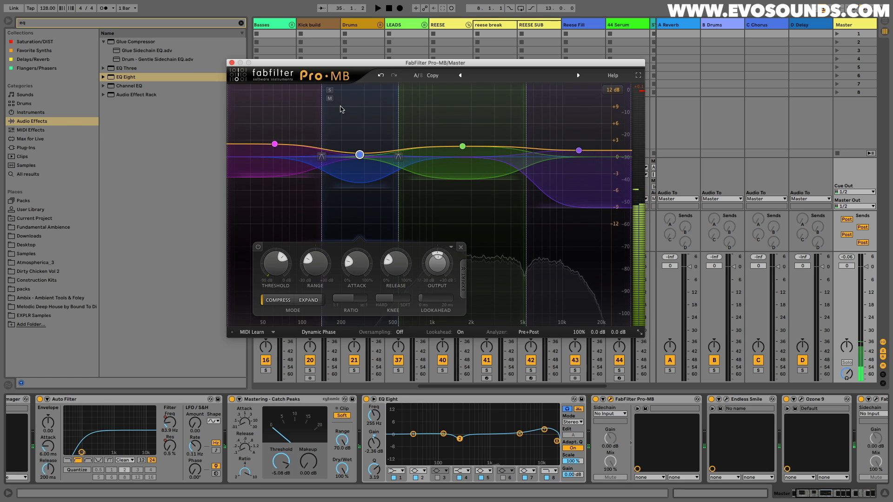
left_click(330, 91)
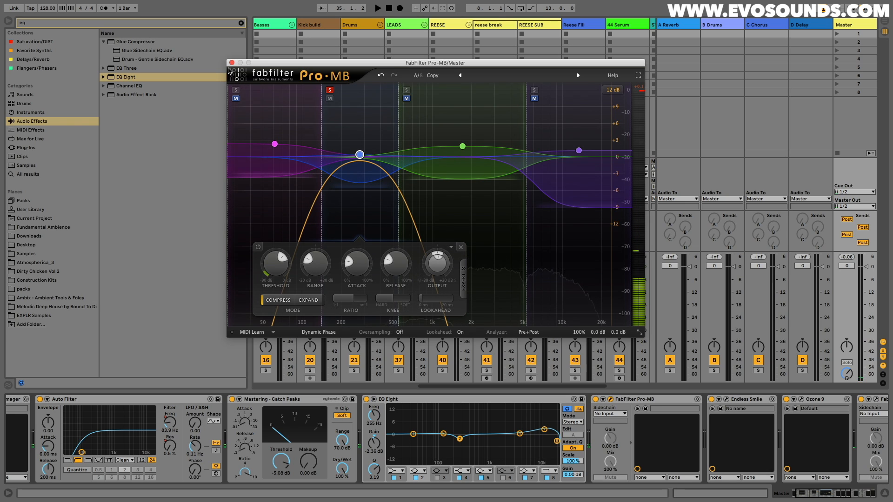
left_click(232, 63)
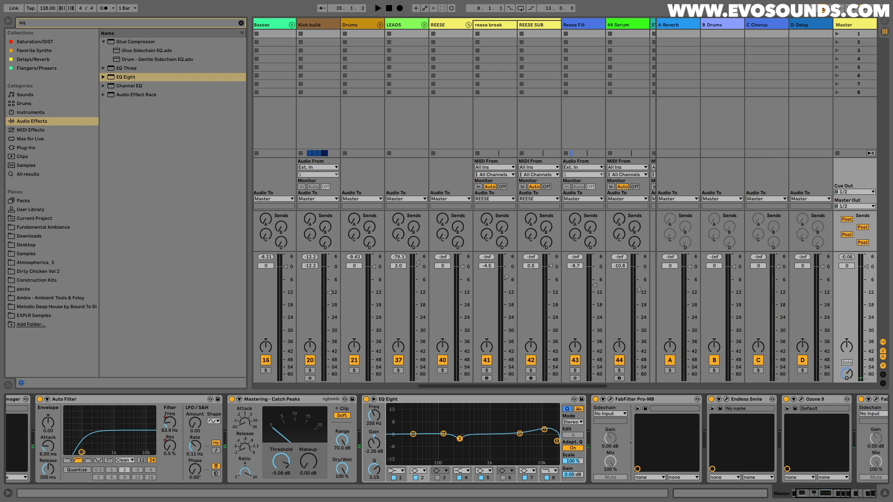
- Open SPAN on the Master, switch to Arrangement View and open SPAN on the Reference track
scroll(835, 465, "right", 8)
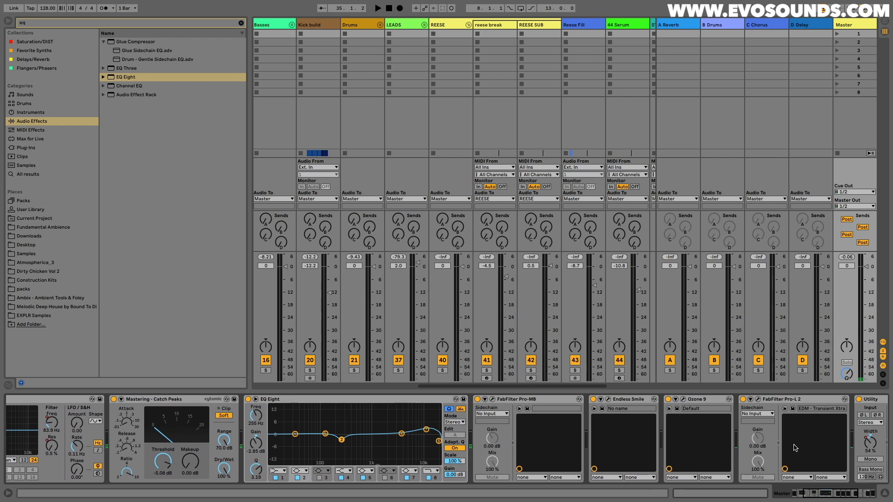
left_click(670, 400)
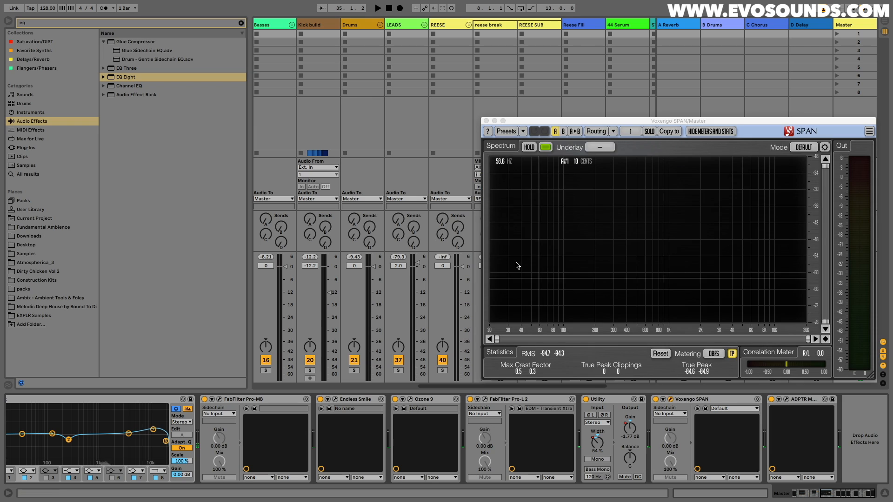
left_click(370, 25)
key("Tab")
scroll(519, 62, "up", 1)
scroll(517, 58, "up", 5)
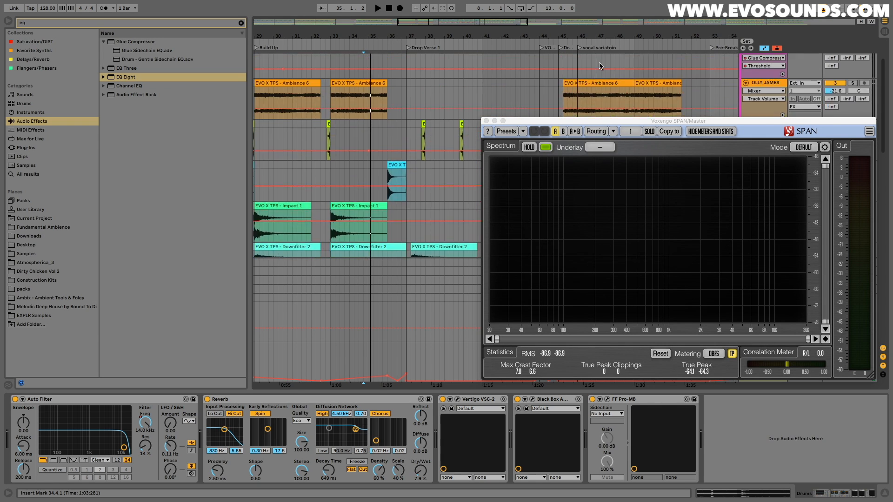
left_click(746, 60)
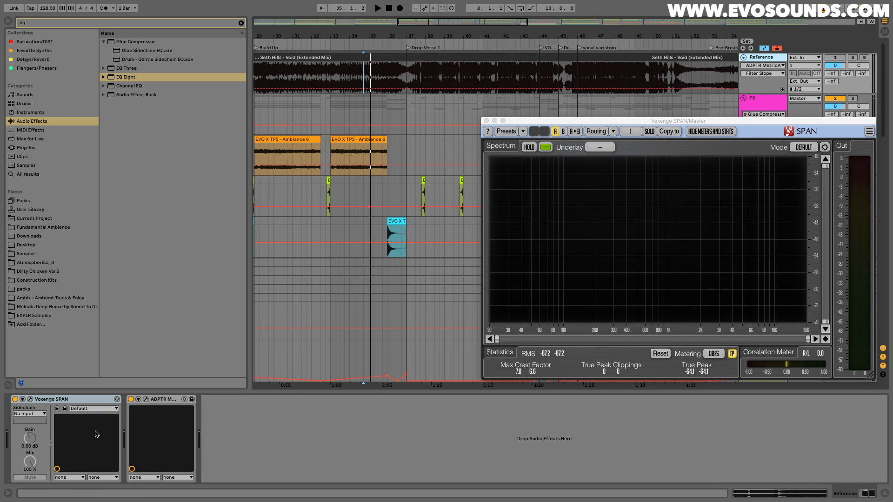
left_click(30, 400)
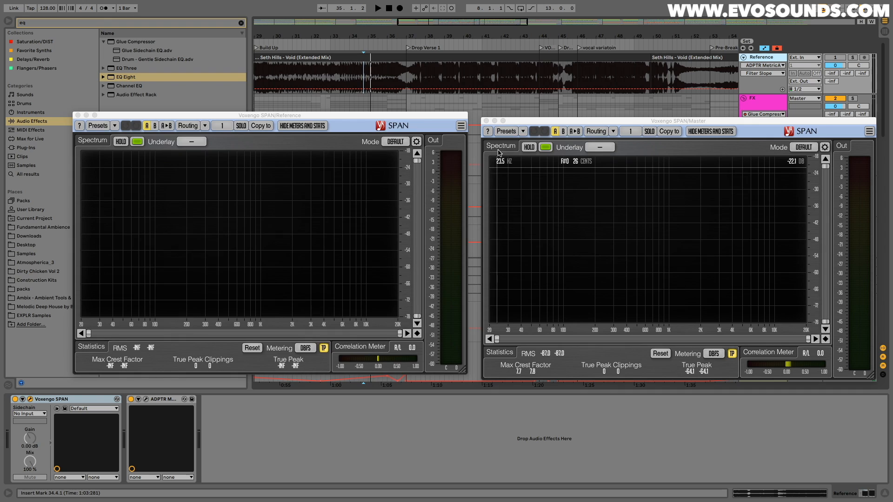
- Arrange the Reference and Master SPAN windows side by side at the same height
left_click_drag(518, 122, 515, 121)
left_click_drag(407, 116, 394, 194)
left_click(408, 99)
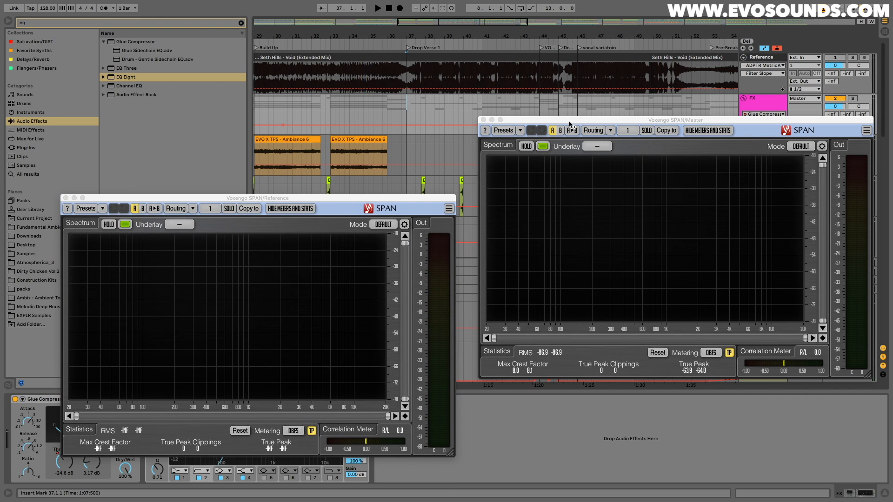
left_click_drag(570, 124, 569, 124)
left_click_drag(359, 198, 365, 115)
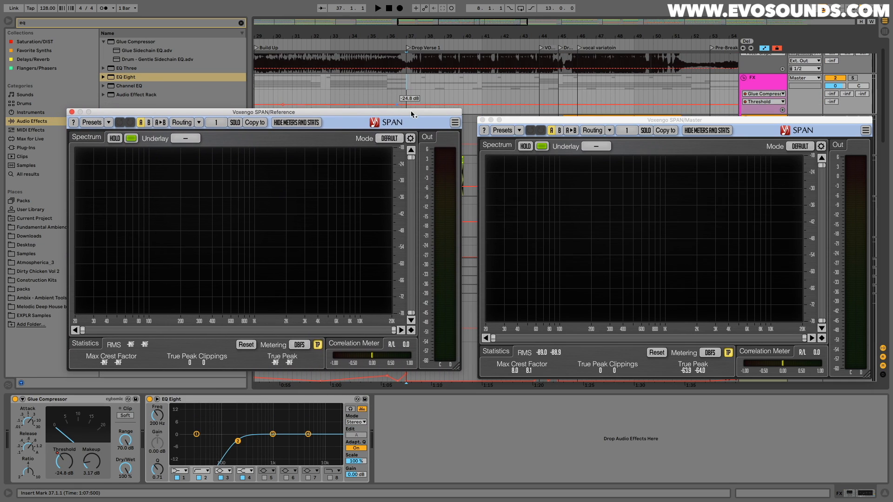
left_click_drag(366, 115, 416, 125)
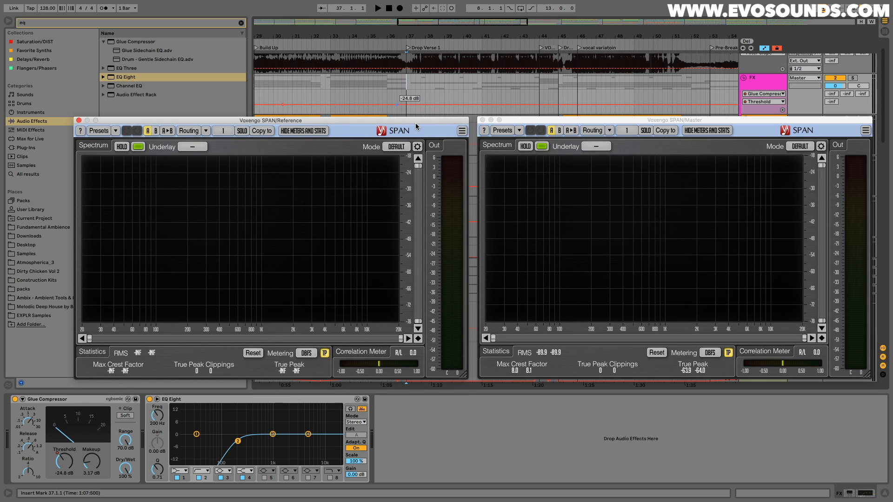
- Play the build-up from 34.2.1 to compare the Reference and Master spectra, and stop playback
left_click(389, 85)
key("Left")
key("Left")
key("space")
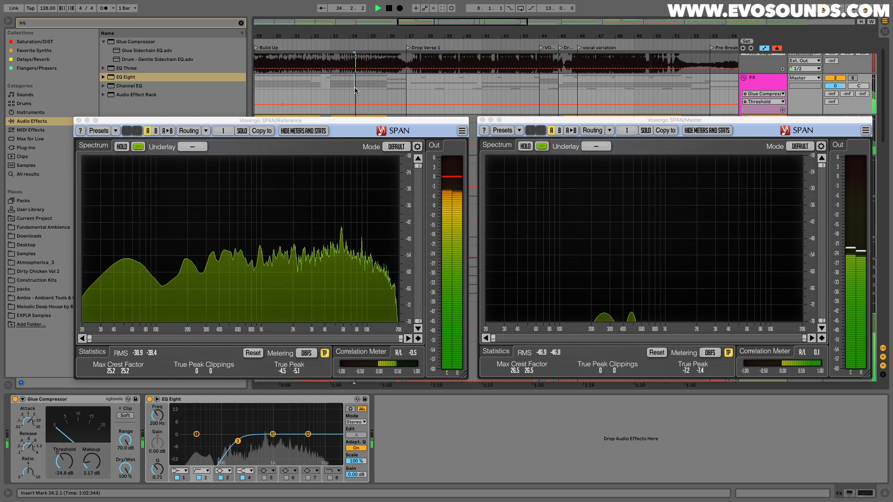
key("space")
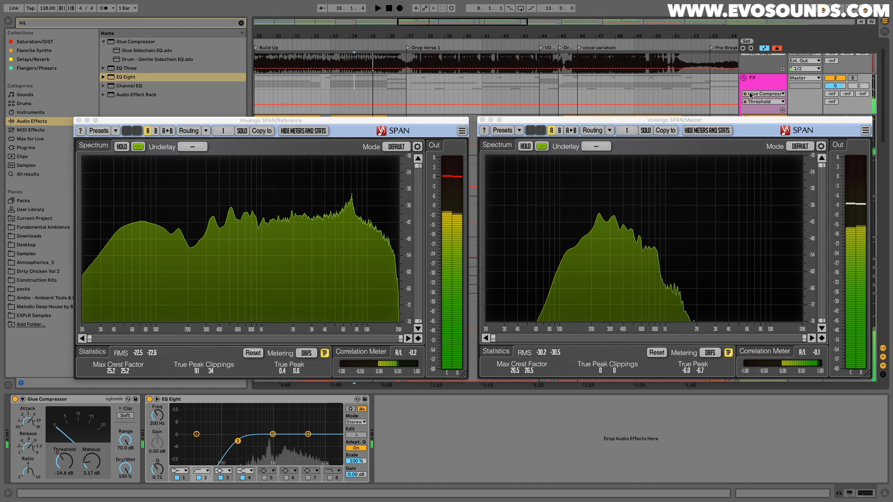
- Turn off the band 2 solo in the Master's Pro-MB, close the plugin and restart playback
left_click(754, 94)
left_click(483, 120)
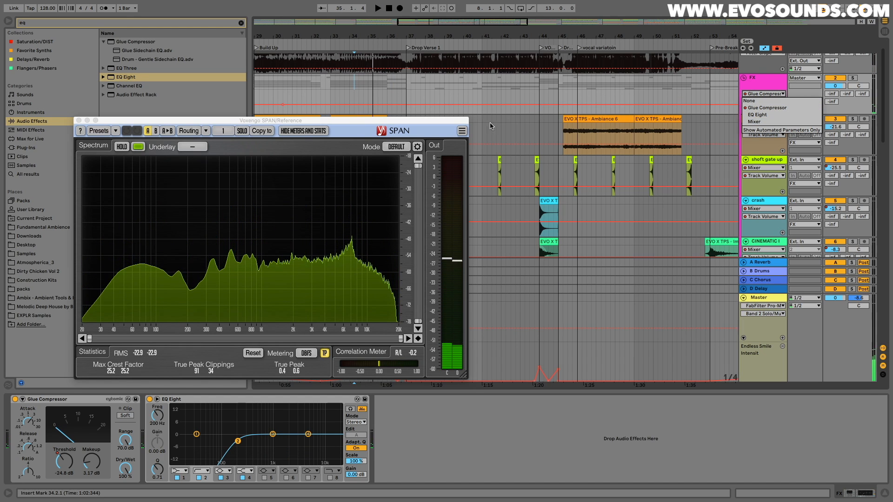
left_click(762, 299)
left_click(763, 298)
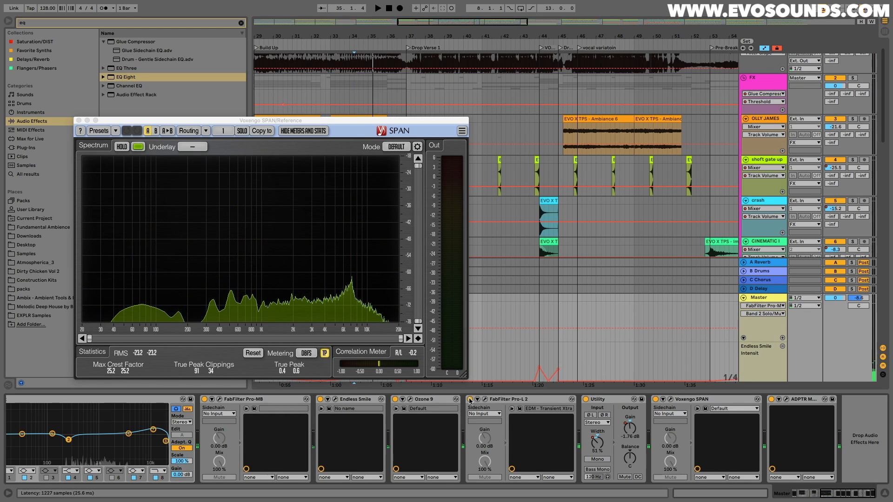
left_click(218, 399)
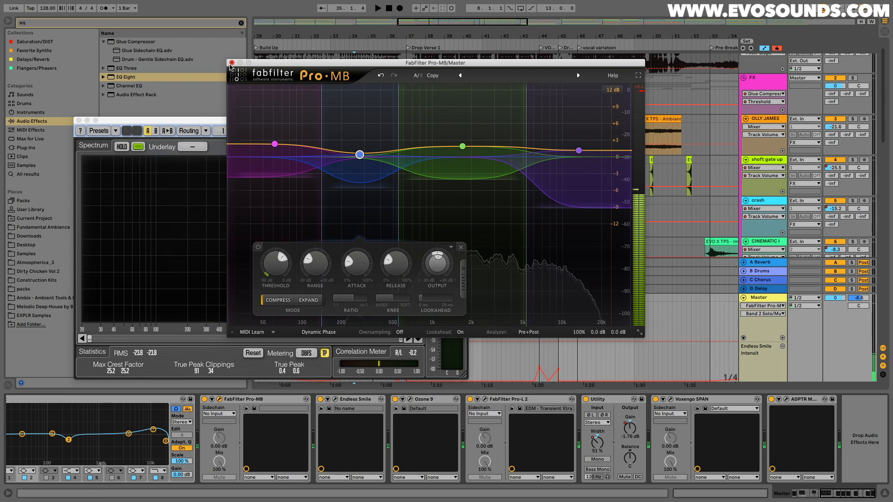
left_click(232, 62)
key("space")
- Reopen SPAN on the Master, compare its spectrum with the Reference through the drop, and stop playback
left_click(786, 399)
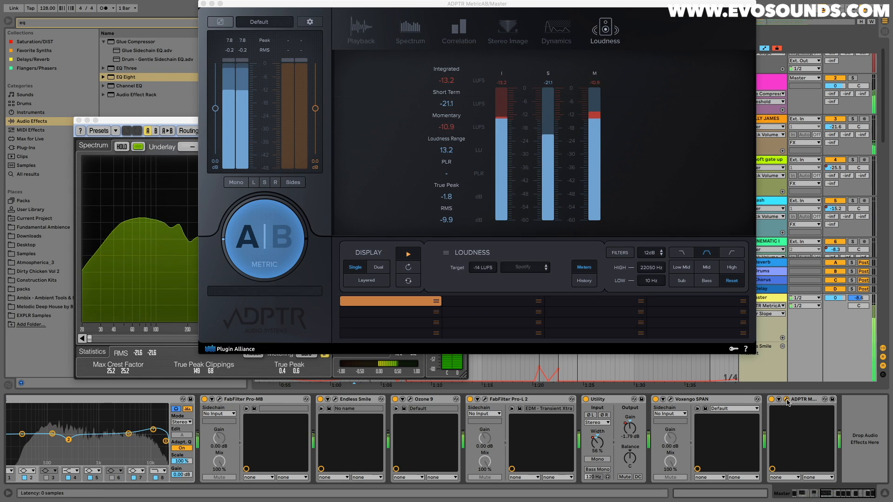
left_click(786, 399)
left_click(670, 399)
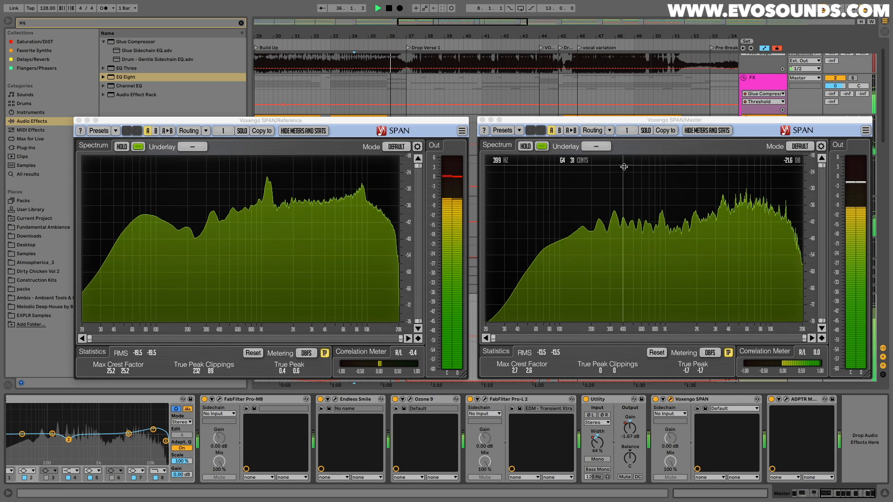
scroll(408, 74, "up", 1)
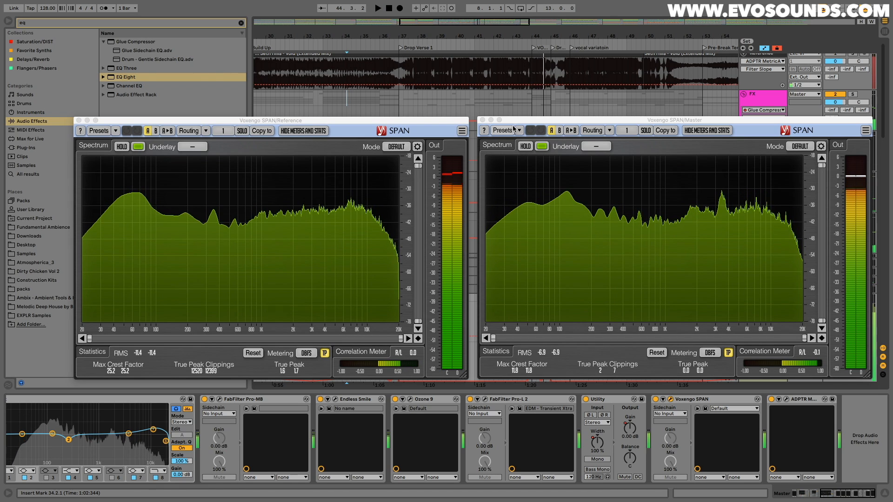
key("space")
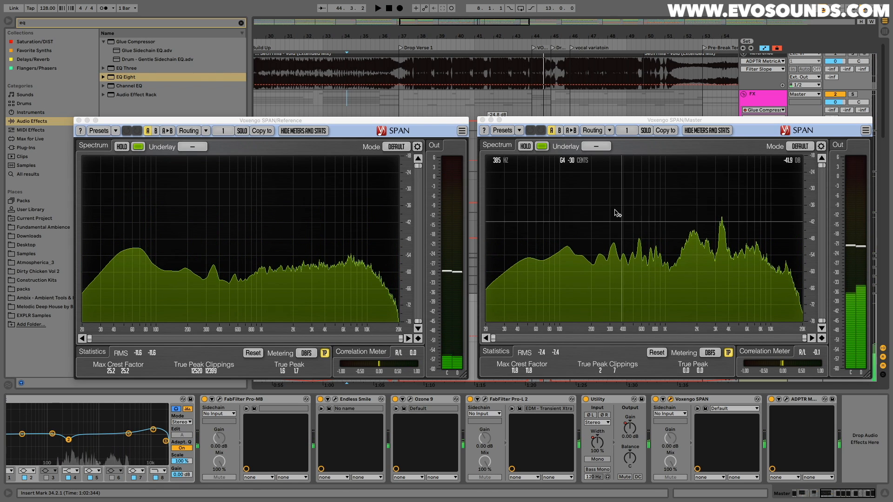
- Close the Master's SPAN, unfold the LEADS group, set the LEAD track's volume to -2.0 dB and restart playback
left_click(483, 120)
scroll(609, 188, "down", 5)
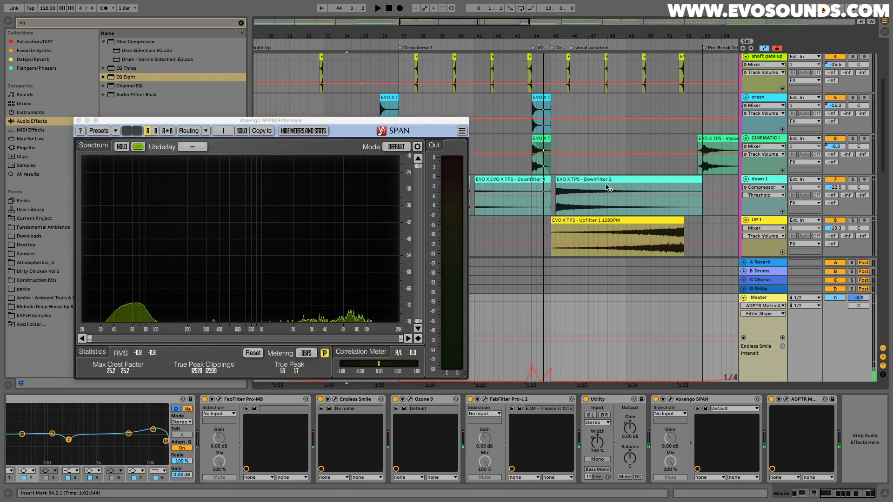
scroll(608, 188, "down", 5)
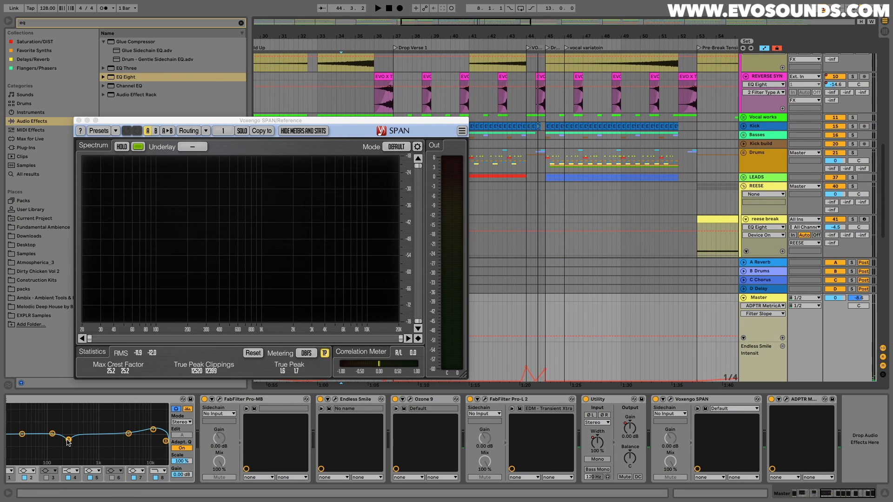
left_click(742, 177)
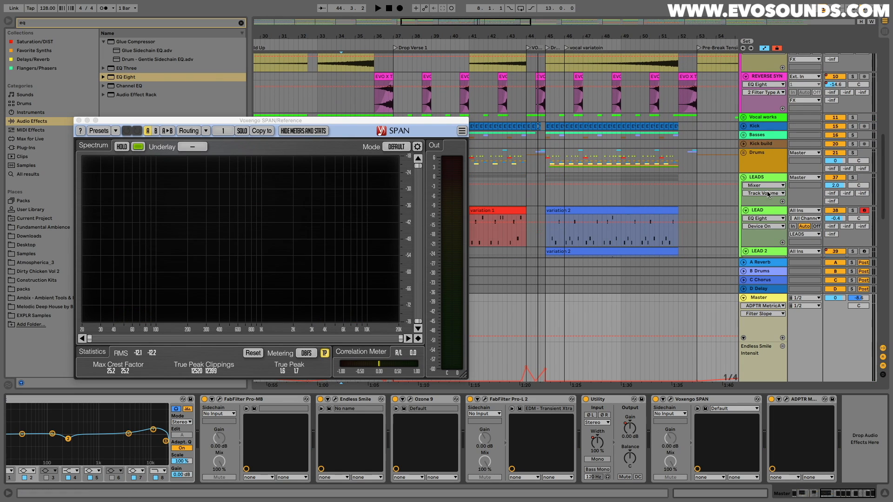
scroll(741, 460, "right", 4)
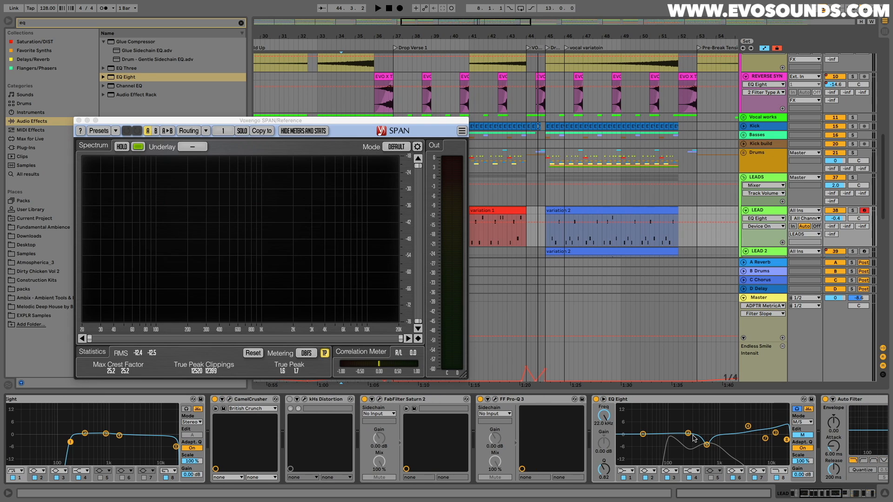
left_click_drag(837, 220, 836, 219)
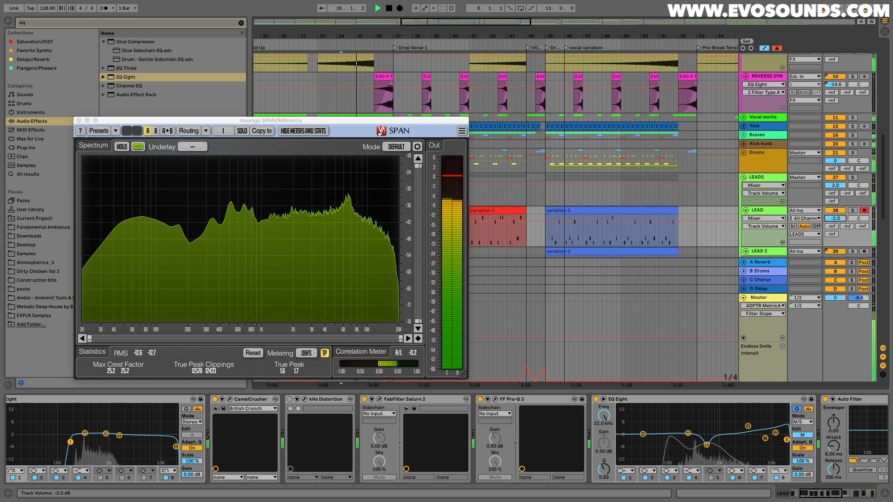
left_click(772, 213)
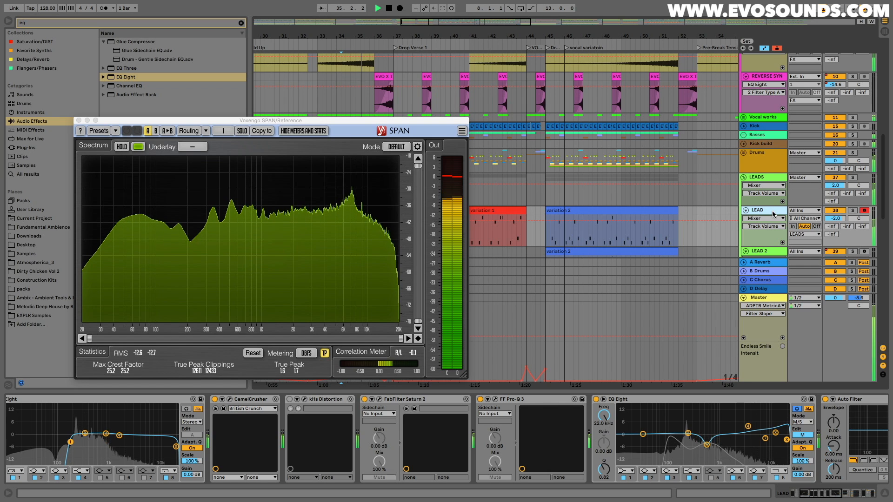
- Reopen SPAN on the Master and compare the spectrum against the Reference while toggling EQ Eight and Pro-MB
left_click(758, 298)
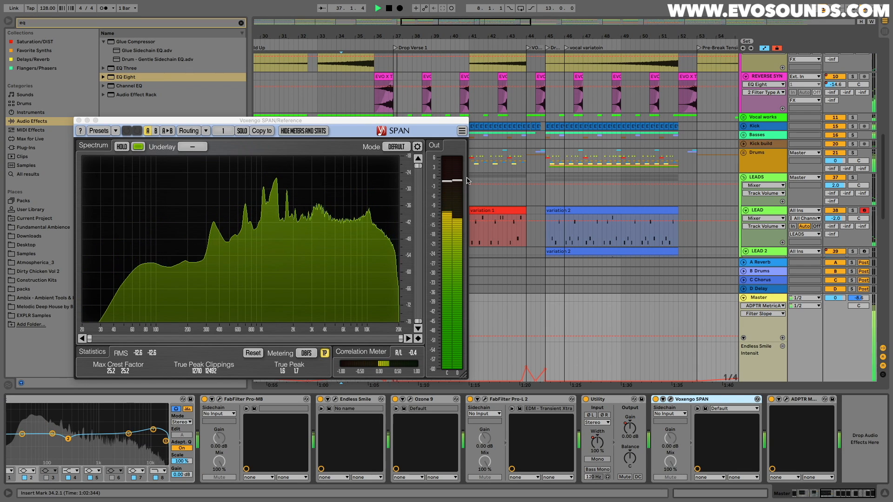
left_click(670, 399)
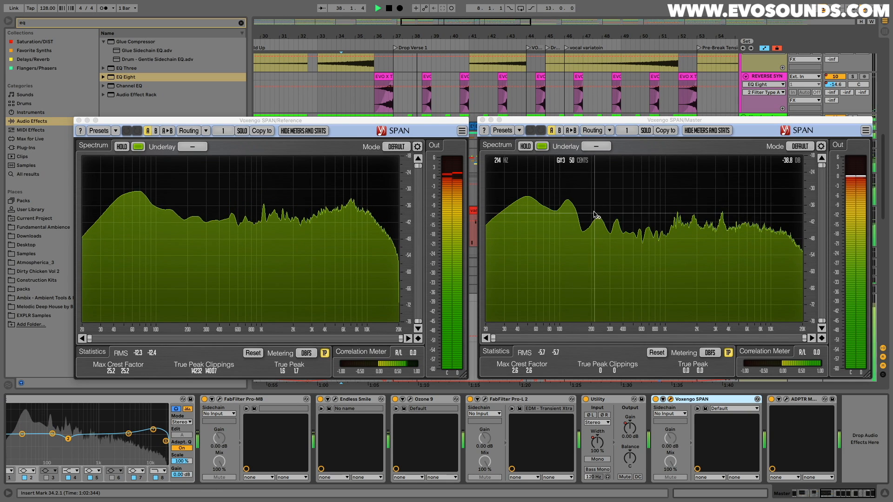
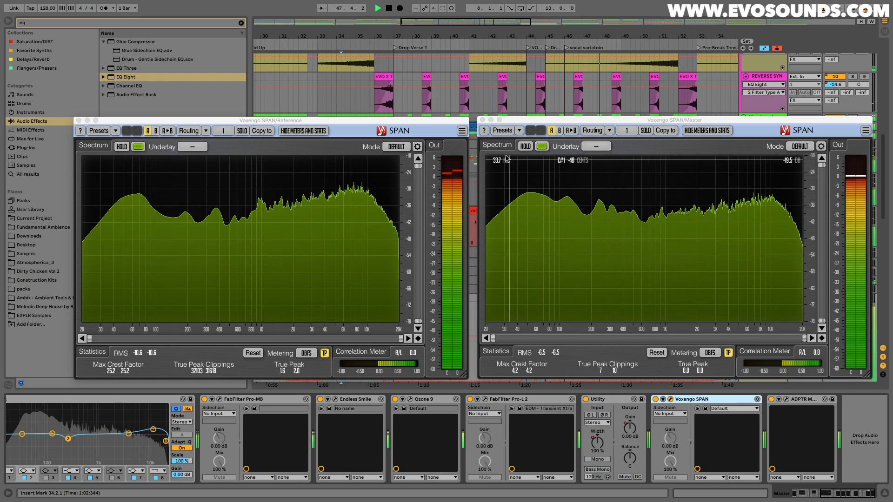
scroll(125, 410, "left", 5)
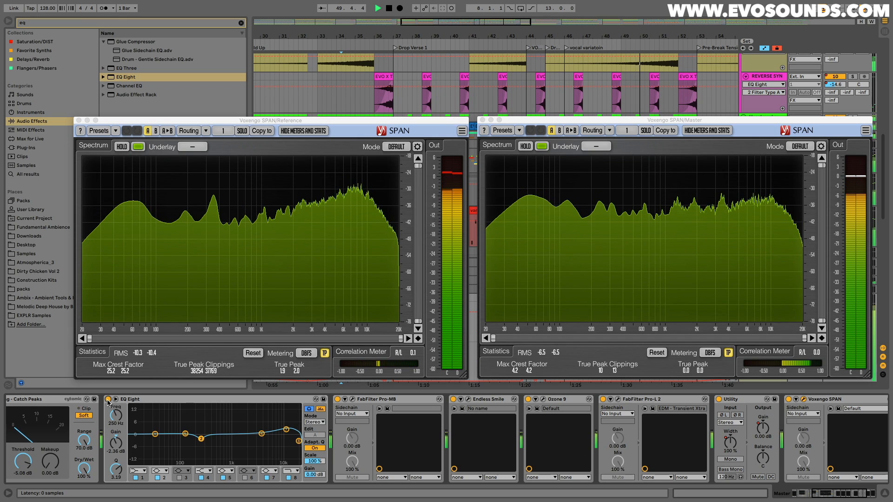
left_click(338, 399)
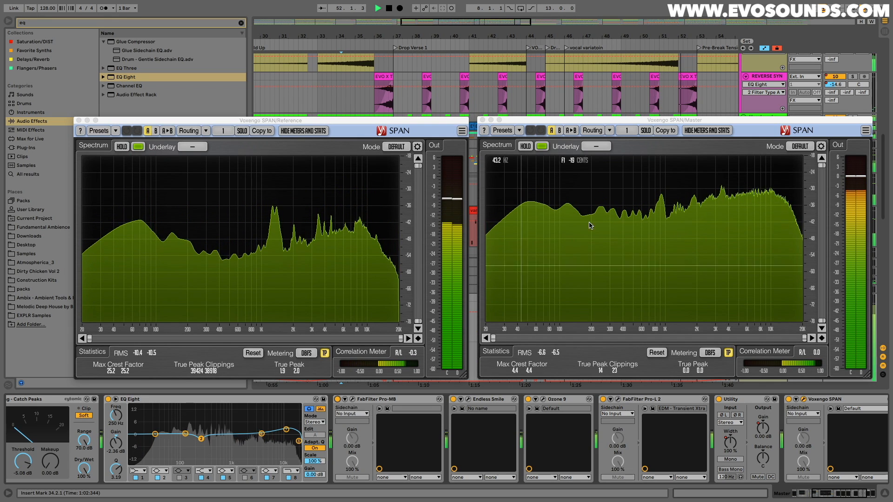
- Stop playback and close the Reference track's SPAN window
key("space")
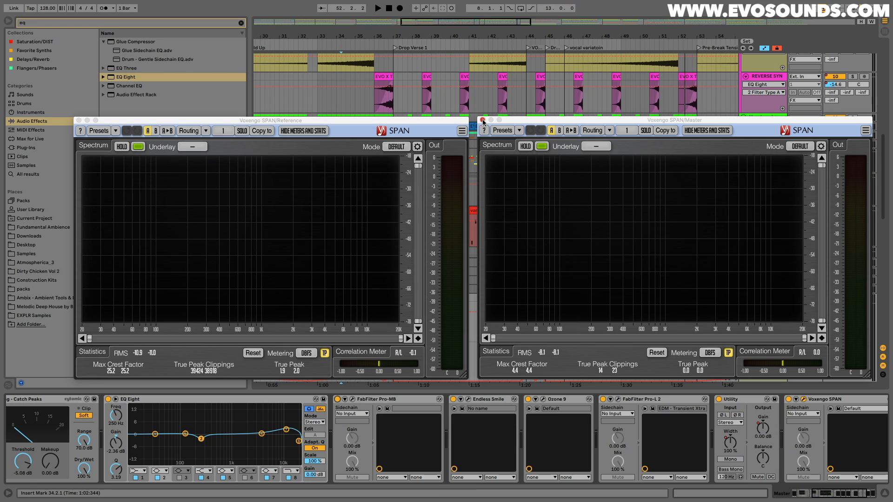
left_click_drag(320, 122, 318, 122)
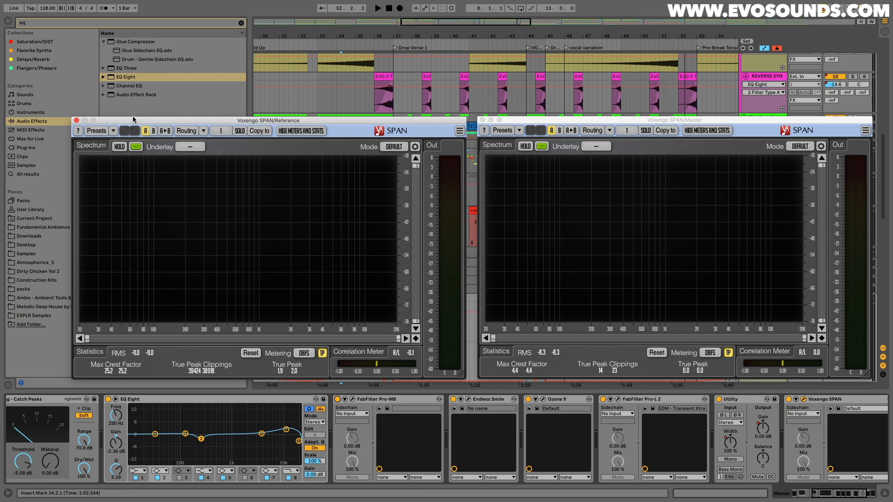
left_click(76, 120)
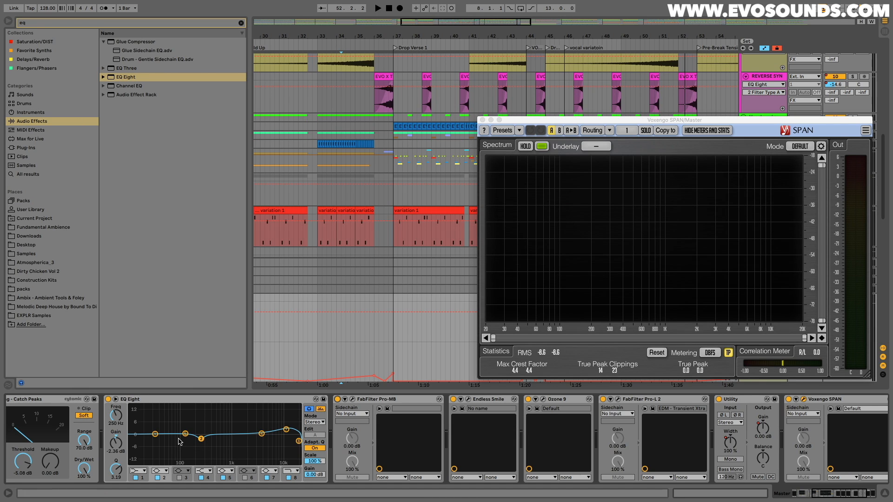
- Set band 5 of the Master's EQ Eight to 124 Hz with 3.60 dB gain during playback and toggle the band to compare
scroll(179, 439, "right", 1)
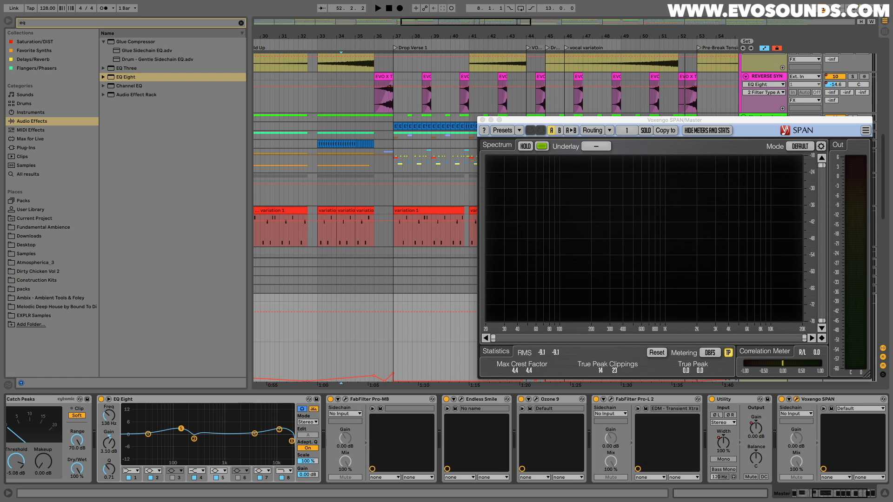
scroll(285, 418, "right", 1)
key("space")
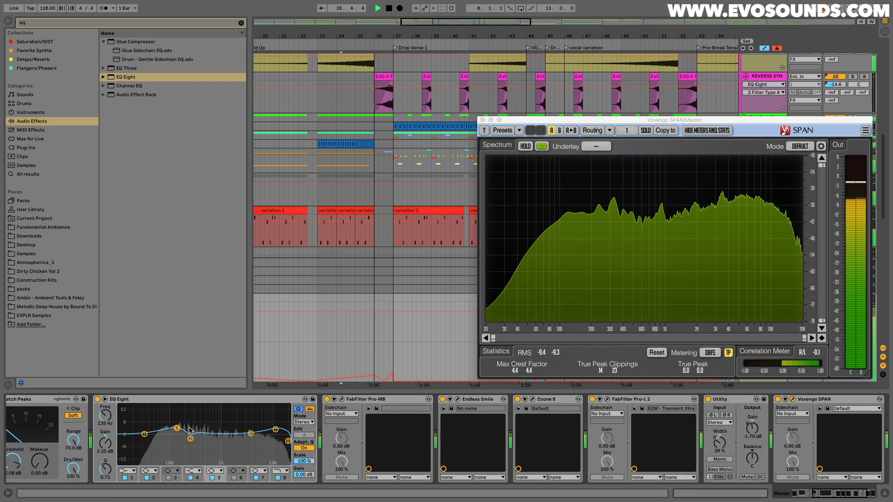
left_click_drag(177, 428, 175, 427)
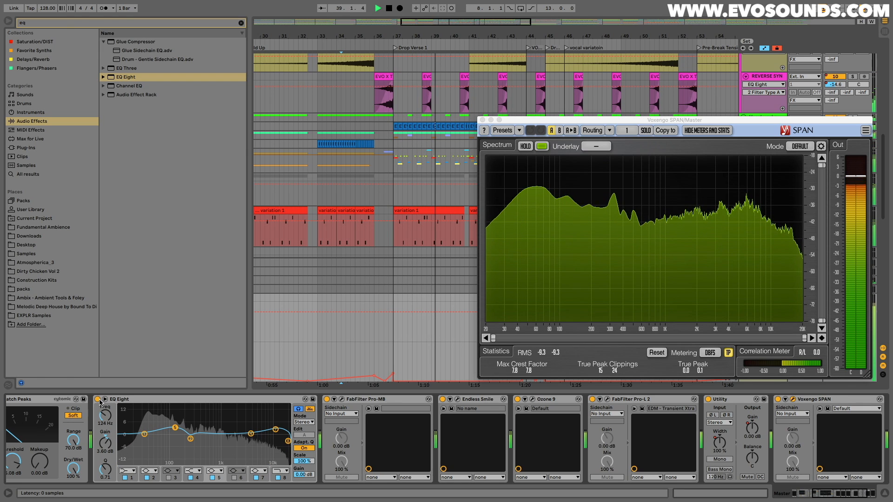
left_click(213, 477)
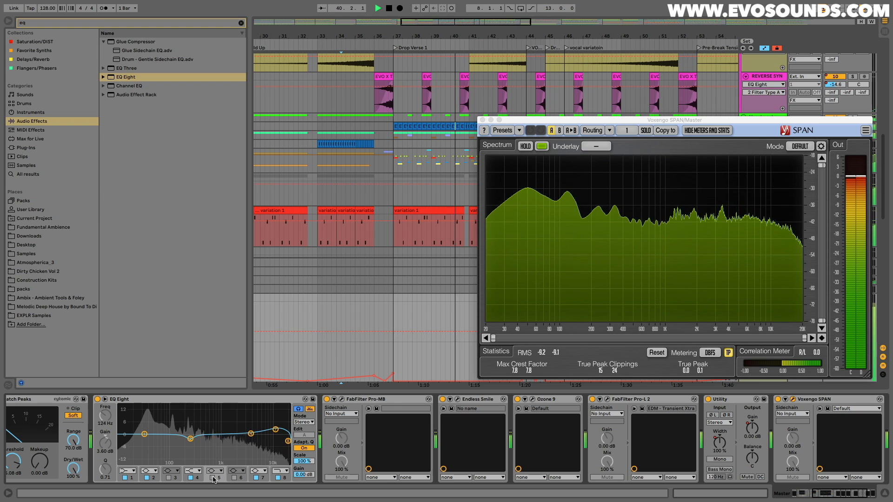
left_click(213, 477)
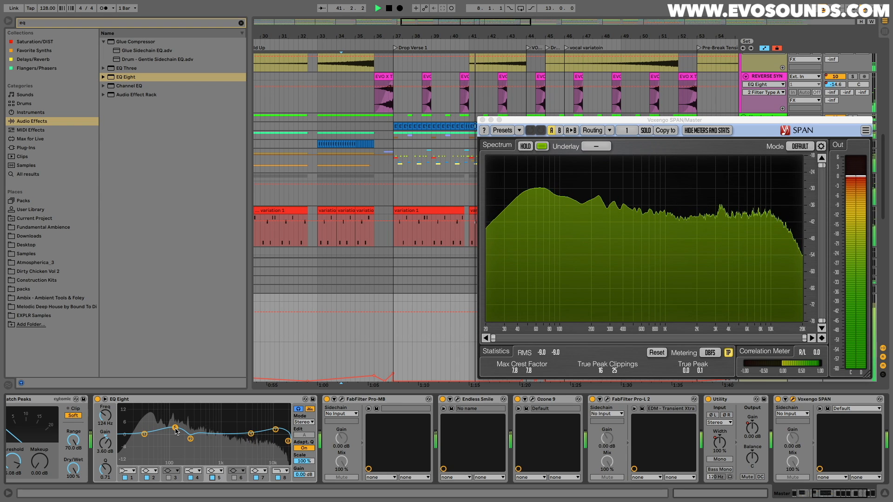
- Set the EQ Eight gains to 1.36 dB at 124 Hz, 1.12 dB on band 1, 2.85 dB at 4.00 kHz, and deepen the 250 Hz dip
left_click_drag(174, 427, 175, 432)
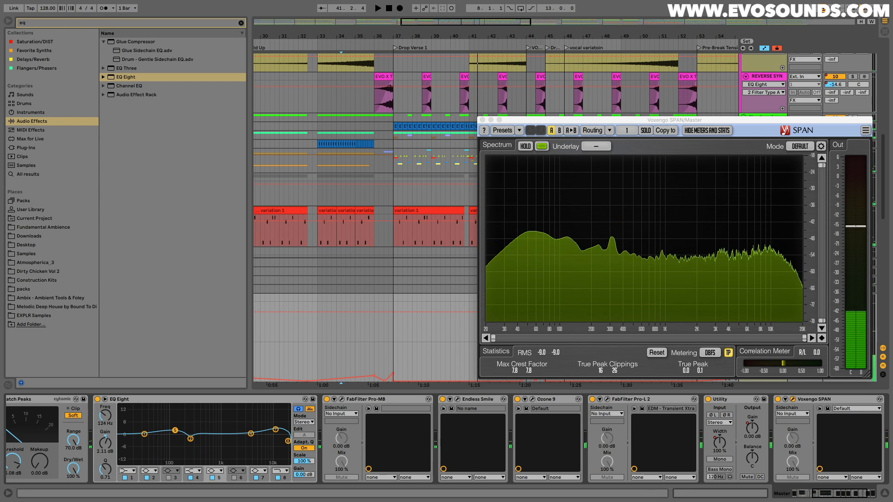
key("space")
scroll(197, 430, "left", 1)
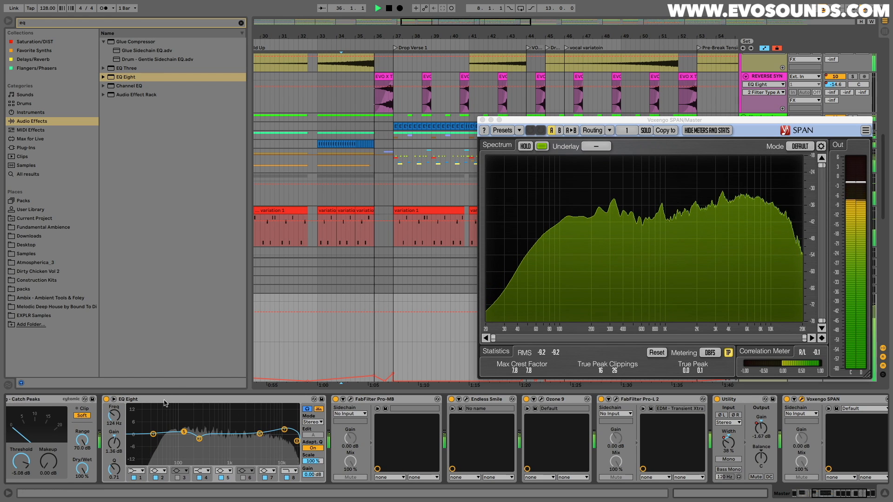
left_click(153, 434)
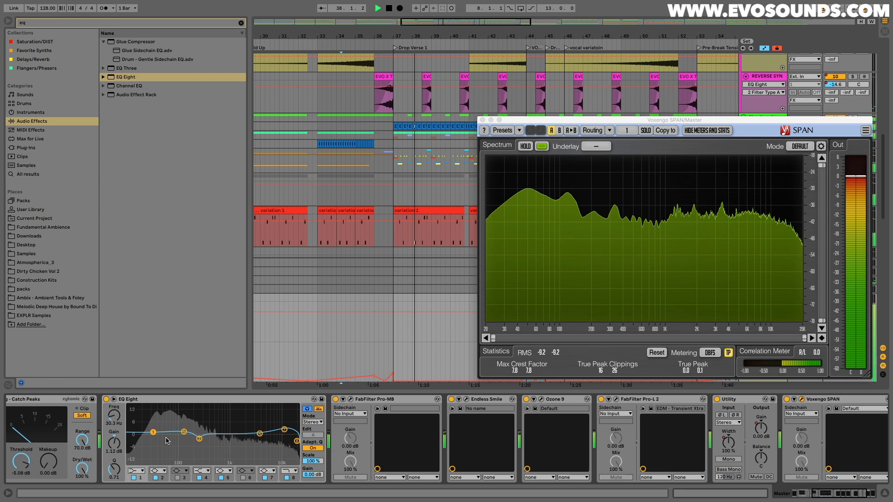
left_click_drag(199, 438, 199, 443)
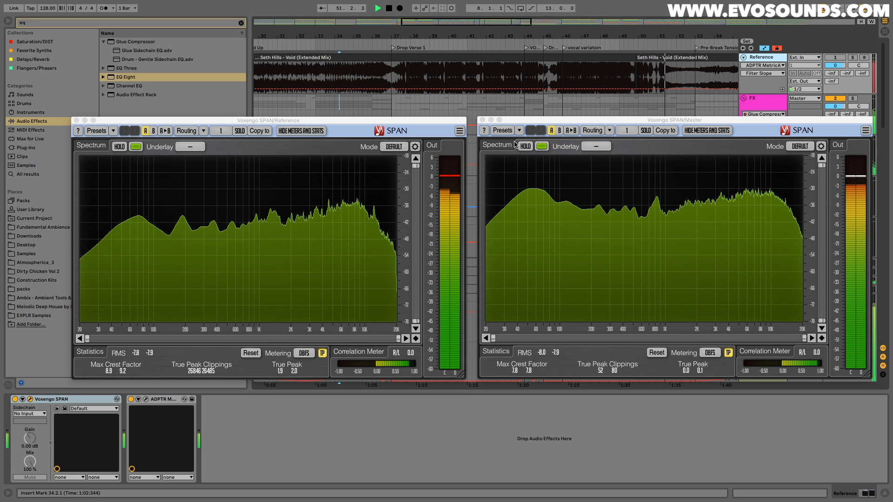
left_click(492, 126)
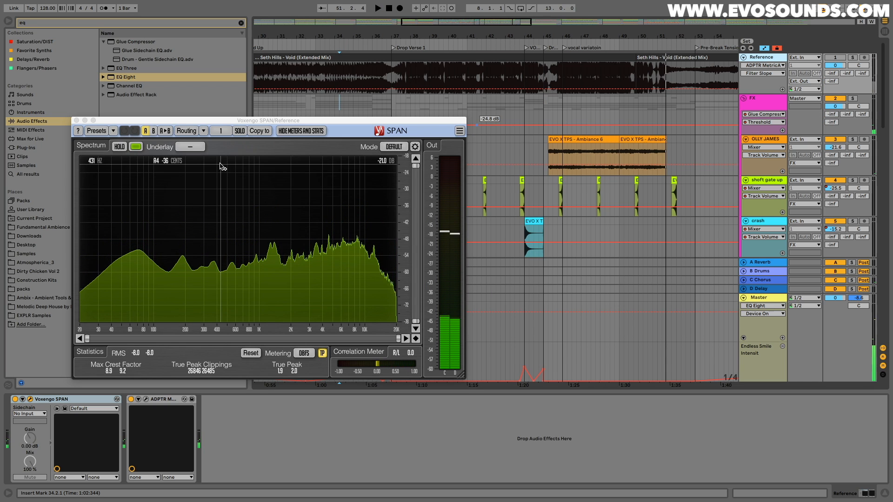
left_click(77, 120)
left_click(768, 298)
- Select the UP 1 track's Upfilter clip in the vocal variation section and set the track's volume to -19.6 dB
scroll(596, 253, "down", 20)
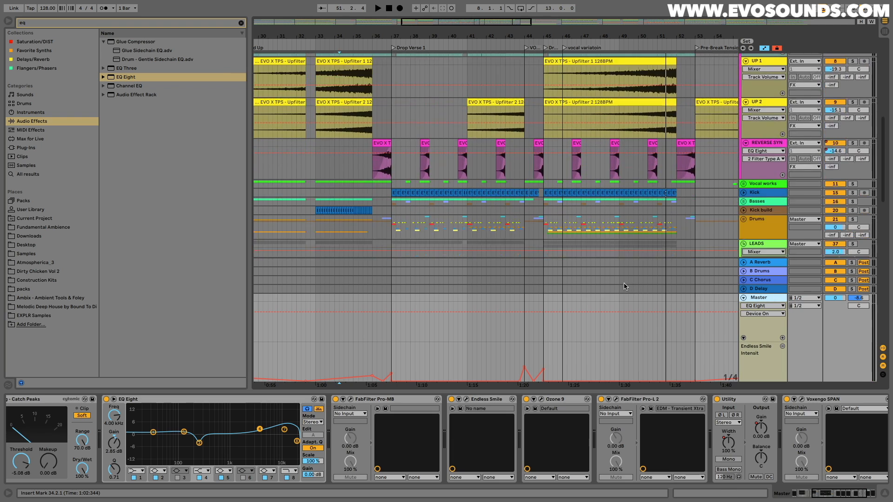
scroll(596, 253, "up", 20)
scroll(601, 177, "down", 3)
scroll(599, 176, "down", 4)
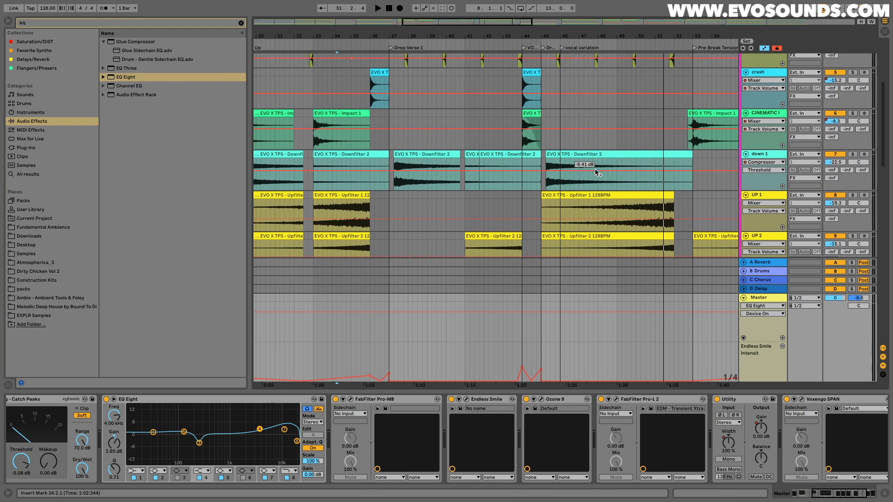
left_click(596, 140)
left_click(612, 181)
left_click(622, 221)
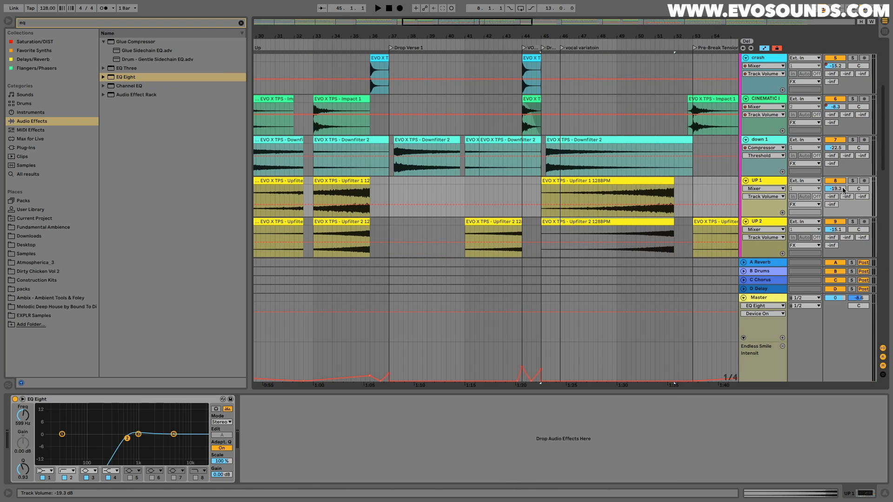
scroll(533, 186, "down", 10)
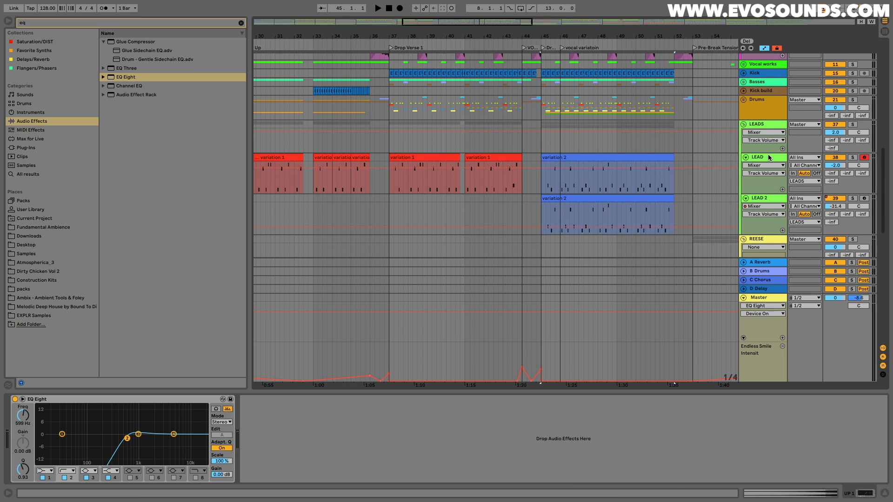
- Turn off the Drums group's Reverb, audition the group soloed from bar 45, and clear the solo
left_click(768, 158)
left_click(843, 103)
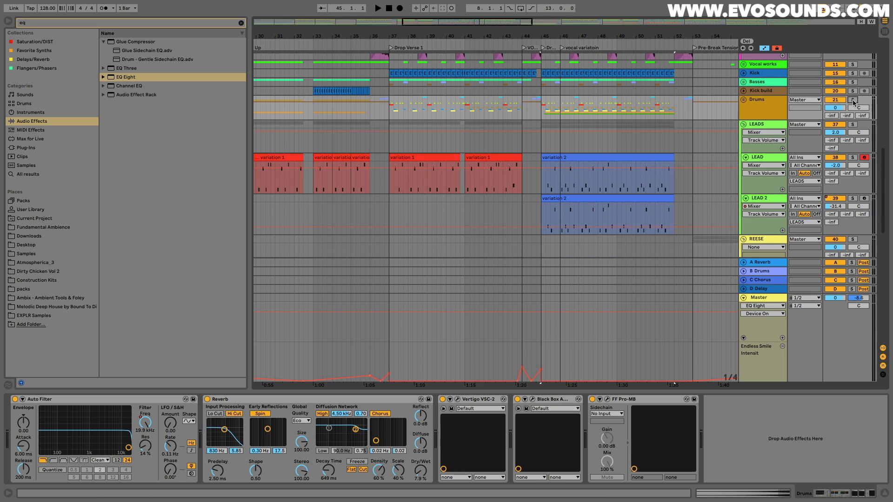
left_click(208, 399)
key("space")
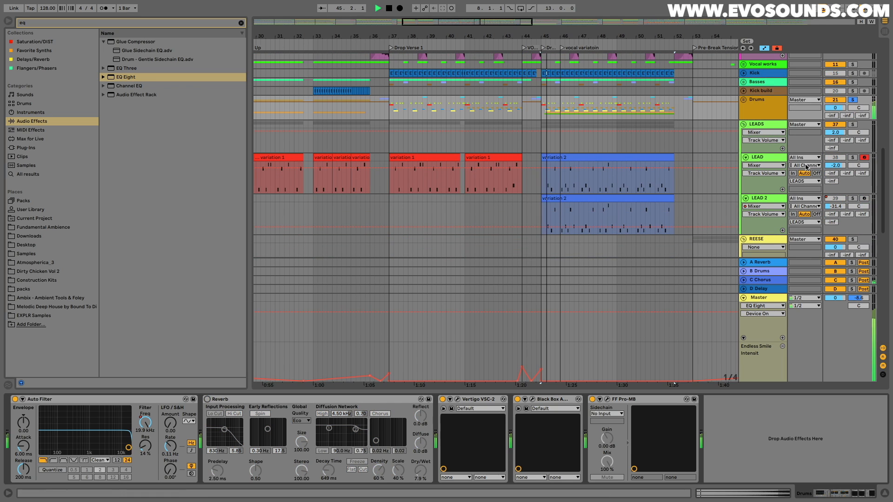
left_click(852, 99)
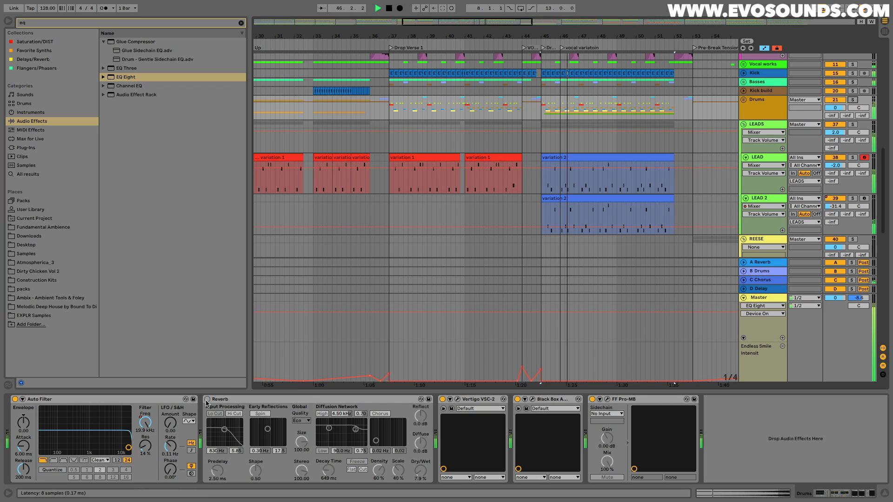
- Set band 7 of the Master's EQ Eight to 0.62 dB at 12.1 kHz and bypass the EQ during playback to compare
left_click(768, 300)
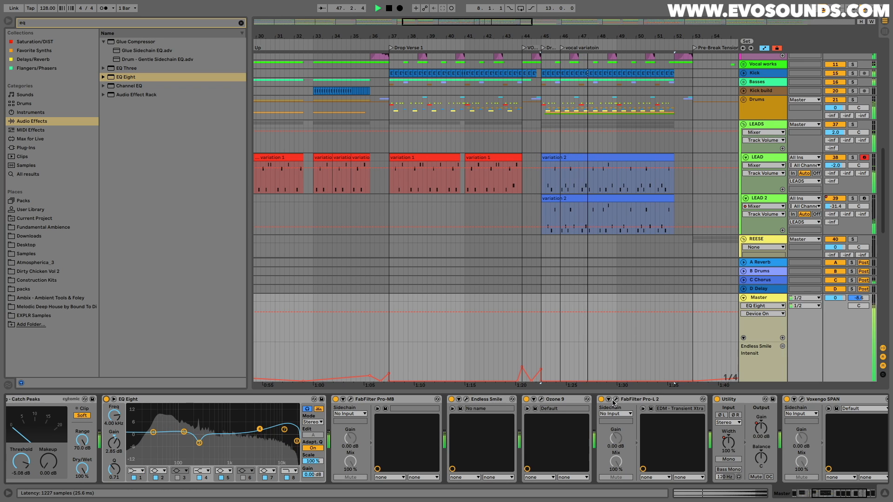
key("space")
left_click_drag(284, 429, 284, 431)
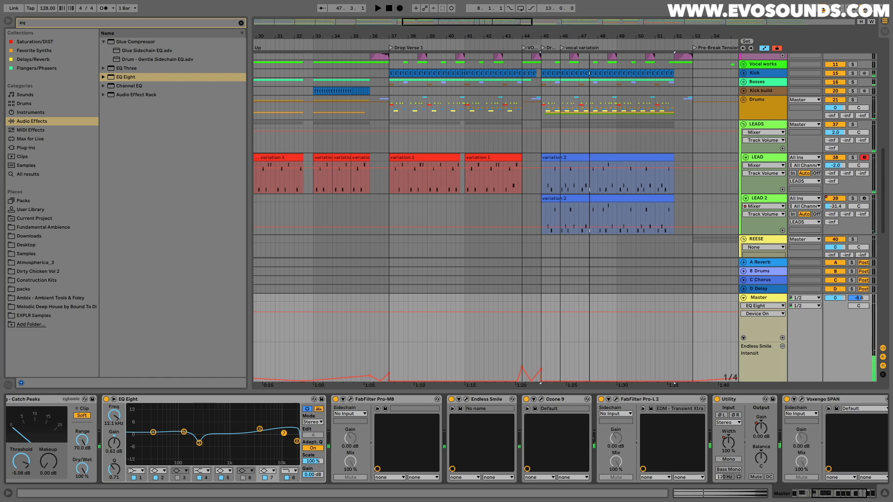
key("space")
left_click(105, 399)
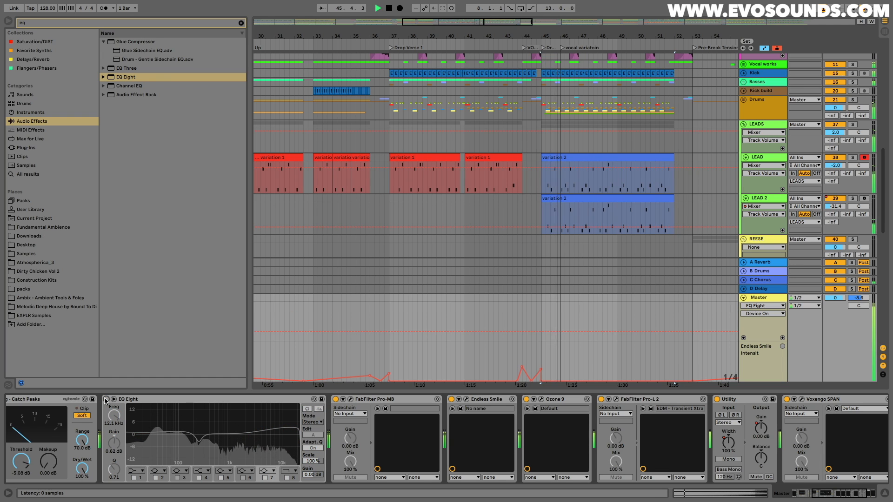
left_click(105, 399)
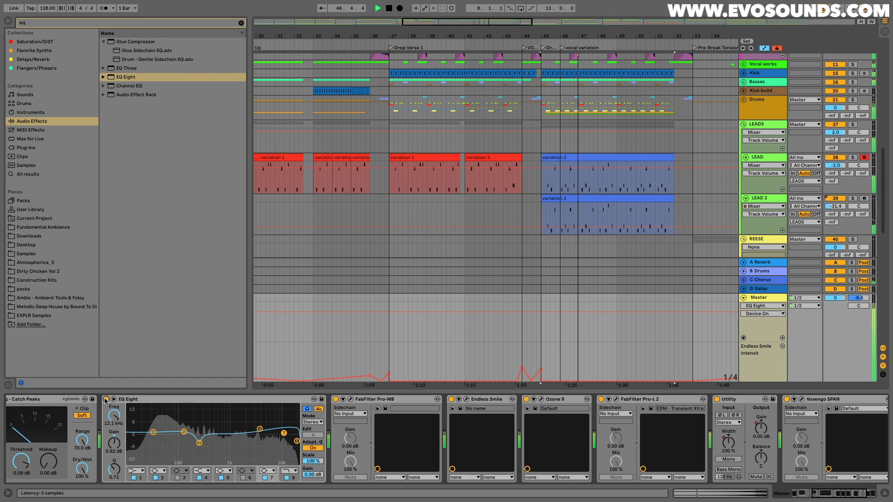
- Check the Master's spectrum in SPAN during playback and close the analyzer
scroll(568, 384, "down", 3)
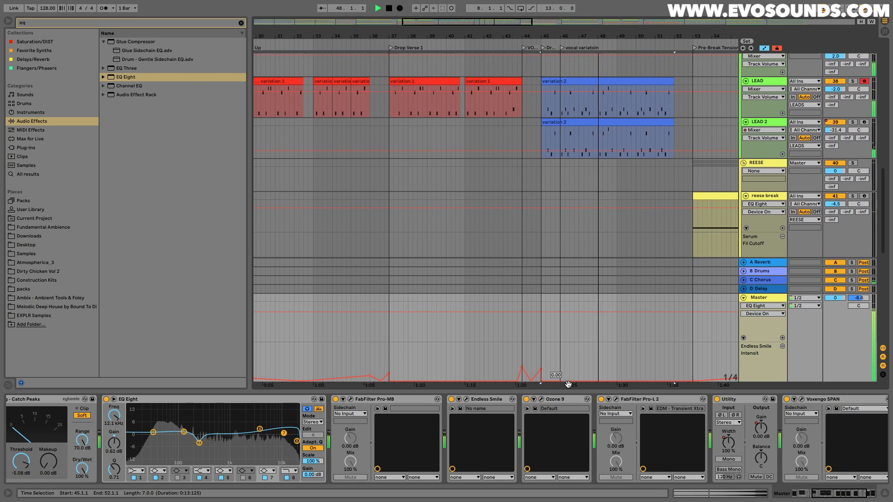
scroll(604, 437, "right", 3)
left_click(670, 399)
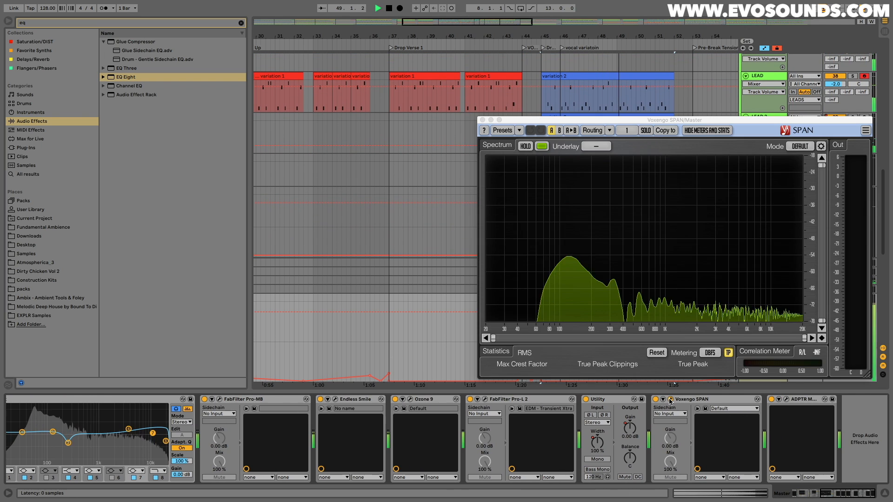
left_click(483, 120)
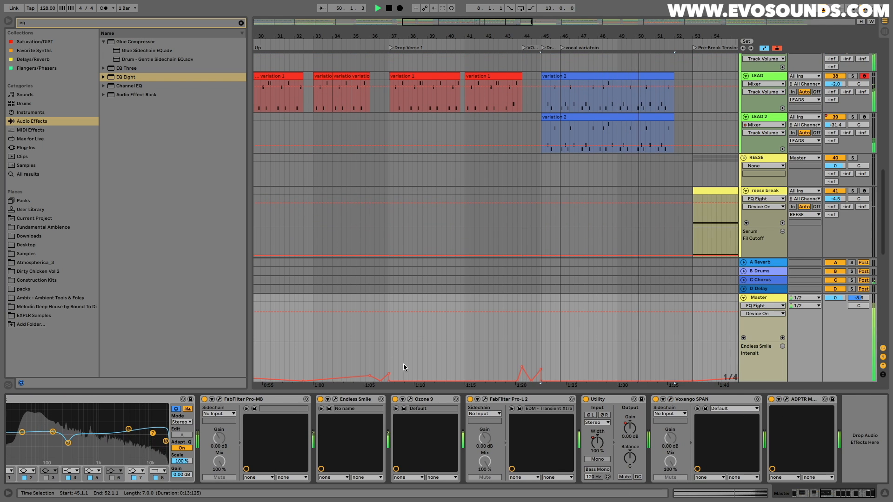
- Unfold the Drums group, set the main drums track's volume to -25.5 dB and toggle the track to compare during playback
scroll(600, 166, "up", 10)
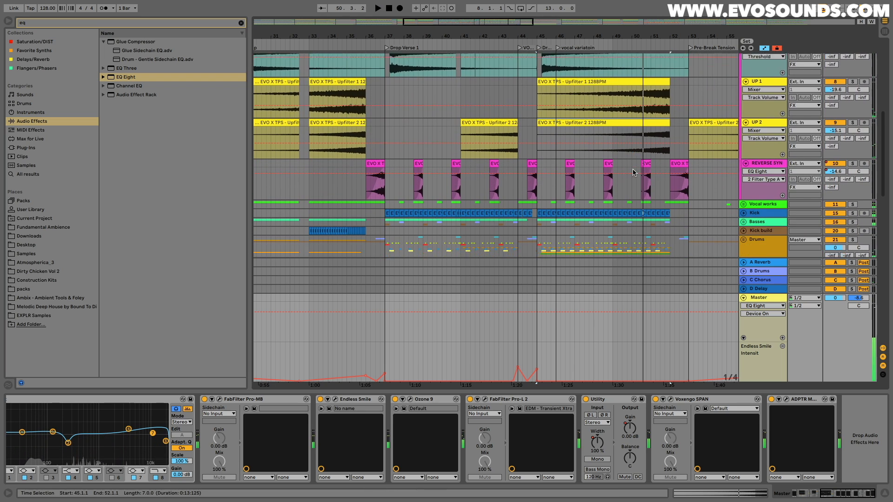
scroll(632, 172, "down", 3)
left_click(744, 164)
scroll(814, 121, "down", 6)
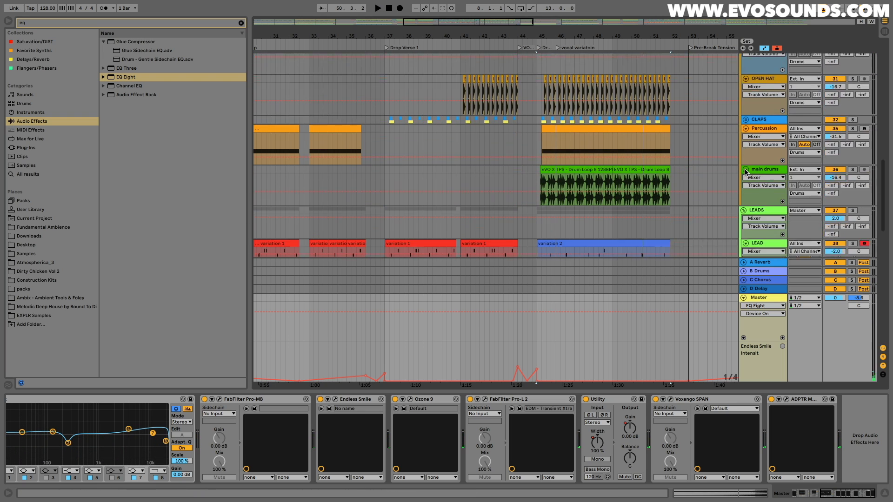
key("space")
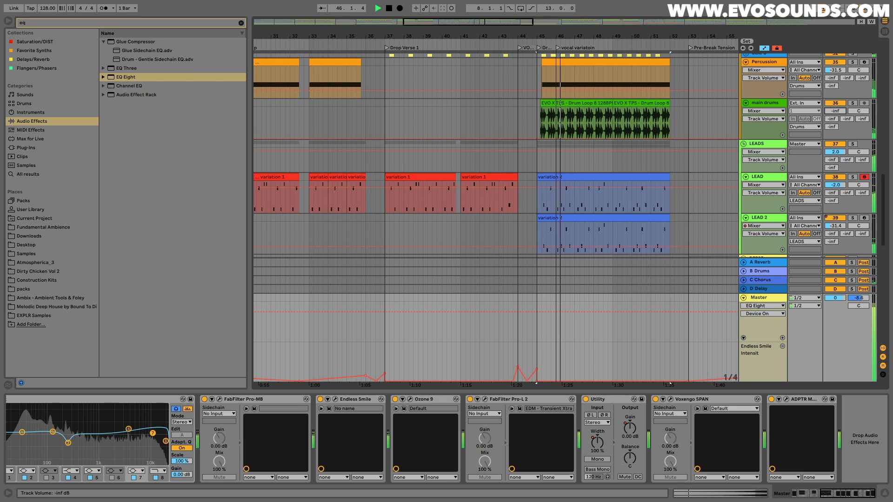
left_click_drag(835, 111, 835, 105)
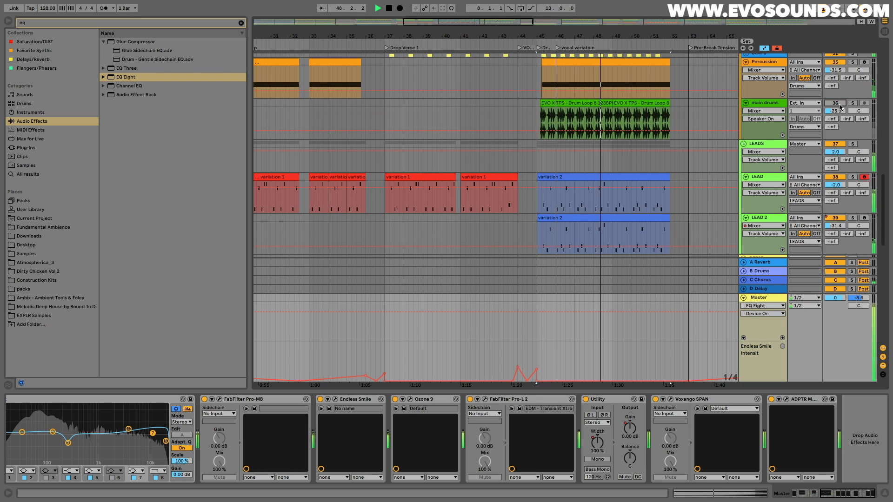
- Play from 43.3.1 and set the 250 Hz cut in the Master's EQ Eight to -1.36 dB
left_click(511, 96)
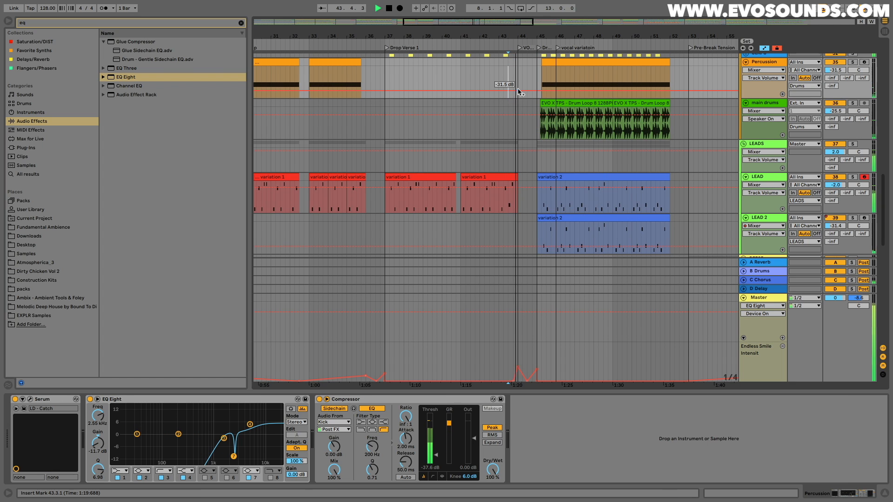
scroll(519, 92, "down", 10)
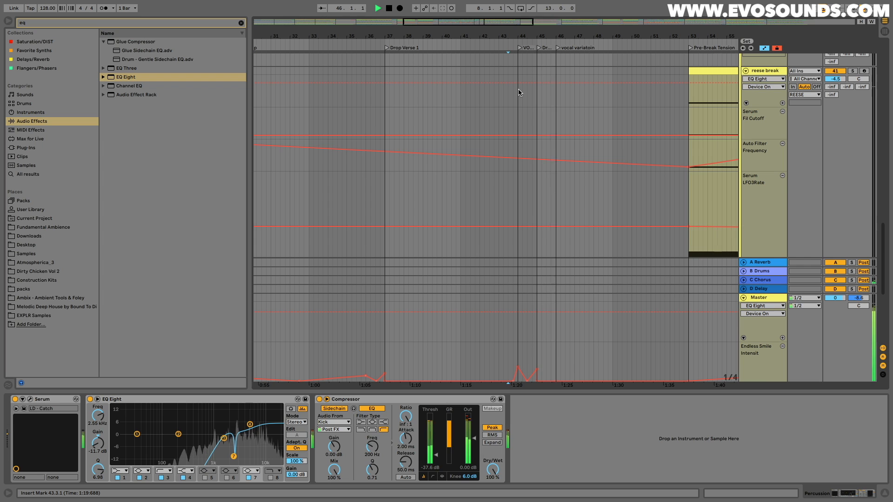
scroll(519, 93, "up", 4)
left_click(759, 298)
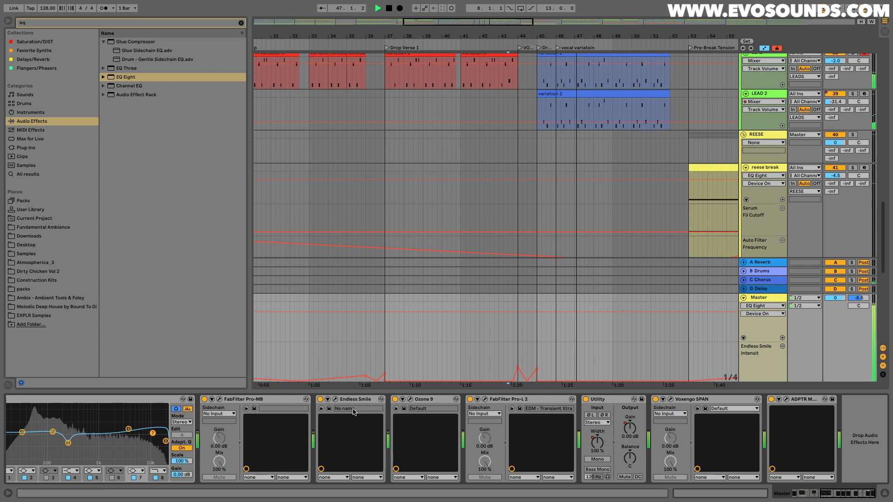
scroll(353, 411, "up", 5)
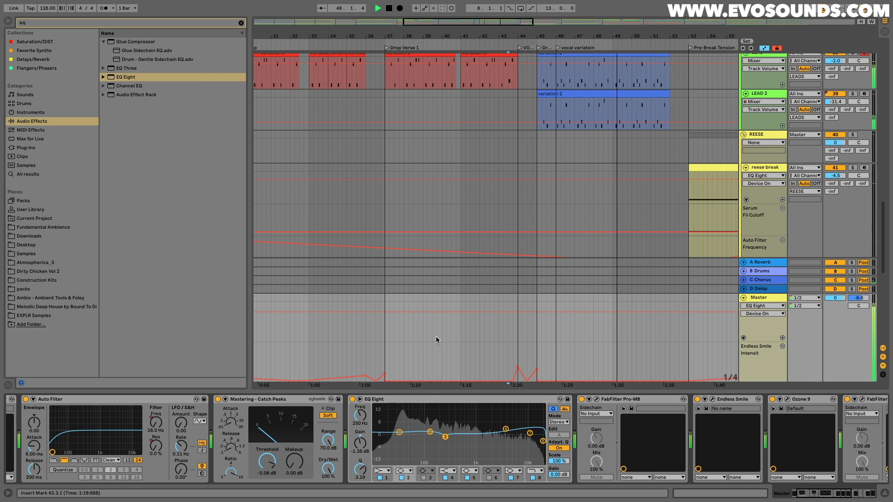
- Play from 37.1.1, and inspect the Ozone 9 Maximizer and the Pro-L 2 limiter gain on the Master, closing both plug-ins
left_click(381, 97)
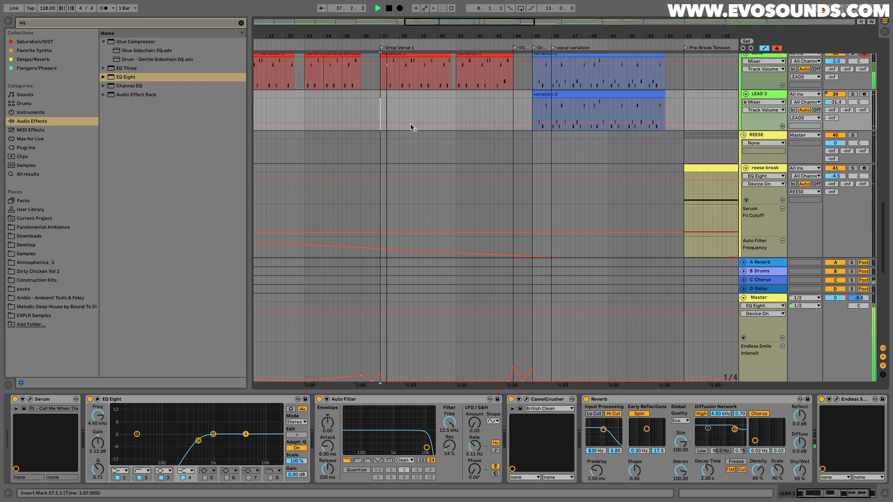
left_click(763, 298)
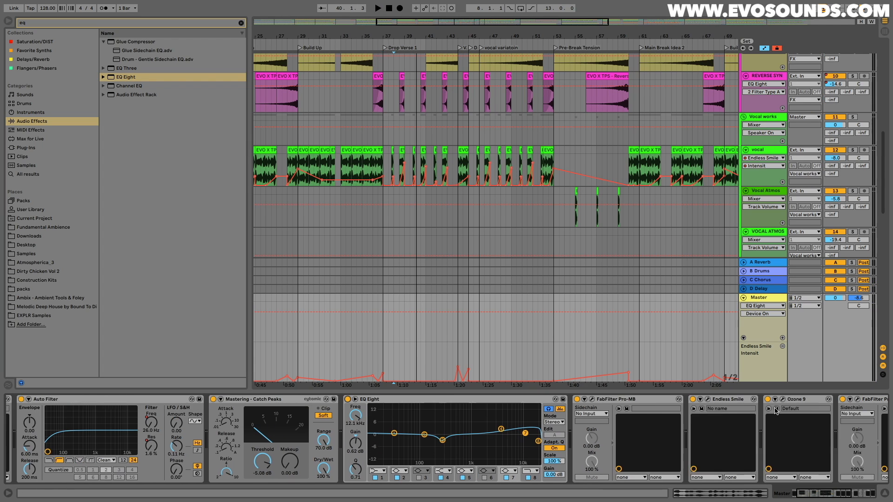
scroll(775, 410, "right", 6)
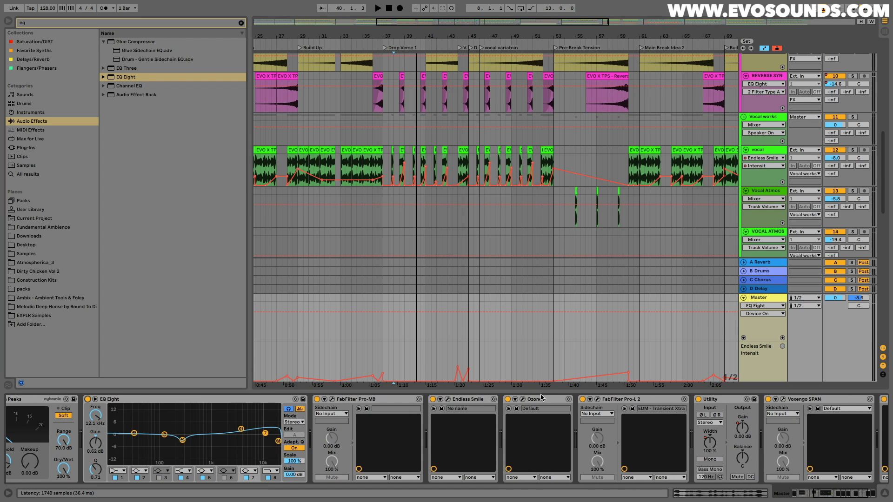
left_click(523, 402)
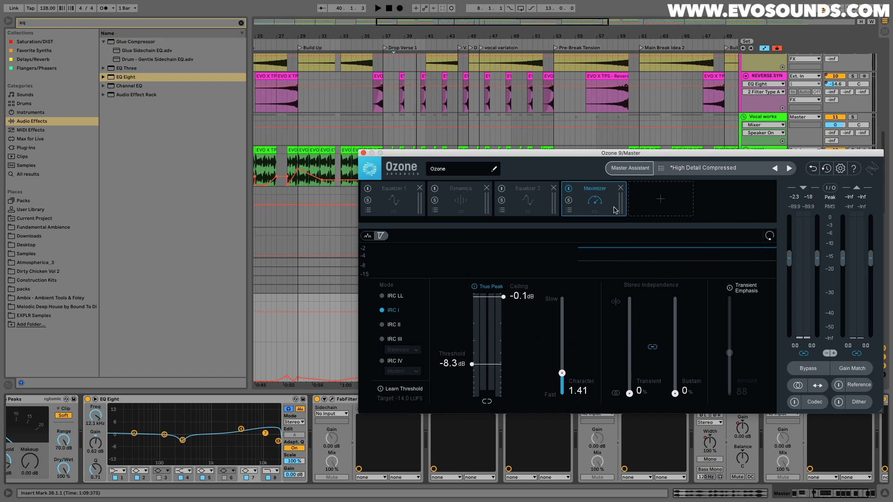
left_click(363, 153)
left_click(598, 400)
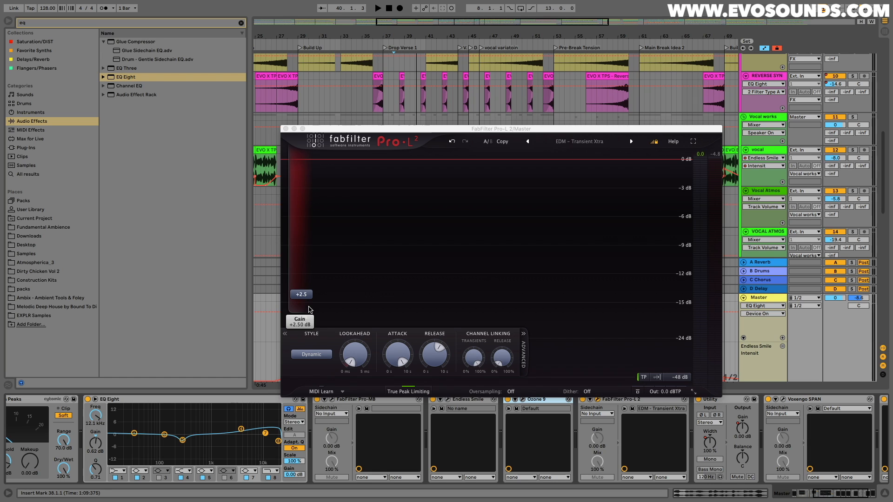
mouse_move(310, 309)
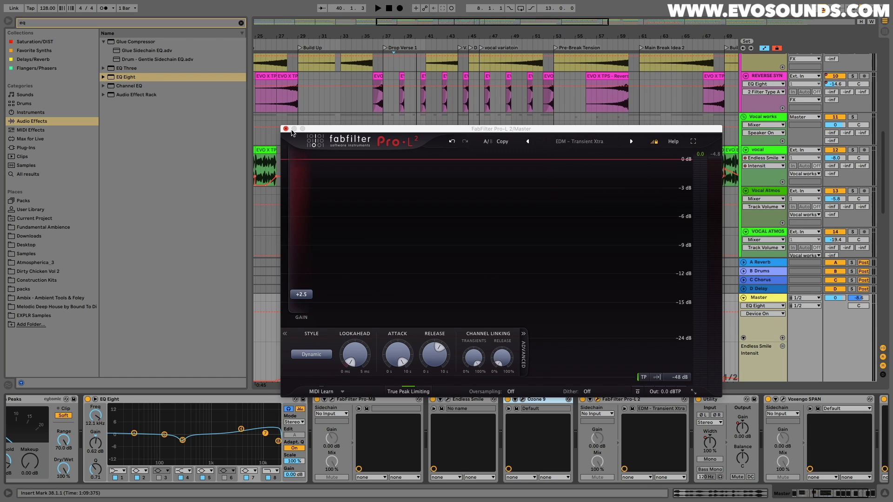
left_click(286, 129)
scroll(814, 420, "right", 3)
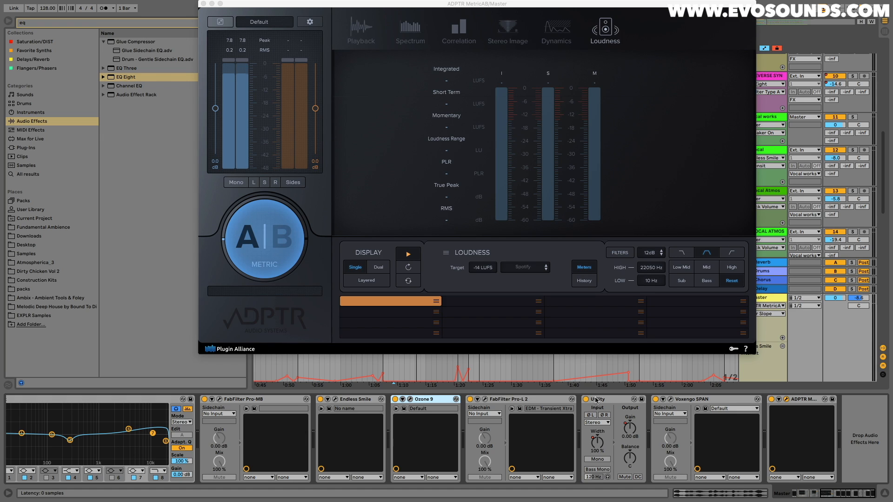
left_click_drag(594, 400, 16, 439)
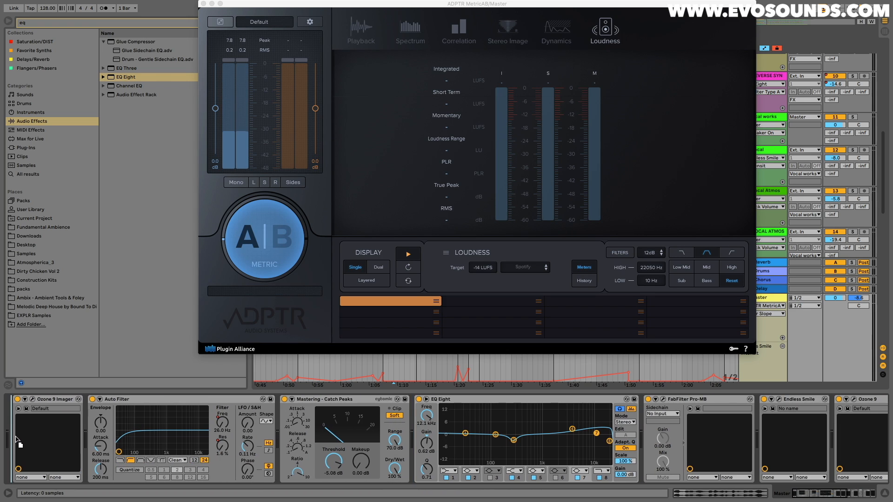
left_click_drag(71, 424, 38, 408)
key("space")
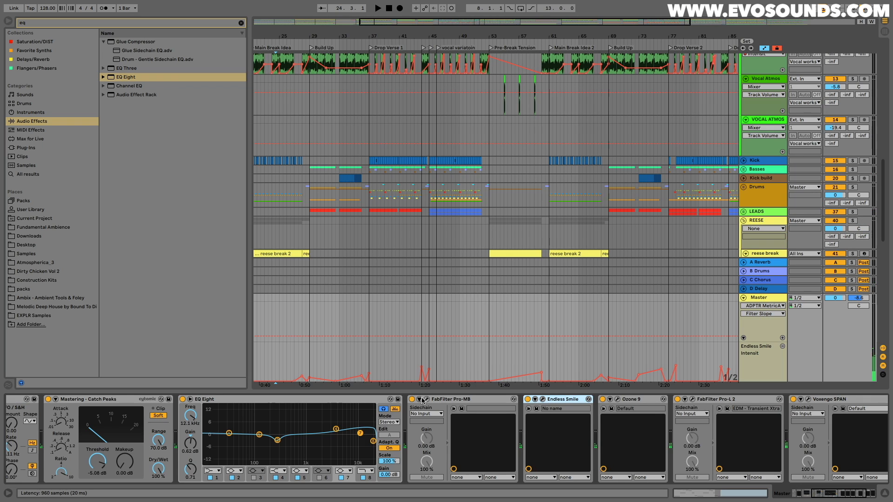
scroll(421, 401, "left", 10)
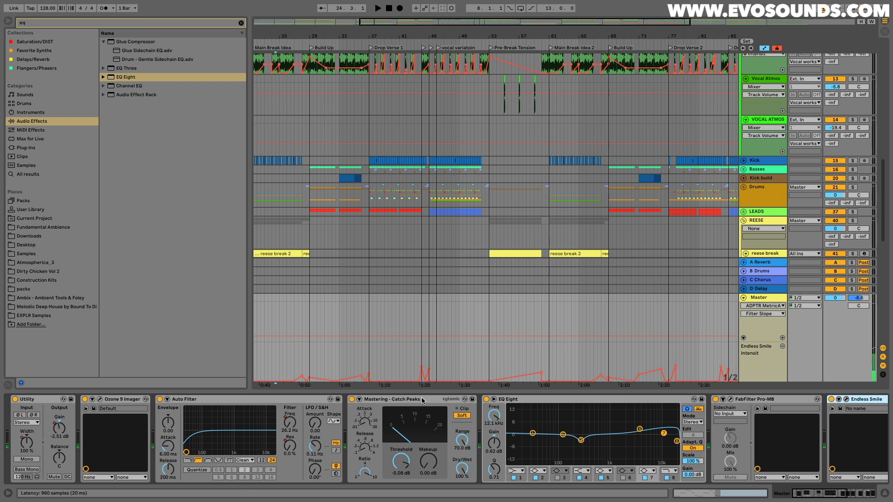
scroll(674, 195, "left", 1)
mouse_move(746, 2)
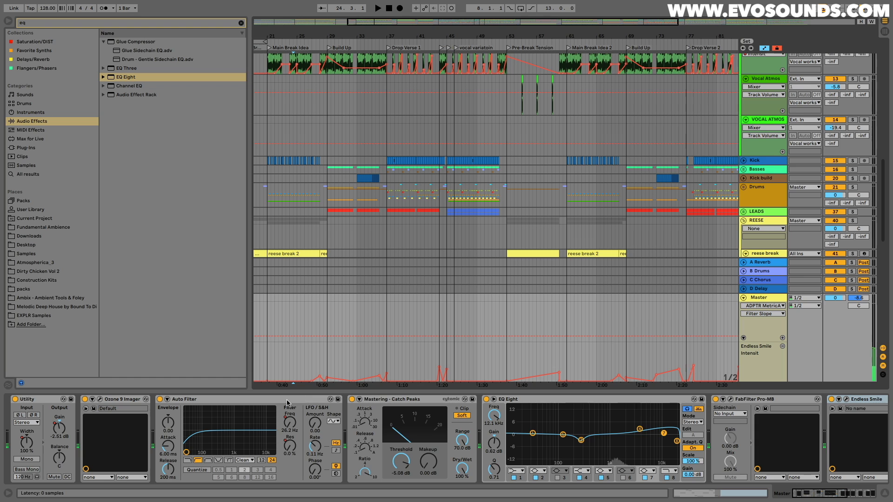
scroll(289, 403, "right", 10)
scroll(289, 402, "left", 10)
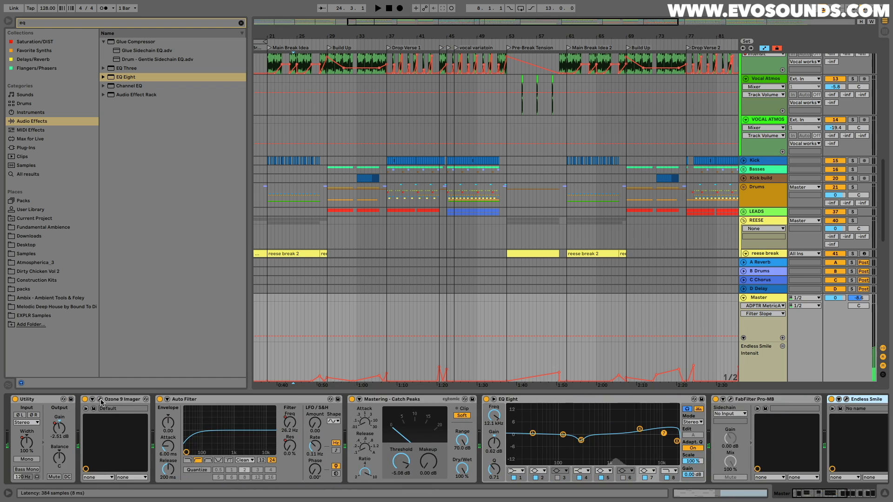
left_click(100, 399)
left_click(244, 182)
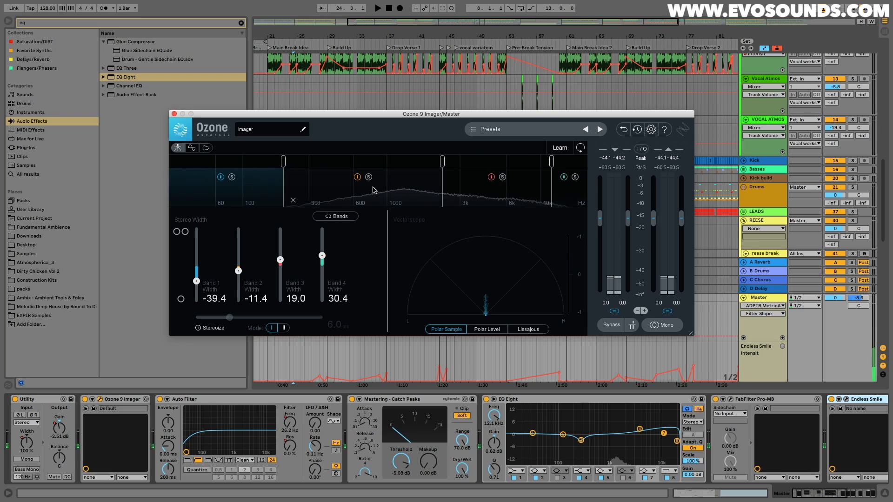
left_click(373, 190)
left_click(260, 195)
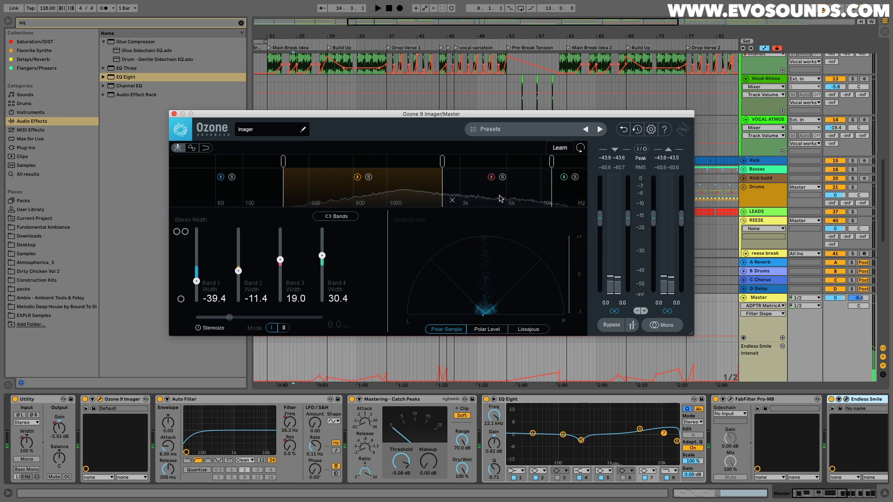
left_click(173, 114)
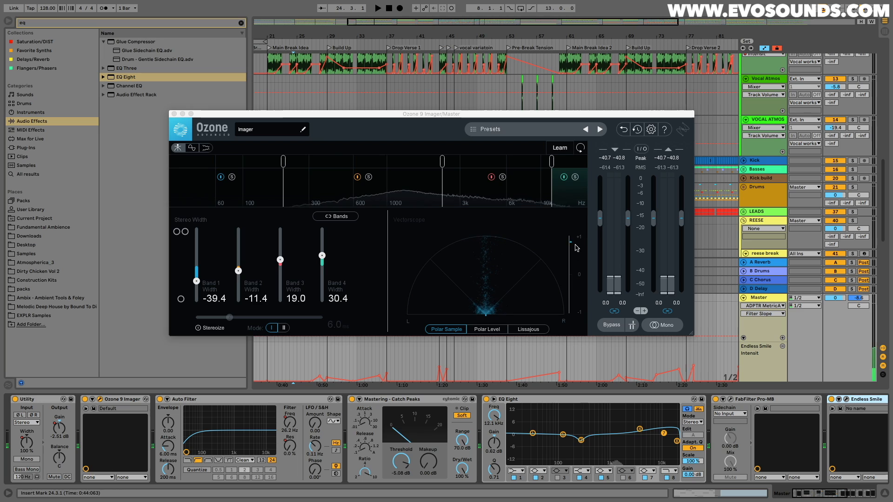
left_click(173, 114)
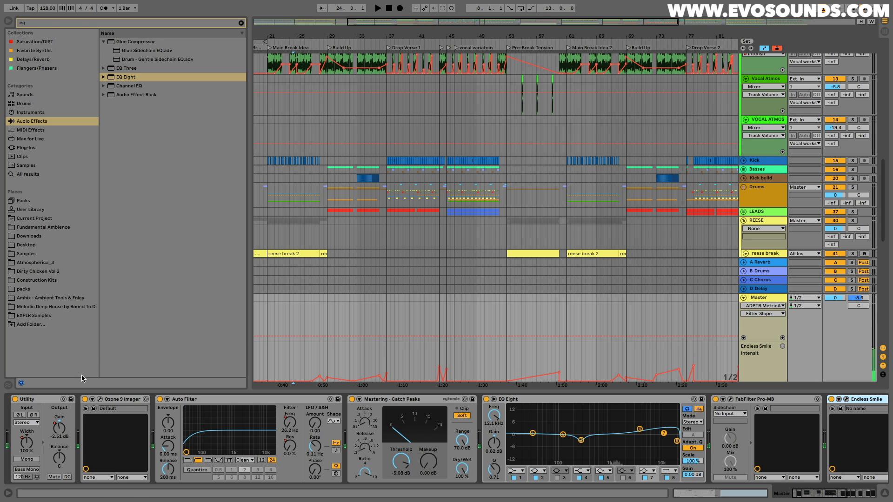
left_click(201, 402)
left_click_drag(207, 405, 77, 411)
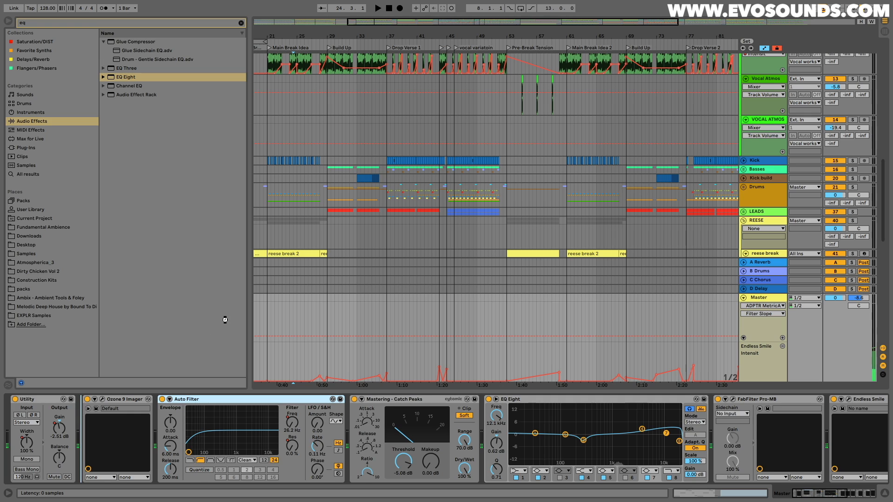
left_click_drag(224, 319, 447, 355)
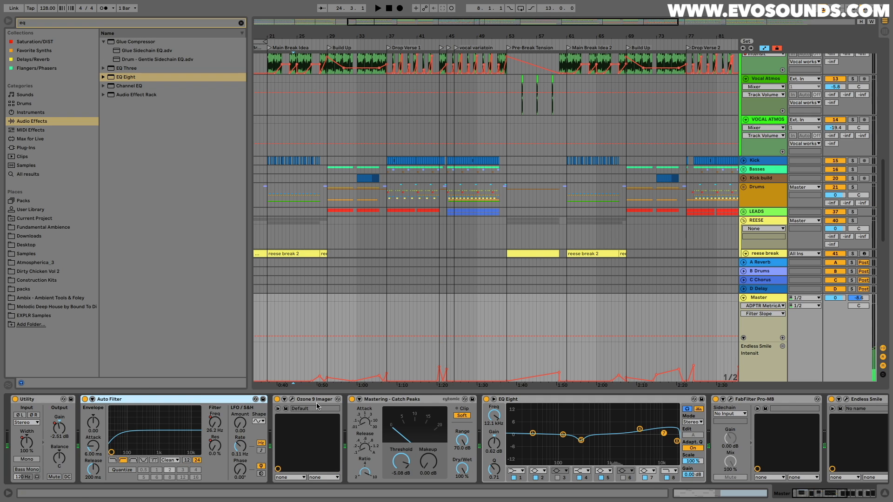
- Play from 45.1.1 and deepen the low-mid cut in the Master's EQ Eight to about -3.64 dB near 278 Hz
left_click(359, 403)
scroll(290, 458, "right", 3)
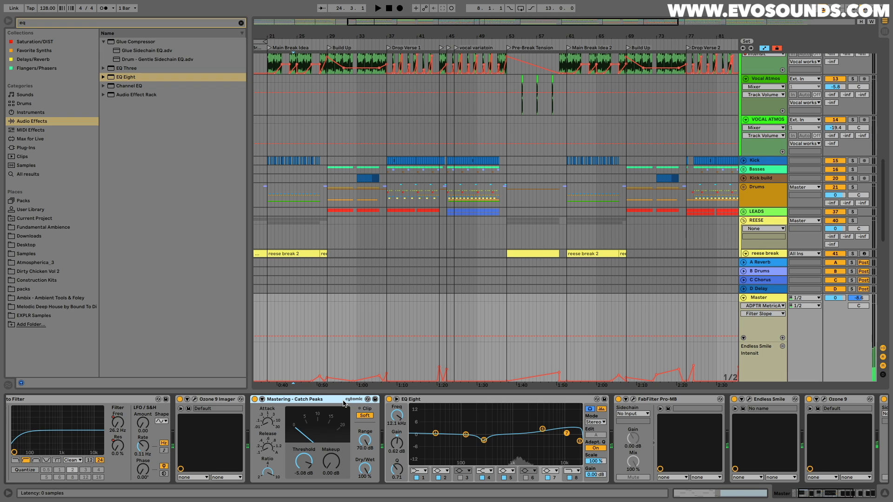
scroll(344, 403, "right", 2)
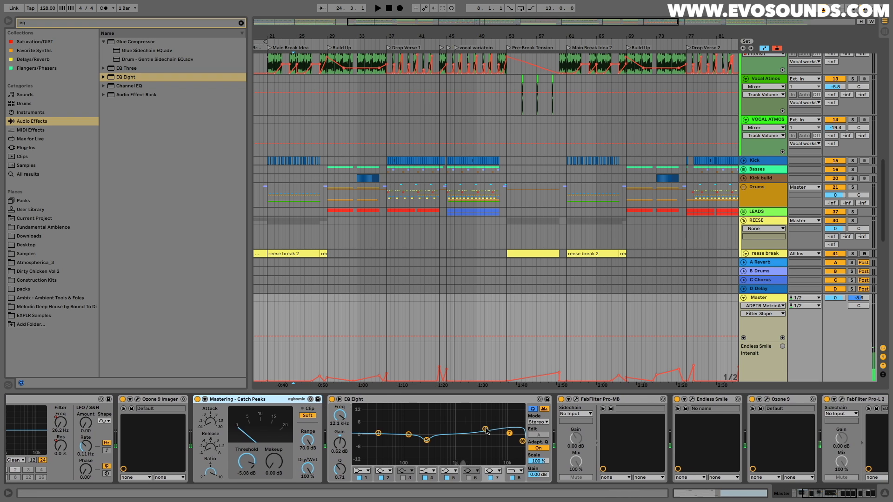
scroll(308, 424, "right", 4)
left_click(308, 424)
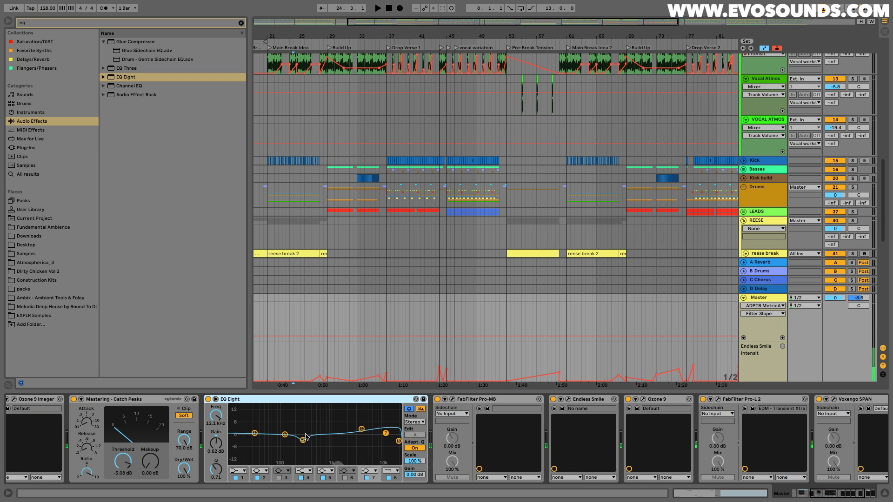
left_click(444, 180)
left_click(765, 299)
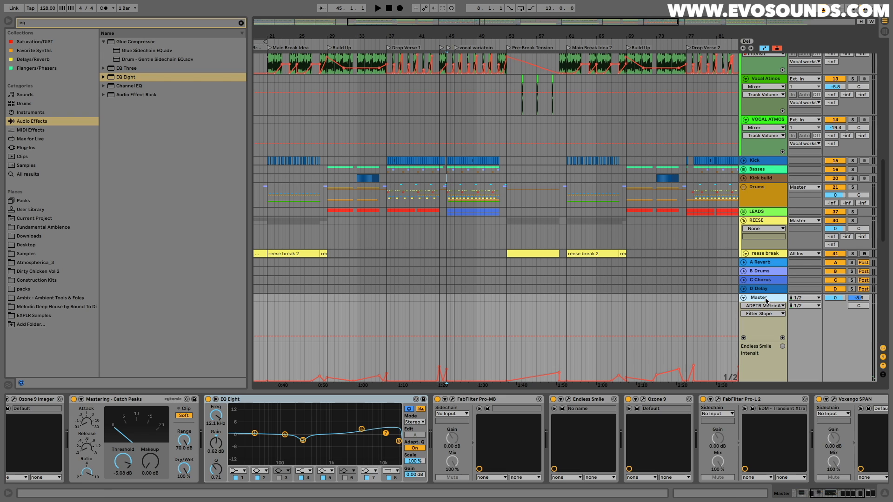
left_click(303, 440)
key("space")
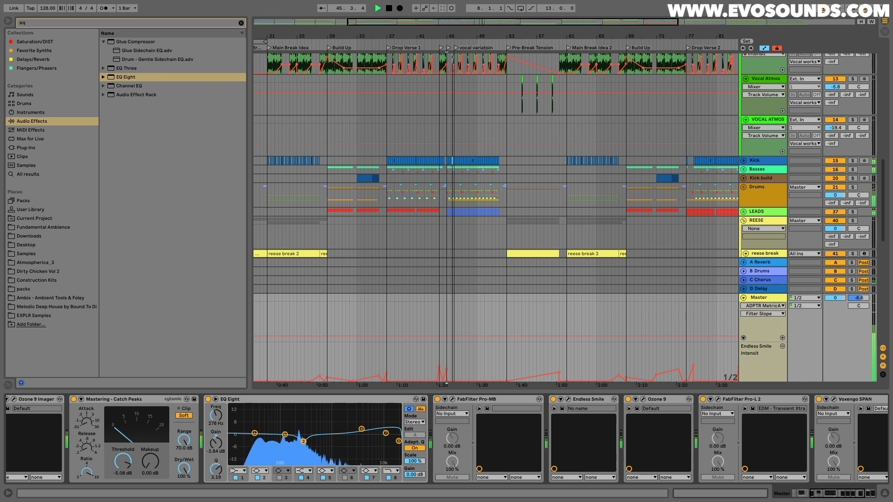
mouse_move(303, 440)
left_mouse_down()
mouse_move(300, 407)
mouse_move(302, 441)
left_mouse_up()
key("space")
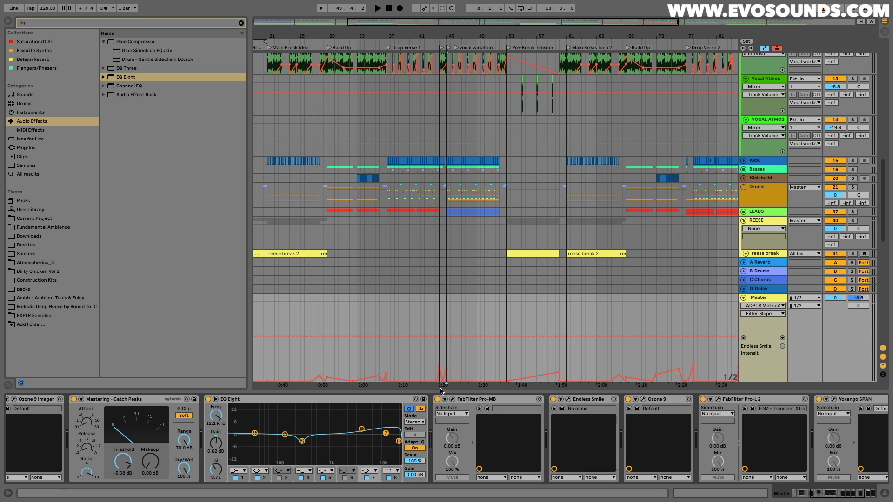
- Open the Master's Pro-MB, solo band 1 and compare it with and without compression during playback
left_click(451, 401)
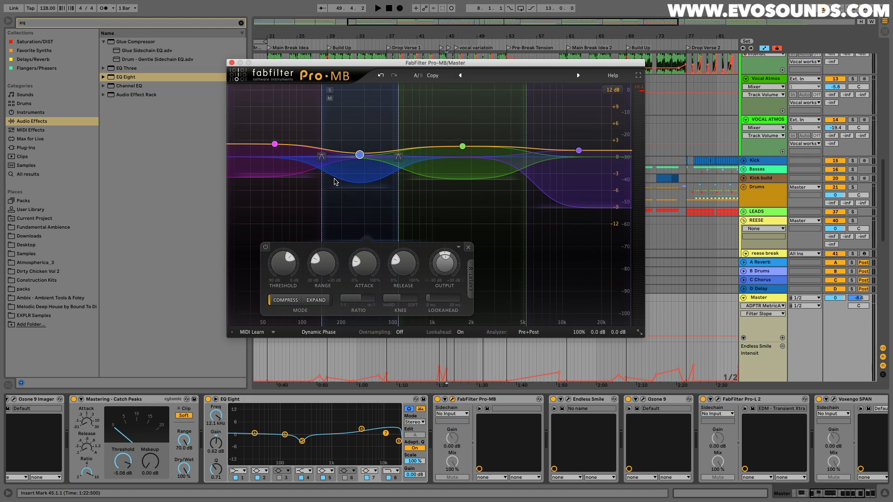
left_click(236, 91)
key("space")
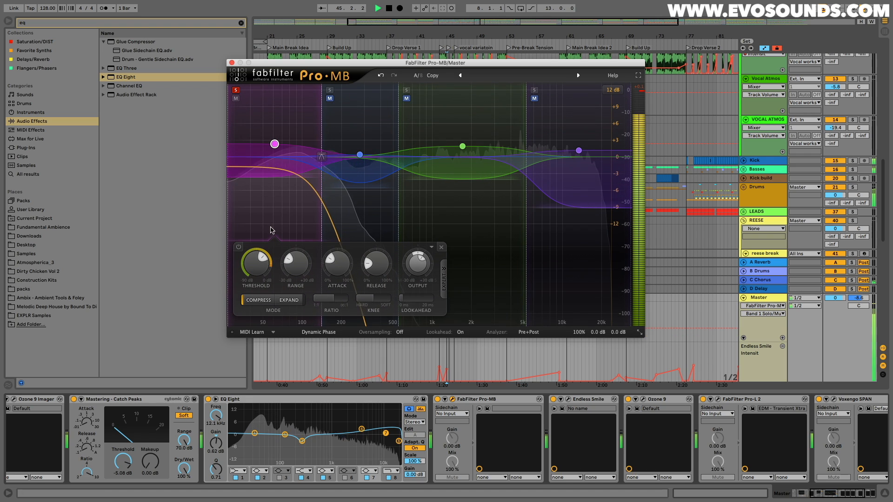
left_click(239, 247)
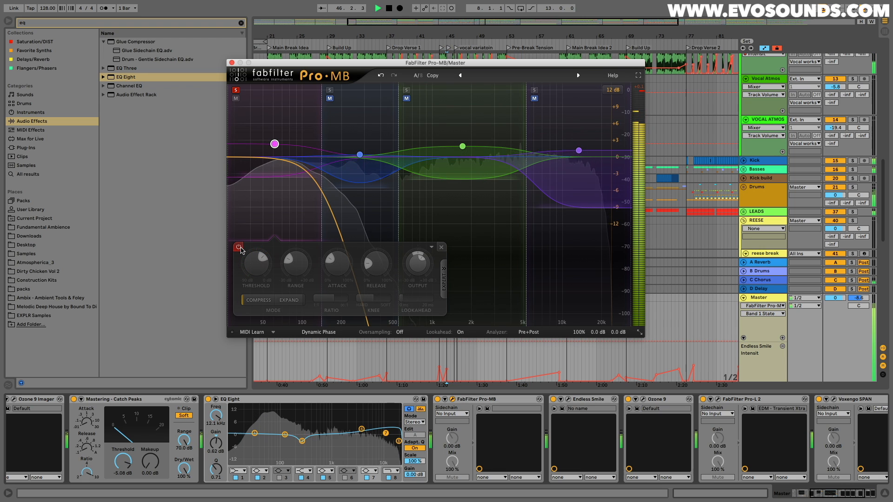
left_click(239, 247)
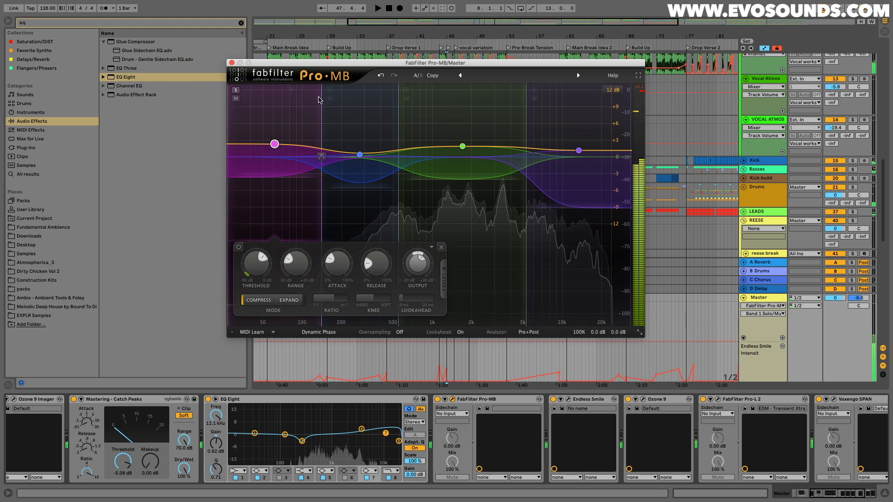
- Solo band 2 in Pro-MB and toggle its band bypass during playback to compare the compression
left_click(330, 90)
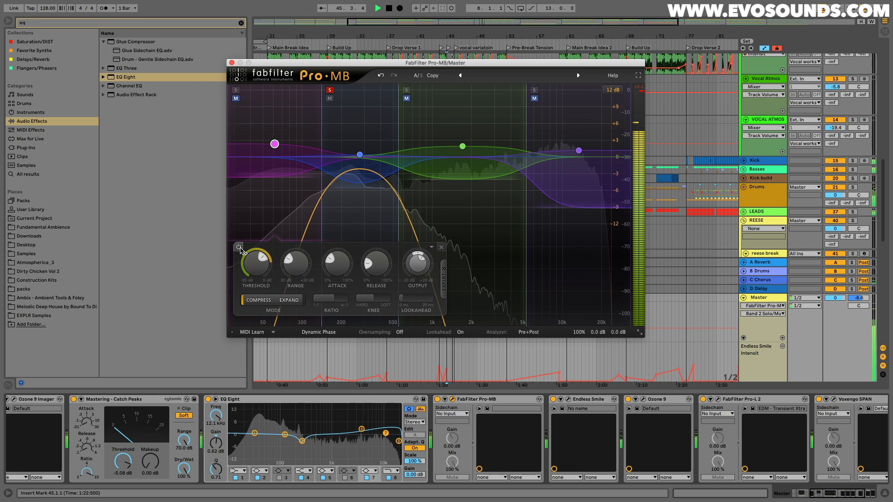
left_click(239, 248)
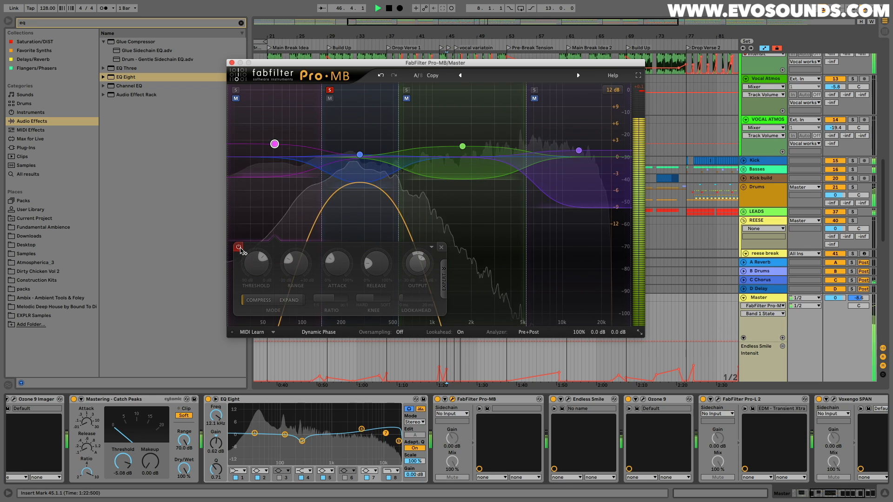
left_click(258, 247)
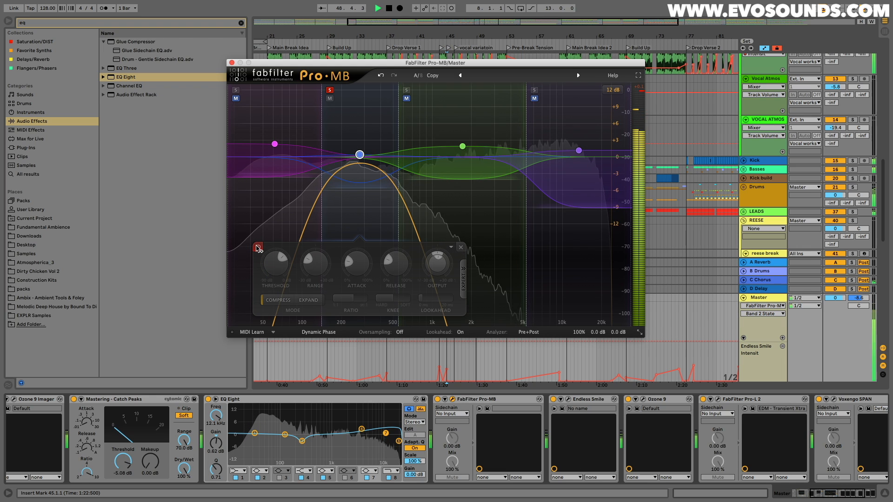
left_click(258, 248)
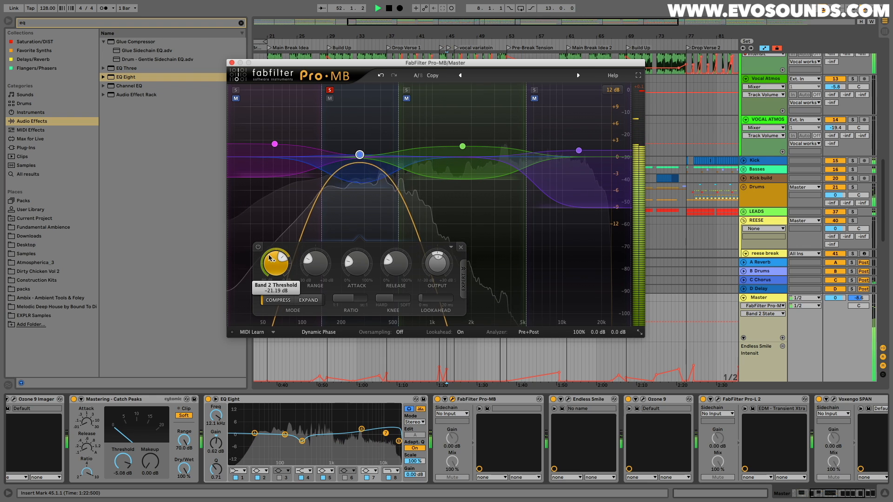
left_click(258, 247)
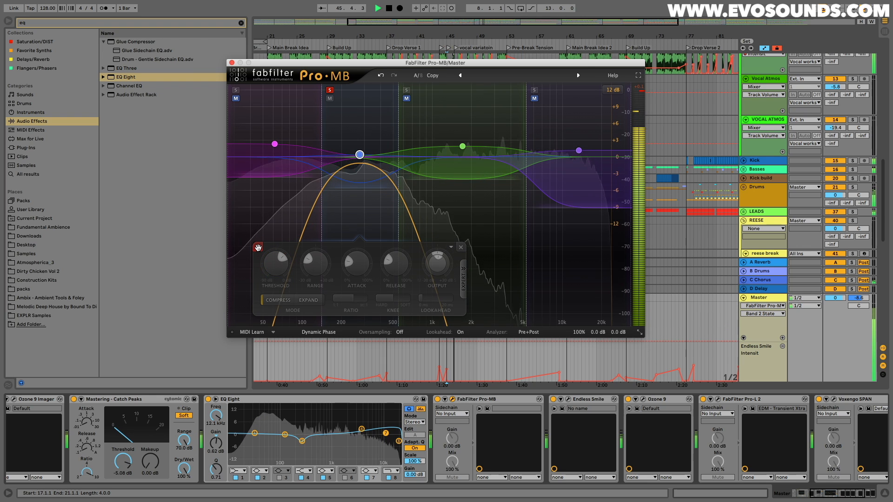
- Solo band 4 in Pro-MB after checking band 3, lower its output level to +0.98 dB during playback, and close the plug-in window
left_click(407, 90)
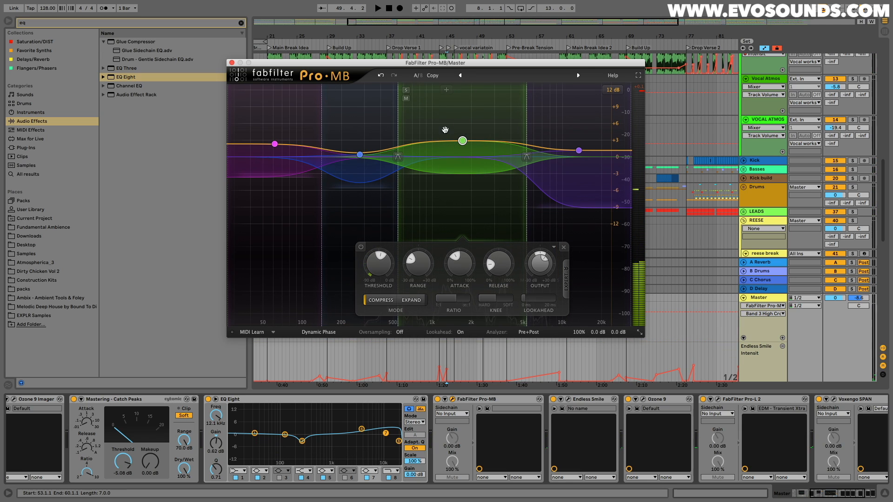
left_click(535, 89)
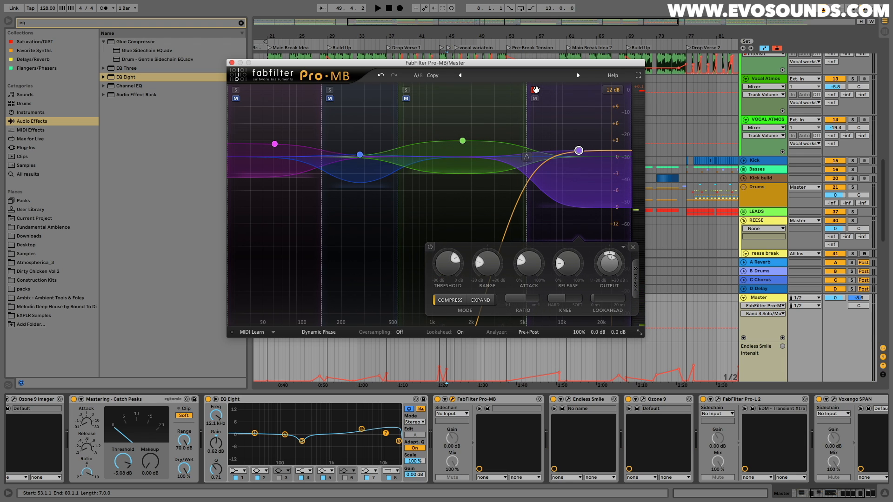
key("space")
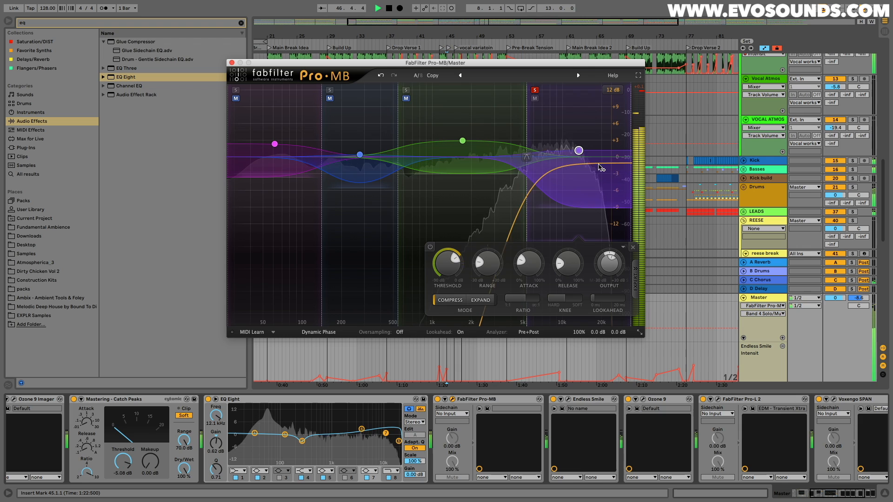
left_click_drag(609, 265, 609, 261)
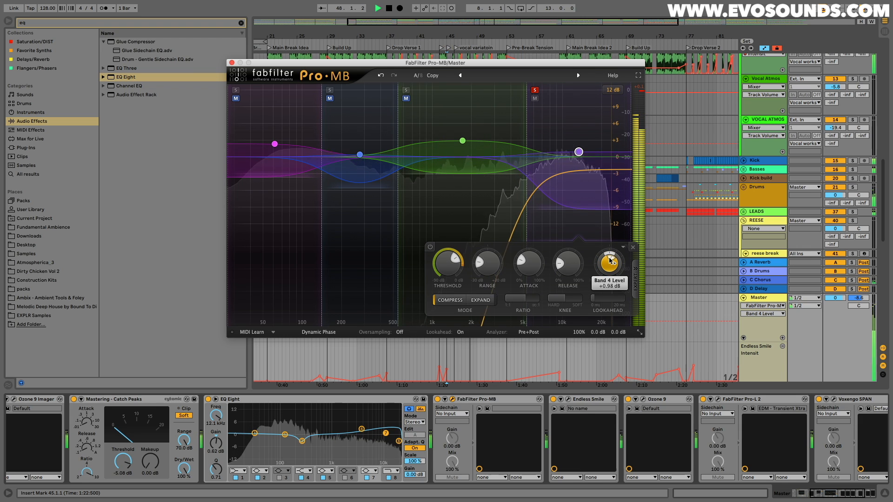
key("space")
left_click(231, 62)
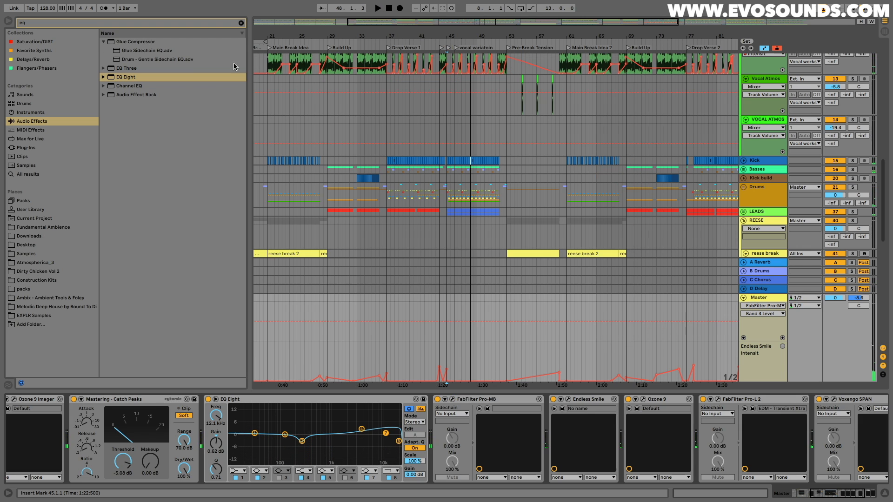
- Fold the FX group and set the playback start at 17.1.1, where the Pre-Break section begins
scroll(369, 114, "up", 10)
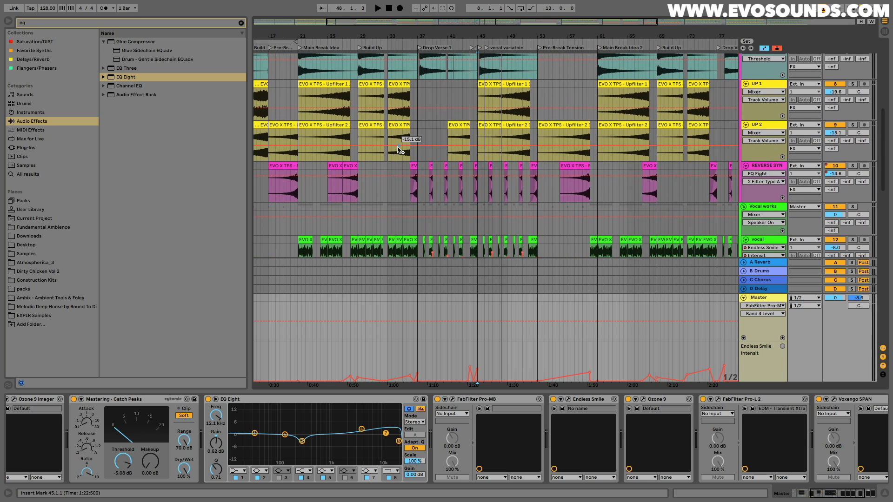
scroll(398, 151, "up", 8)
scroll(397, 150, "down", 2)
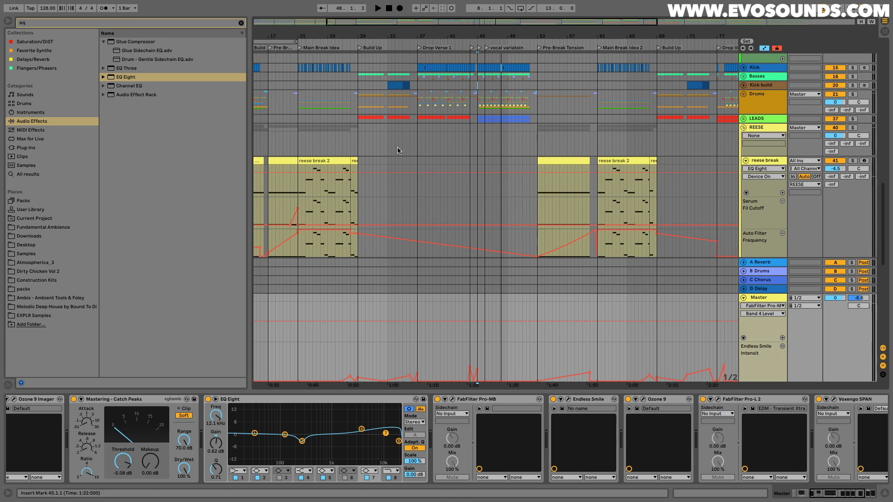
scroll(427, 150, "up", 10)
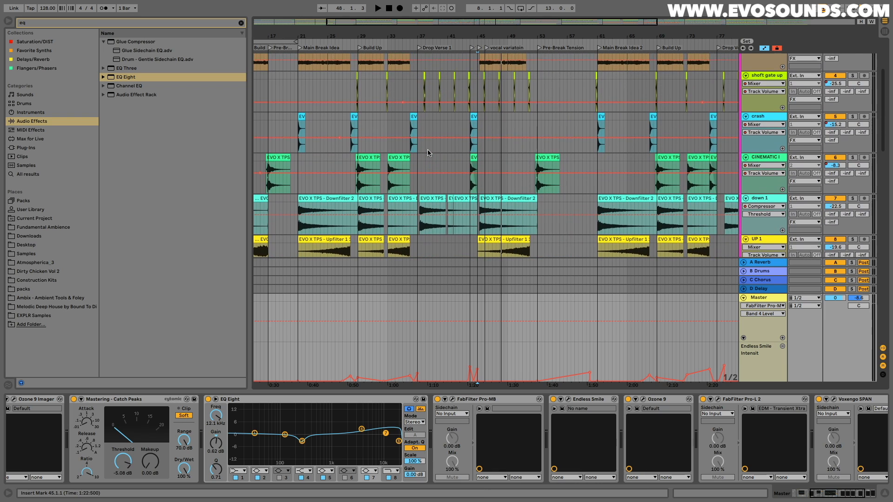
left_click(743, 98)
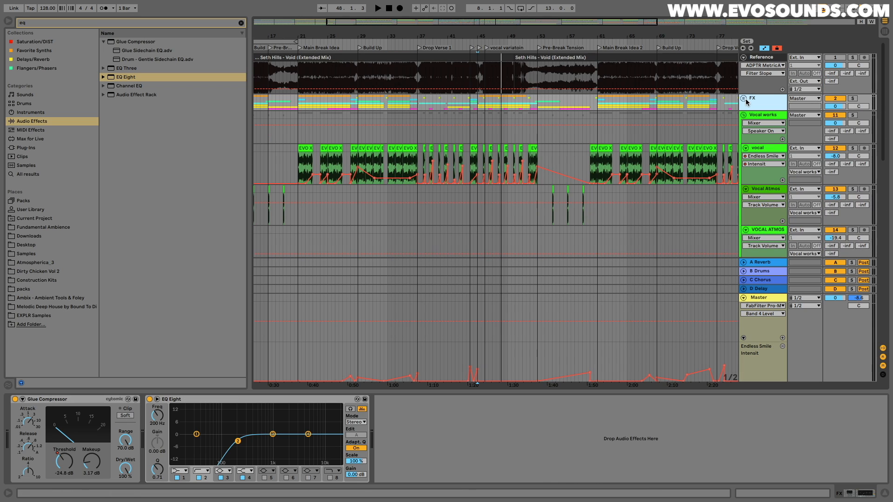
scroll(416, 159, "down", 1)
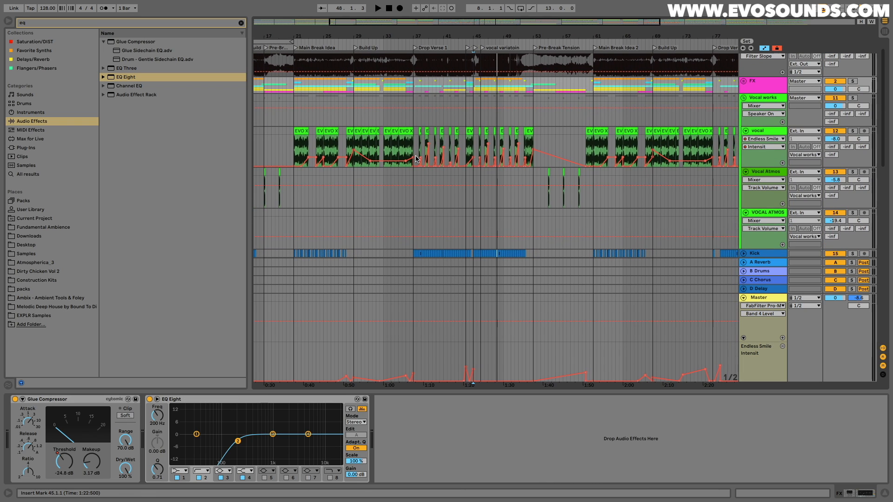
scroll(358, 146, "left", 5)
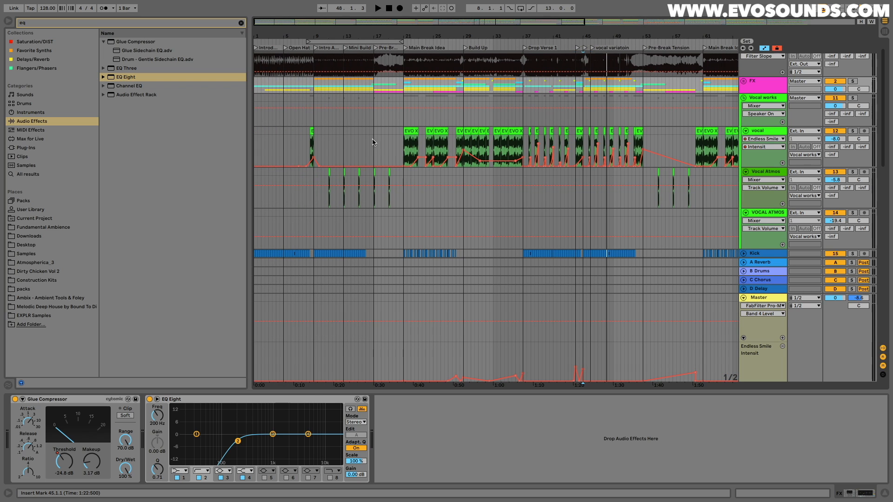
left_click(372, 142)
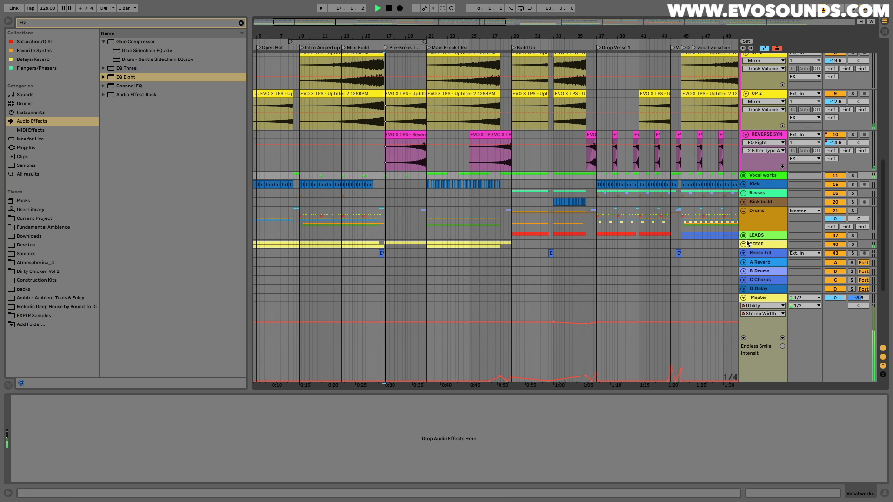
- Show the full length of the arrangement during playback and fold the expanded FX group track
scroll(749, 200, "down", 5)
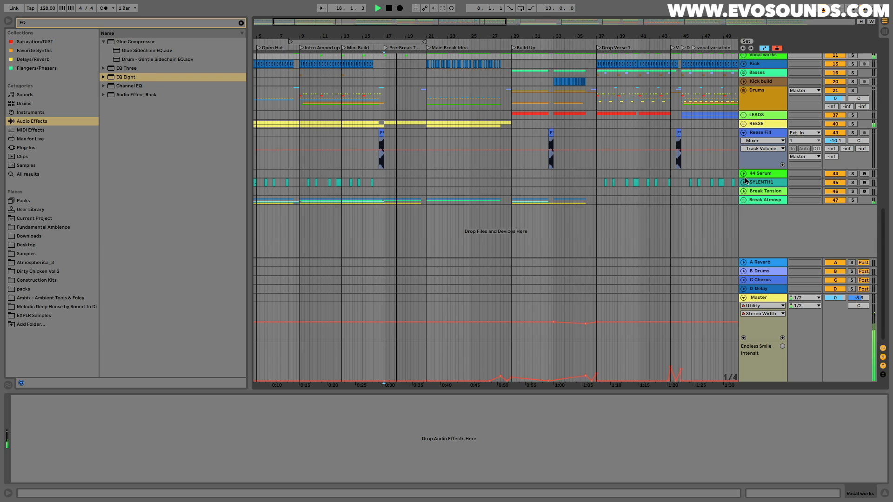
scroll(746, 182, "up", 10)
left_click_drag(440, 19, 441, 3)
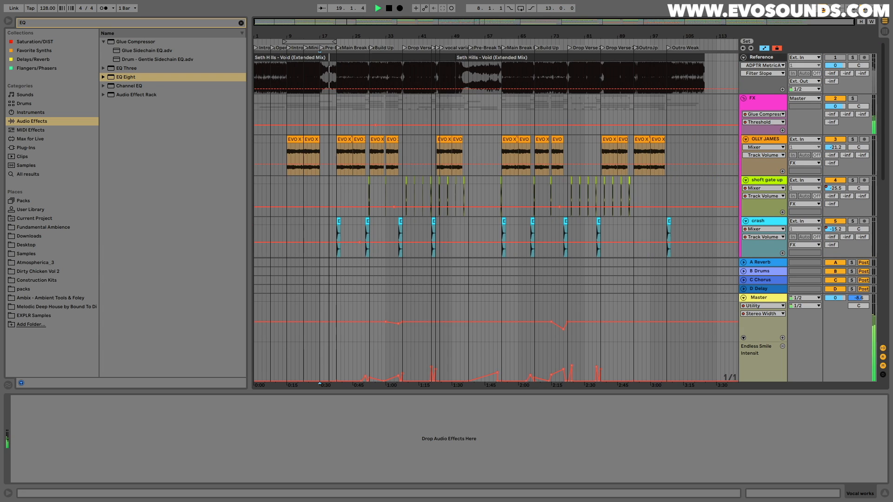
scroll(570, 114, "down", 5)
scroll(651, 109, "up", 6)
left_click(744, 98)
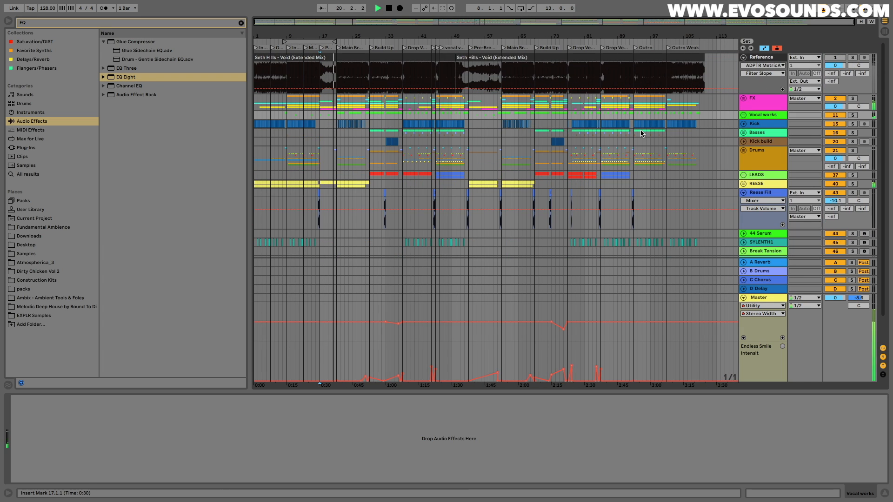
scroll(697, 118, "down", 3)
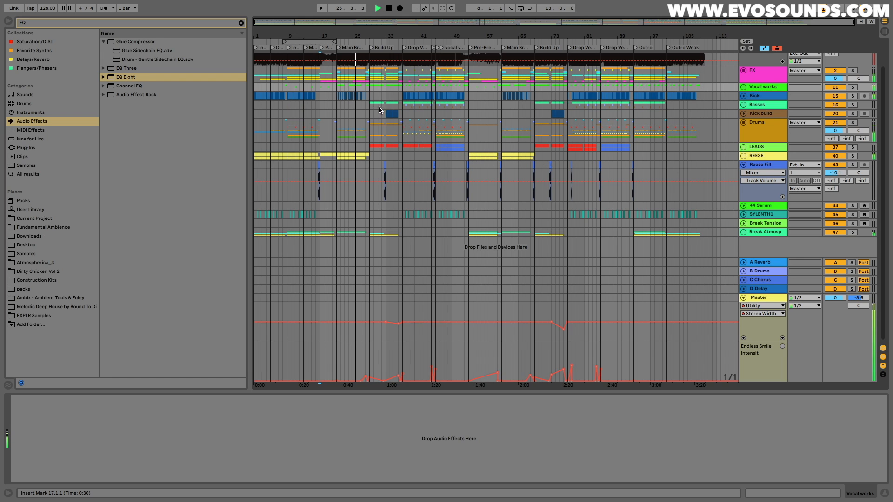
left_click_drag(371, 22, 371, 85)
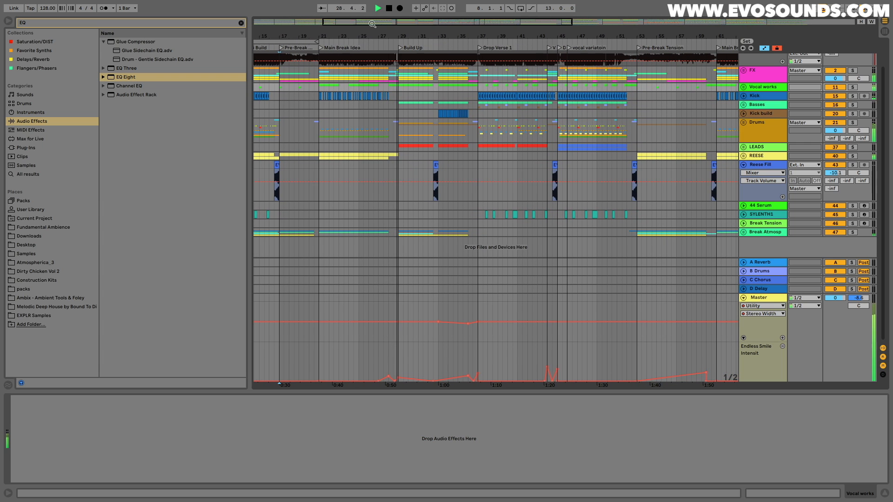
left_click(770, 298)
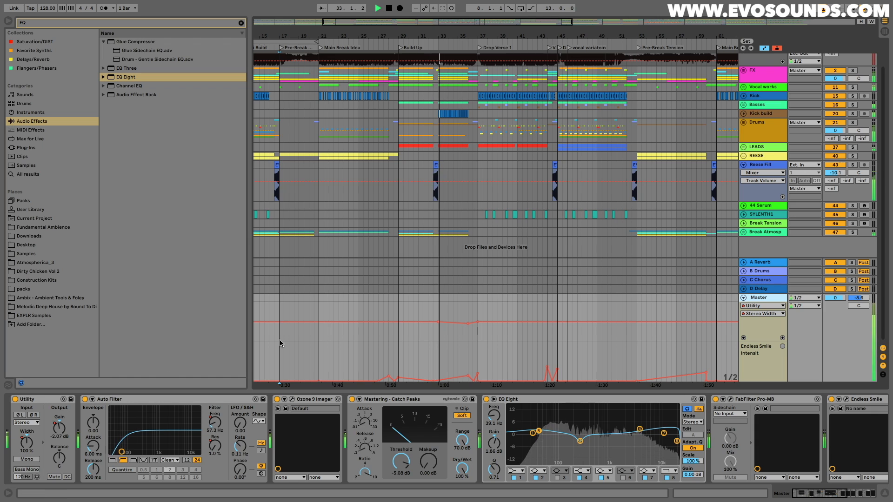
scroll(447, 236, "right", 5)
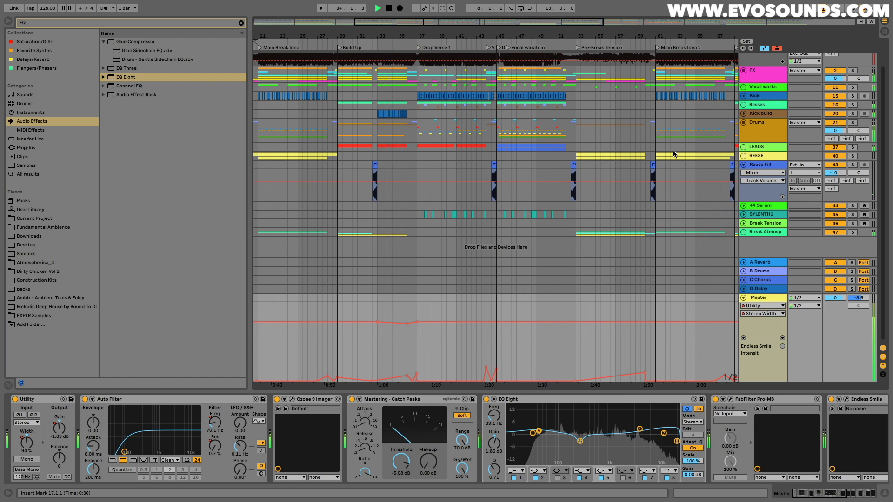
left_click(744, 87)
left_click(761, 120)
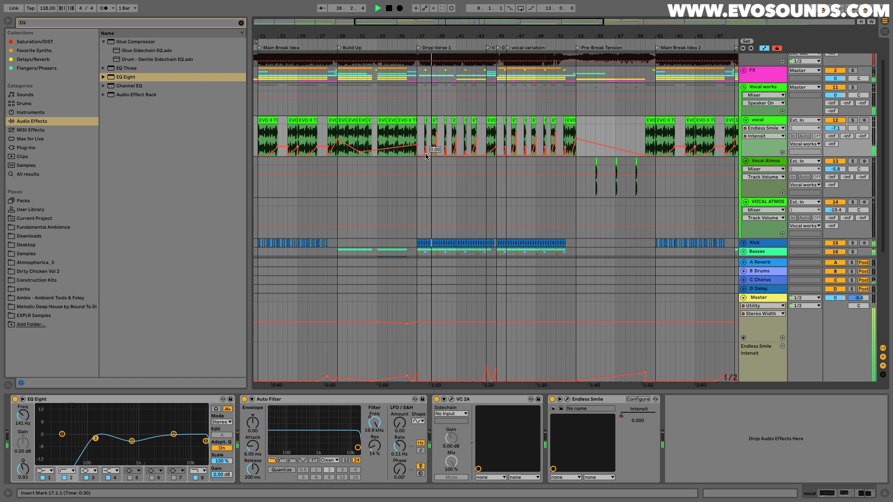
- Reduce the 39.1 Hz low-end boost in the Master's EQ Eight to 0.87 dB during playback
left_click(669, 362)
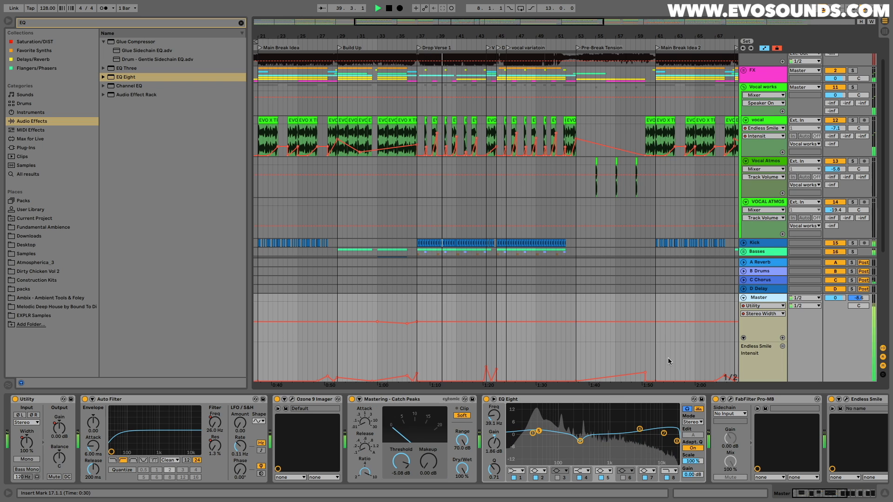
scroll(650, 422, "down", 5)
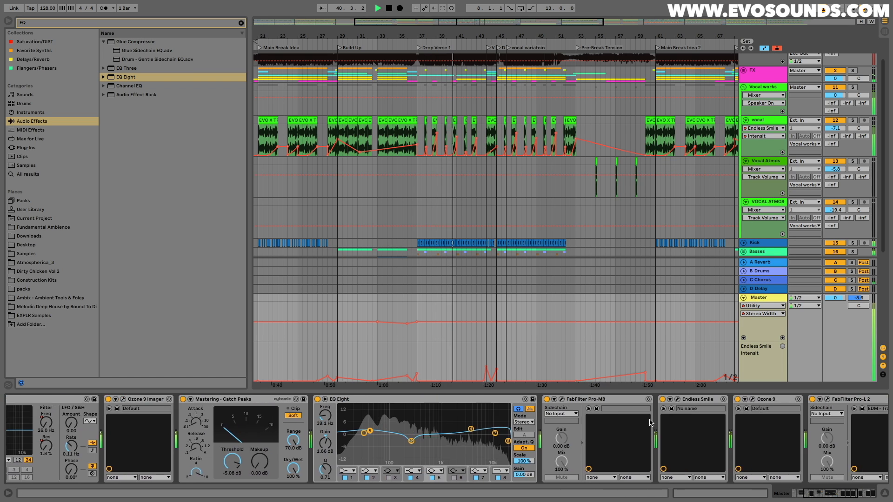
scroll(650, 422, "down", 8)
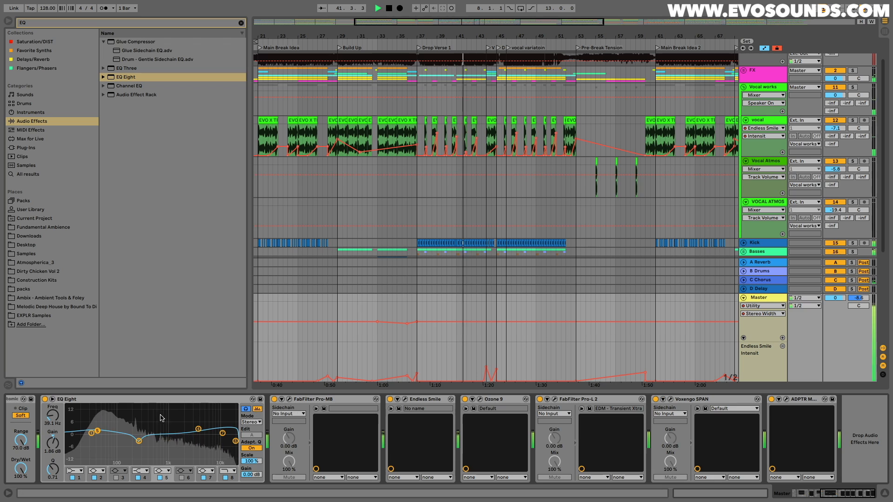
left_click_drag(97, 431, 98, 432)
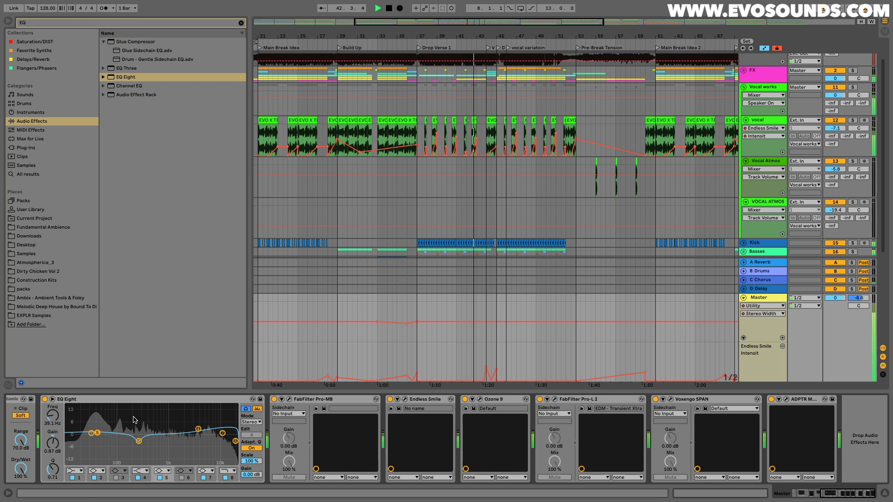
scroll(291, 294, "left", 5)
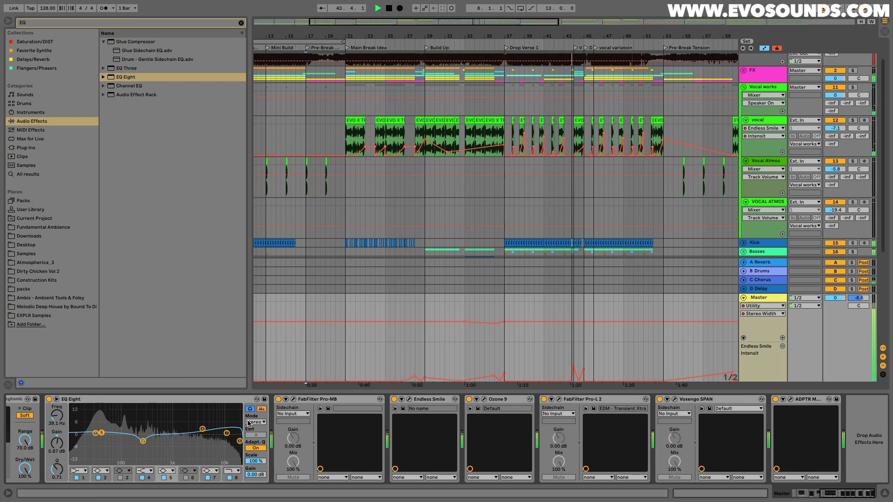